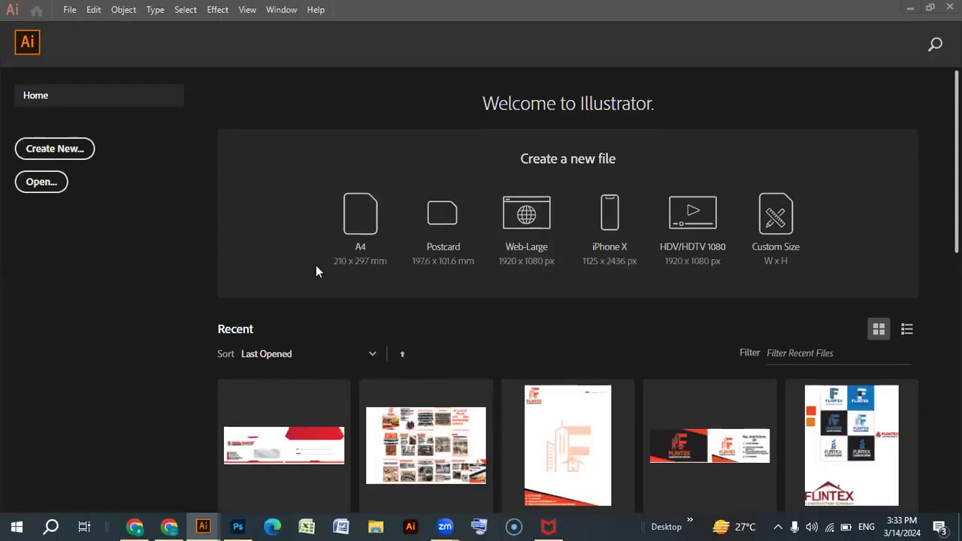
scroll(331, 279, down, 3)
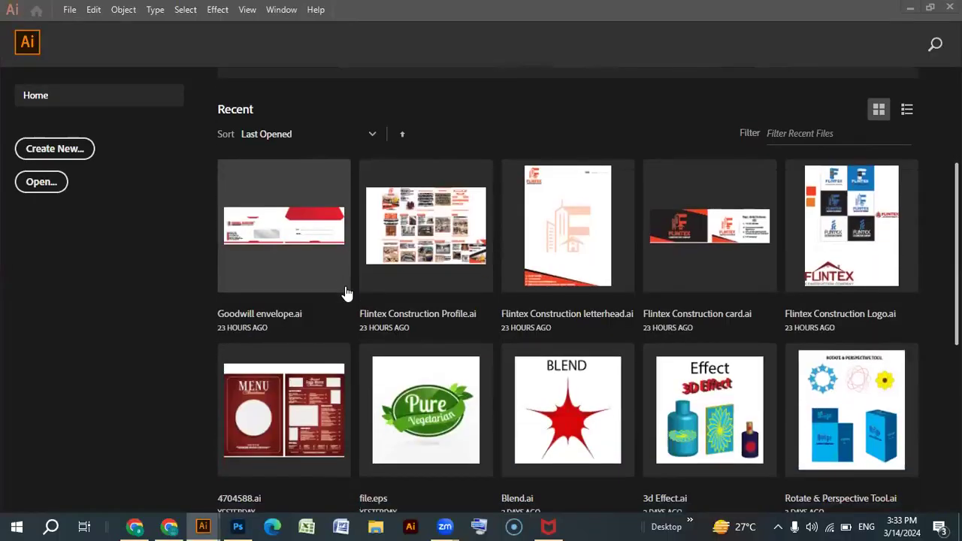
scroll(344, 293, down, 4)
scroll(258, 488, up, 4)
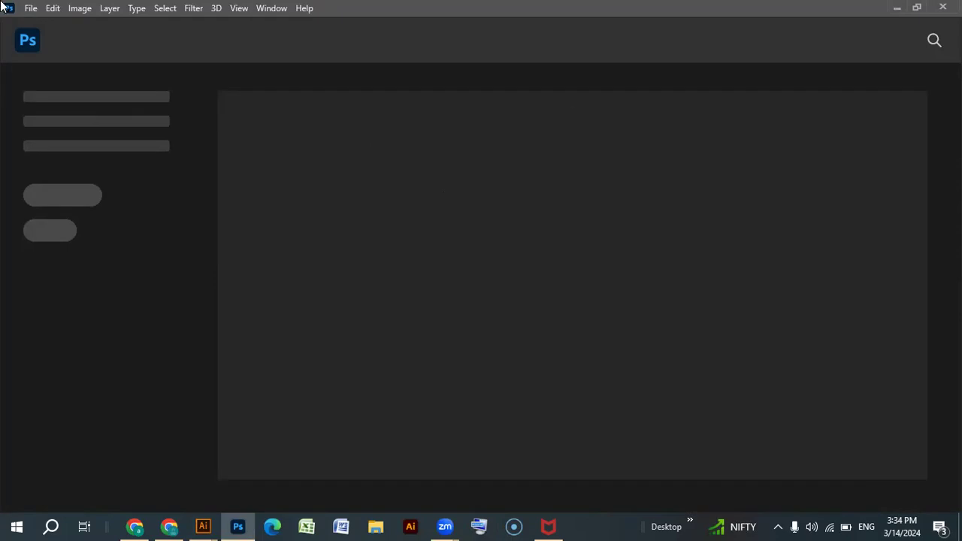
Create a new 1080 × 1080 pixel Photoshop document at 72 pixels/inch in 8-bit RGB Color from the recent custom preset
click(31, 8)
click(39, 23)
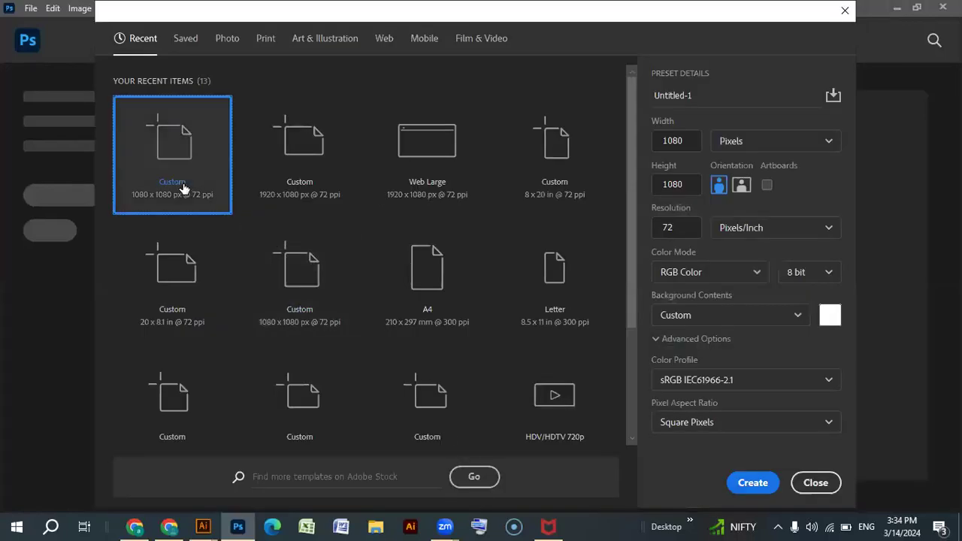
scroll(628, 324, down, 3)
scroll(628, 324, up, 3)
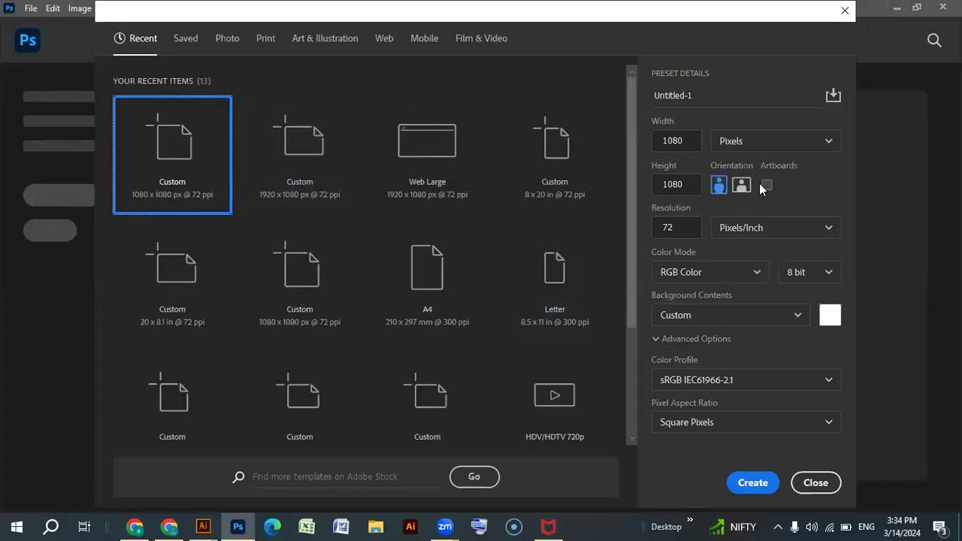
click(832, 145)
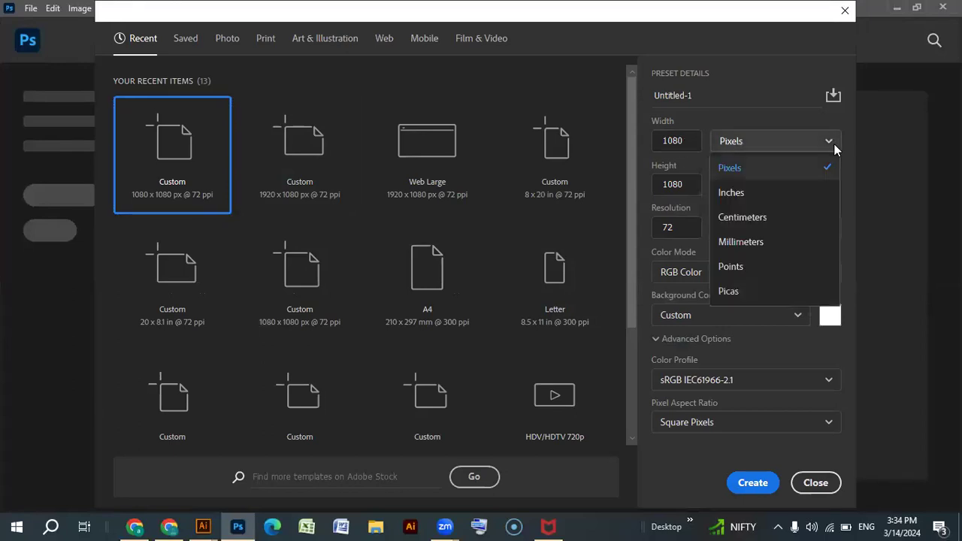
click(734, 168)
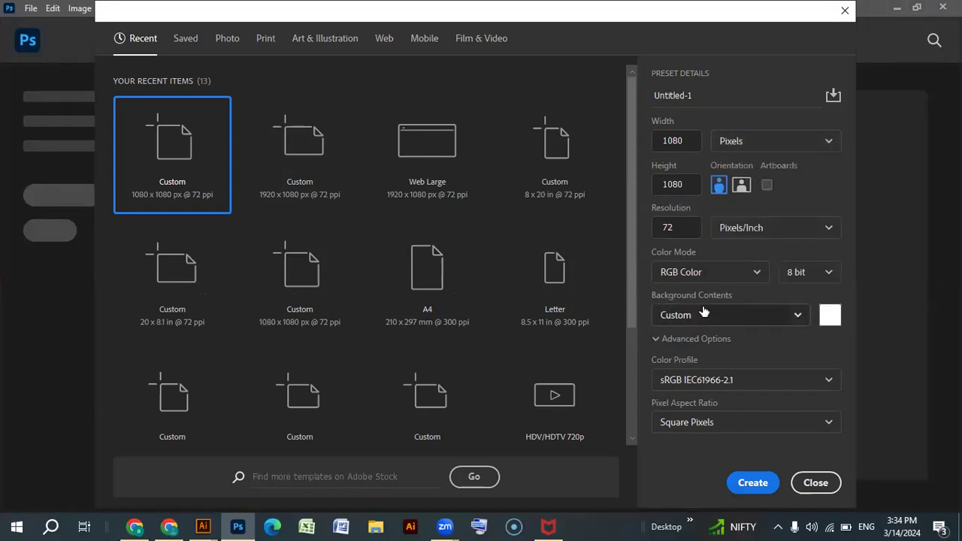
click(827, 272)
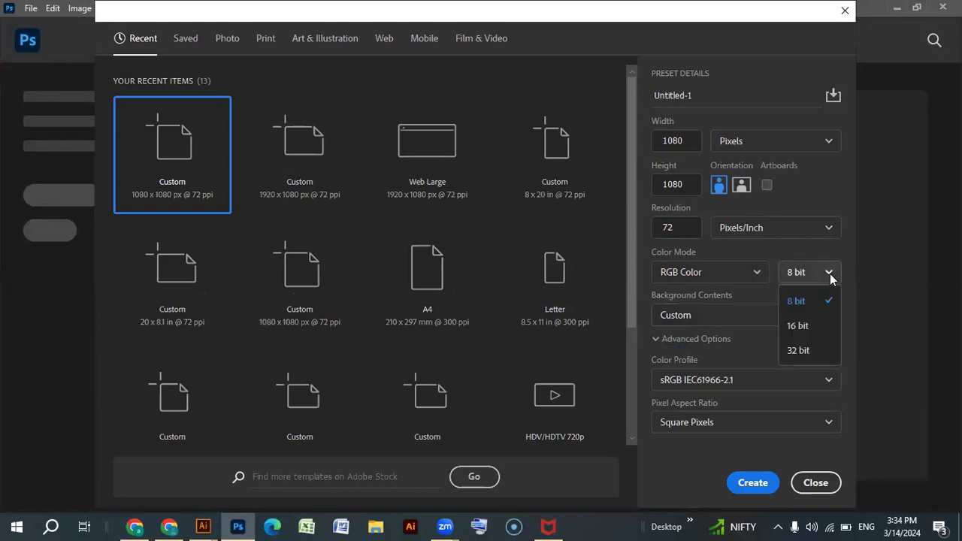
click(809, 304)
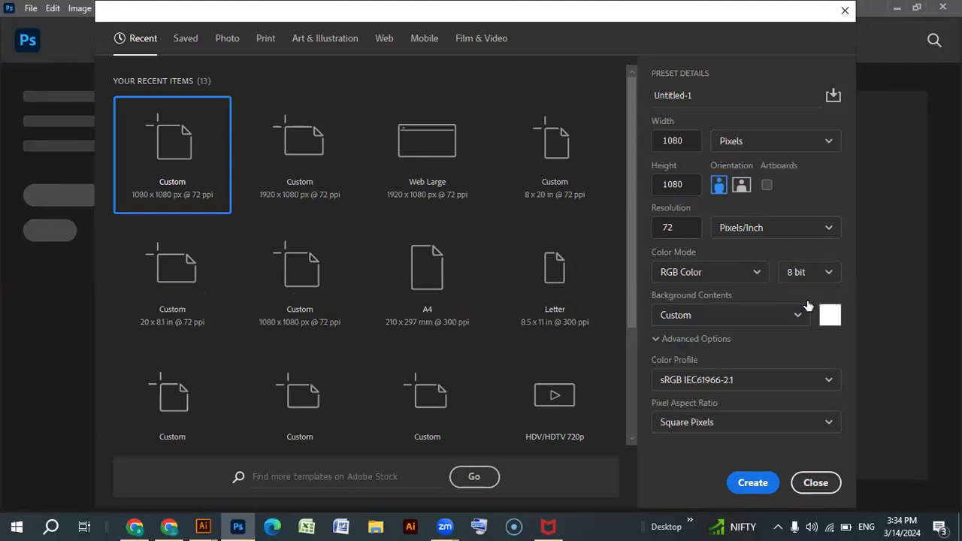
click(169, 173)
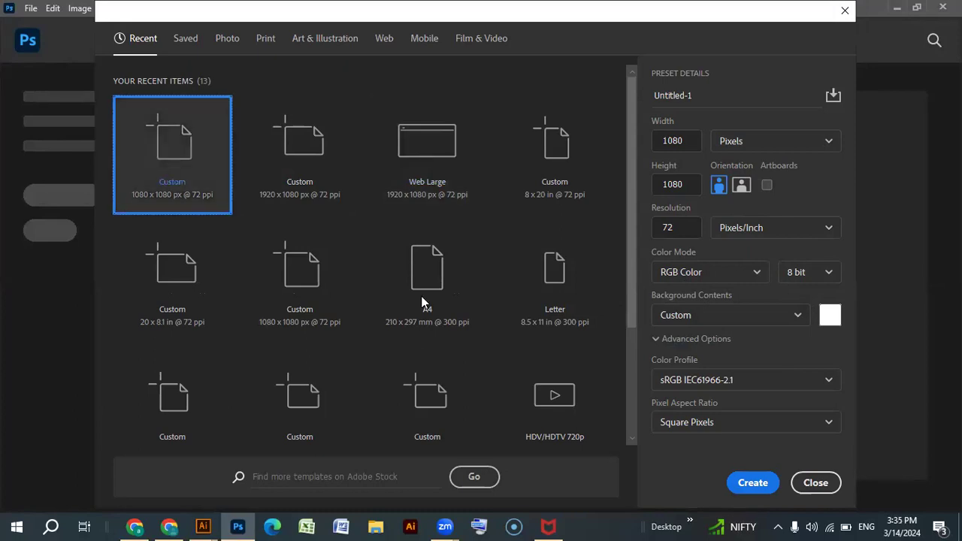
click(751, 483)
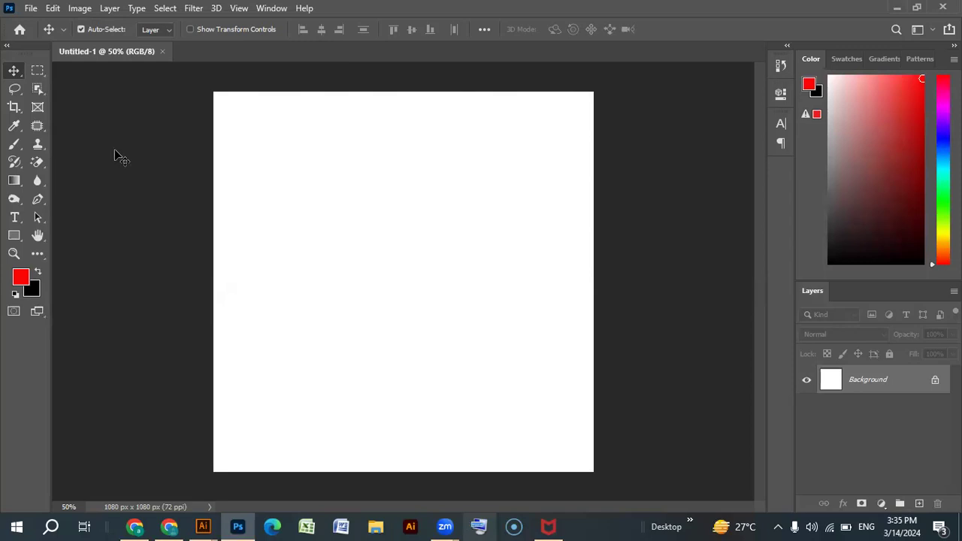
Unlock the Background layer so it becomes a regular layer
click(933, 381)
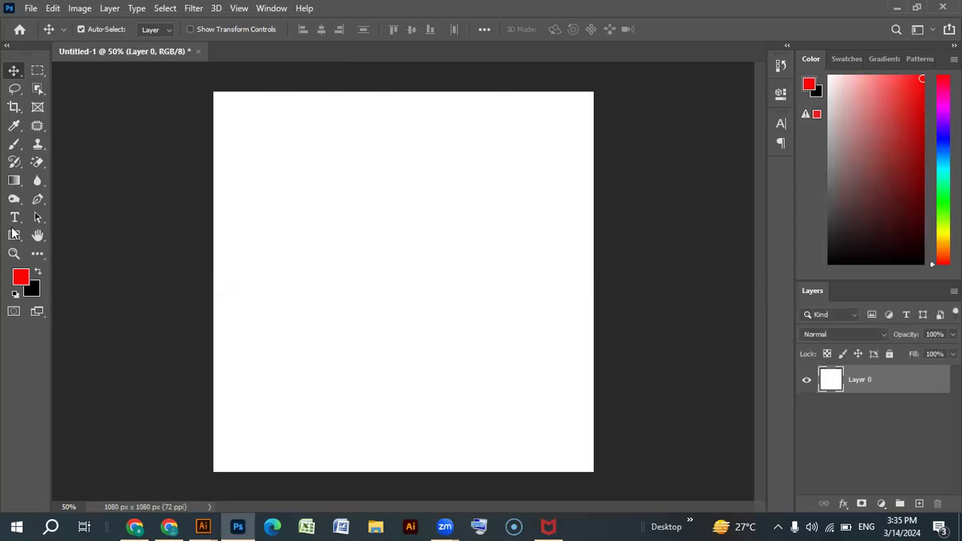
Draw a red rectangle about 378 × 384 px overlapping the upper-left corner of the canvas
drag(34, 235, 66, 230)
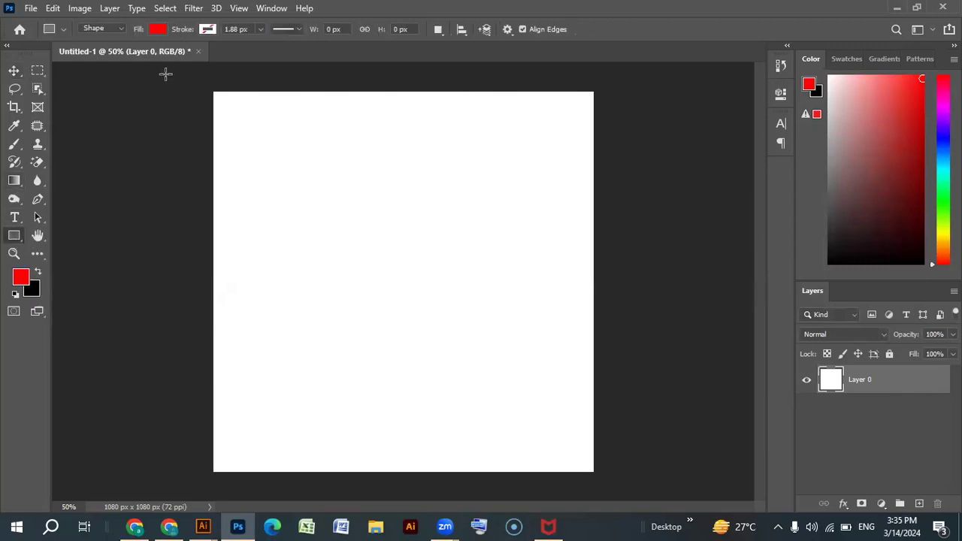
drag(151, 68, 282, 202)
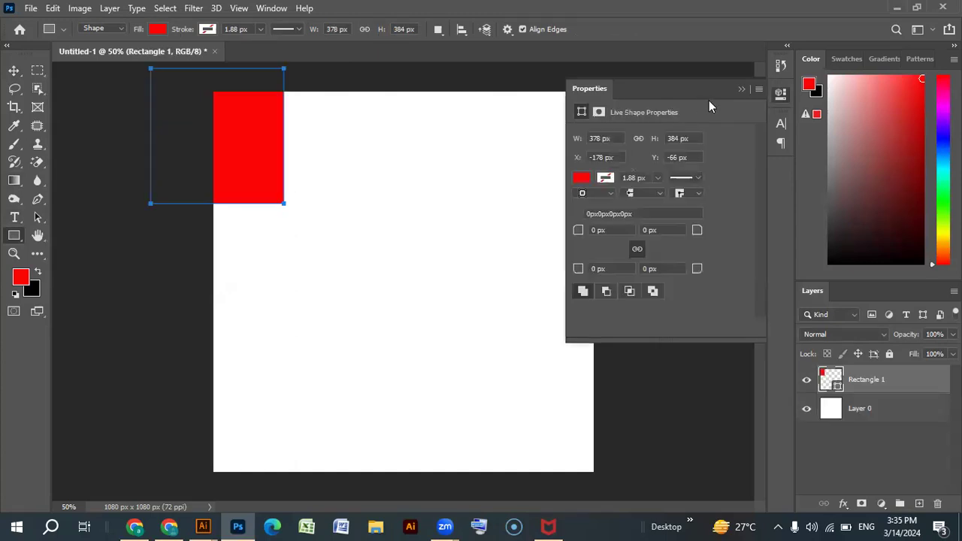
click(741, 88)
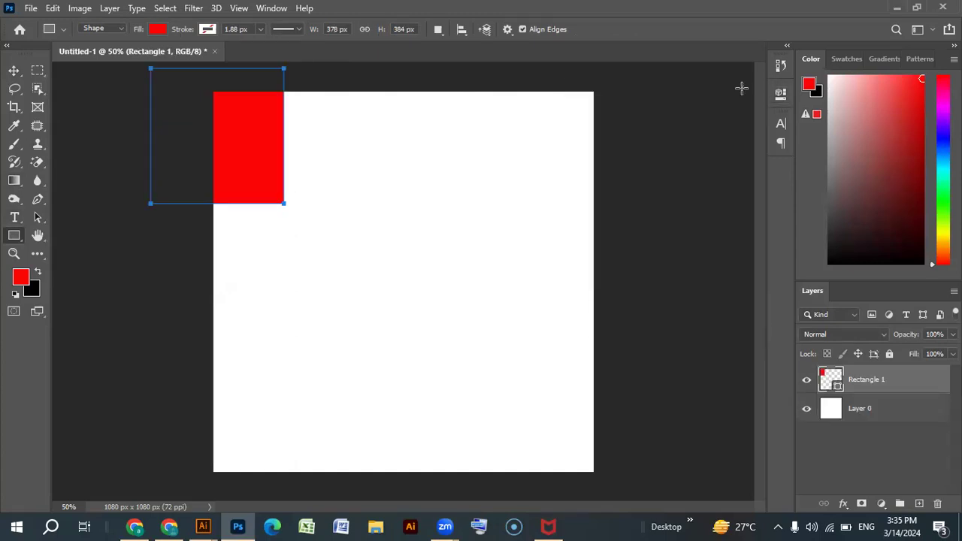
Move the red rectangle further past the canvas's upper-left corner, and undo both the move and the drawing of the rectangle
click(13, 69)
drag(248, 155, 213, 88)
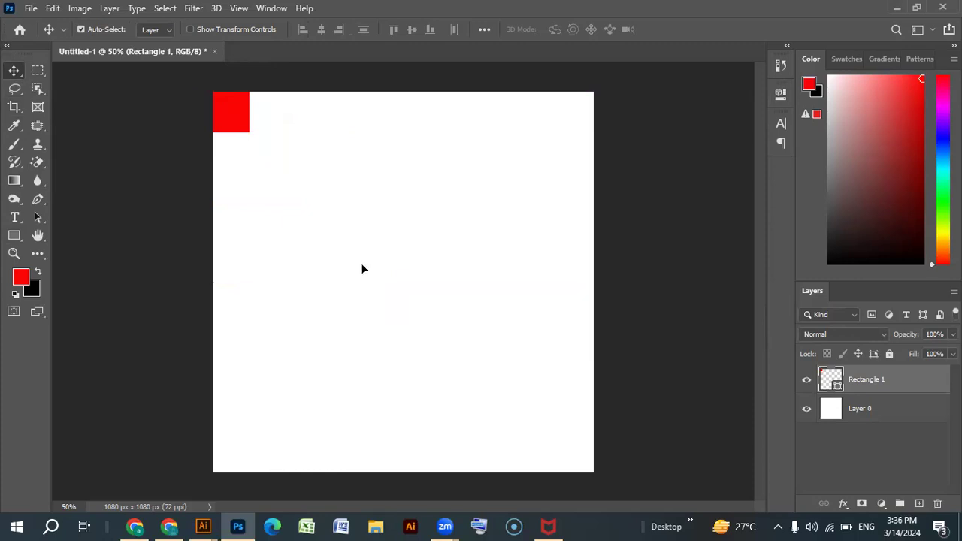
key(ctrl+z)
key(ctrl+z)
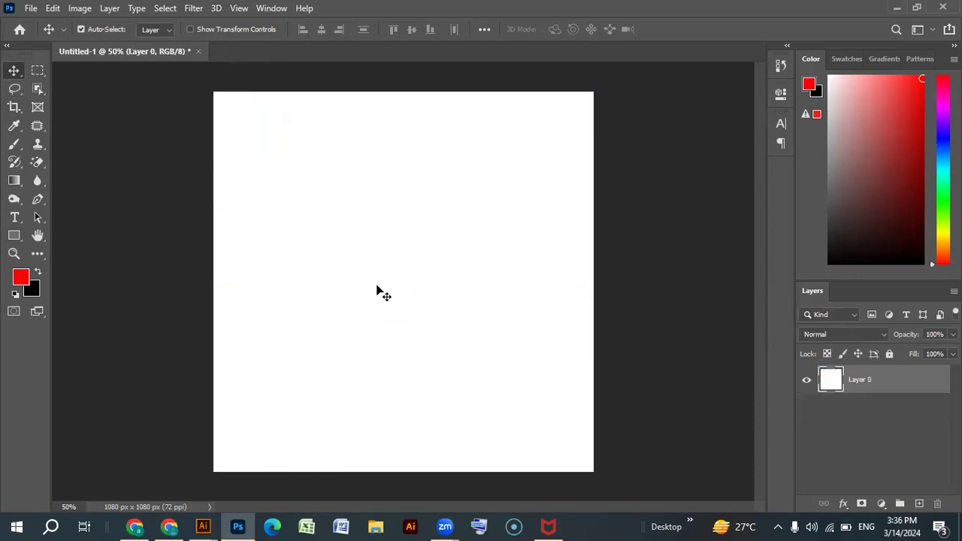
Lock all attributes of the white canvas layer
click(889, 354)
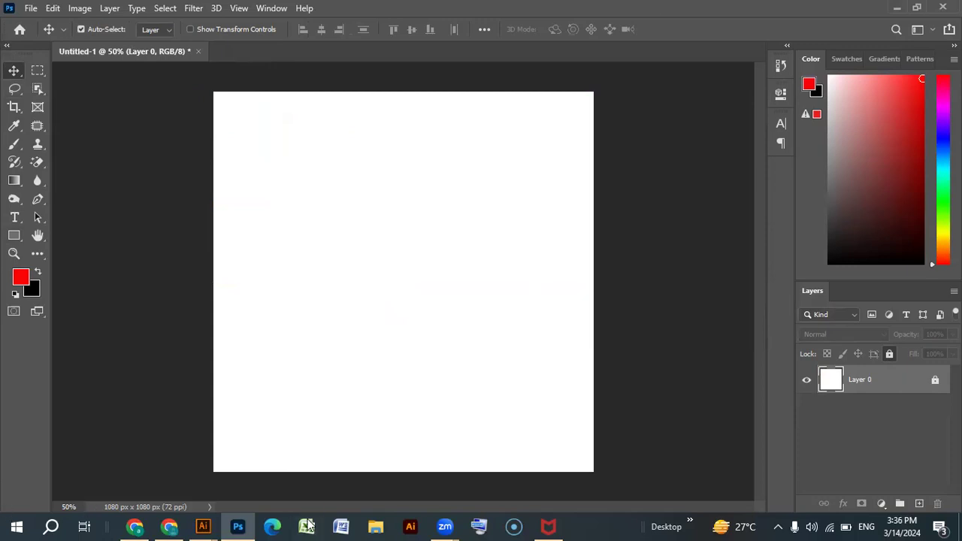
Switch to Illustrator and open the recent file Mesh Tool.ai
mouse_move(203, 526)
click(245, 470)
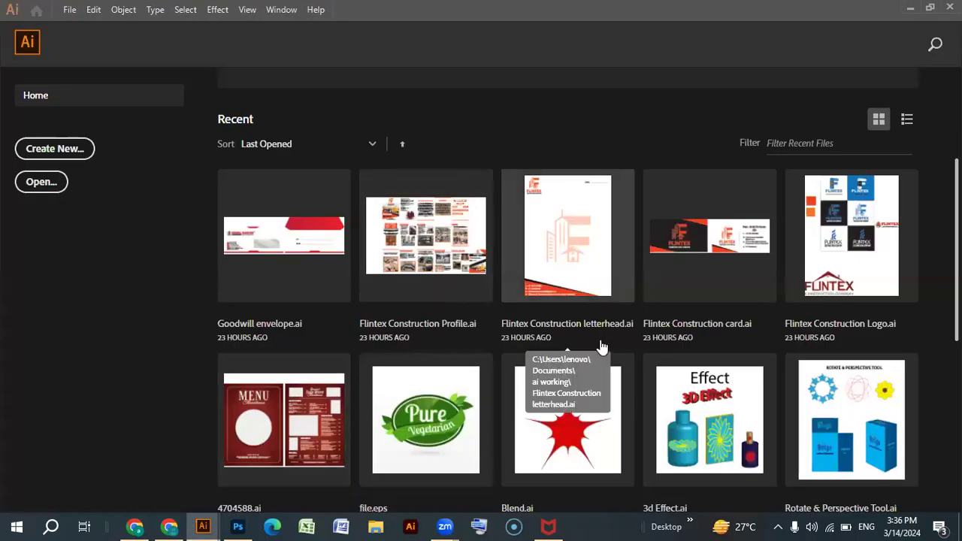
scroll(693, 275, down, 3)
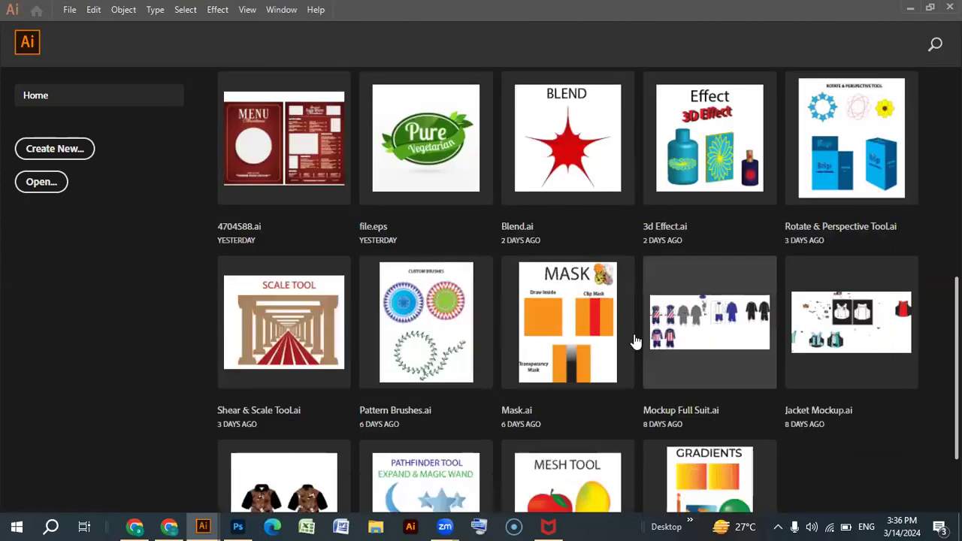
scroll(426, 323, down, 2)
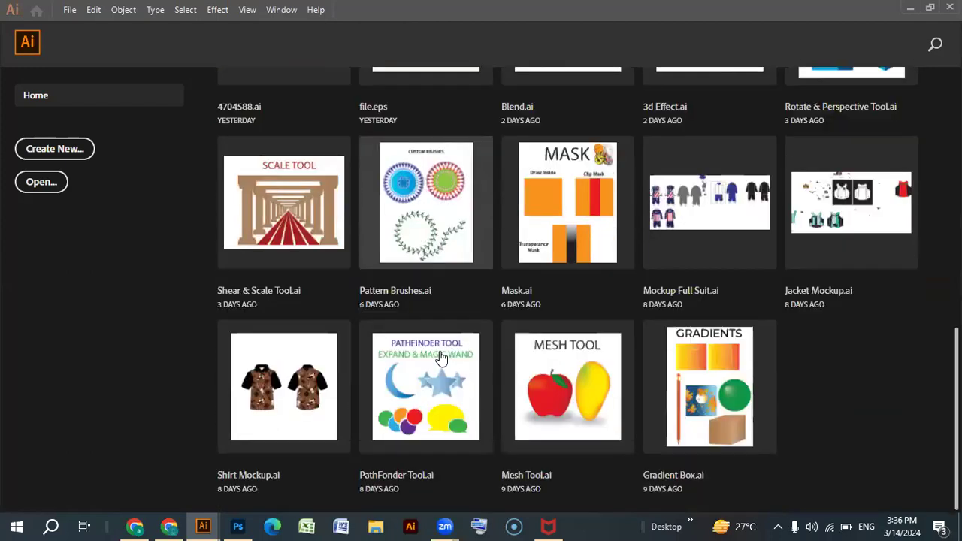
click(541, 390)
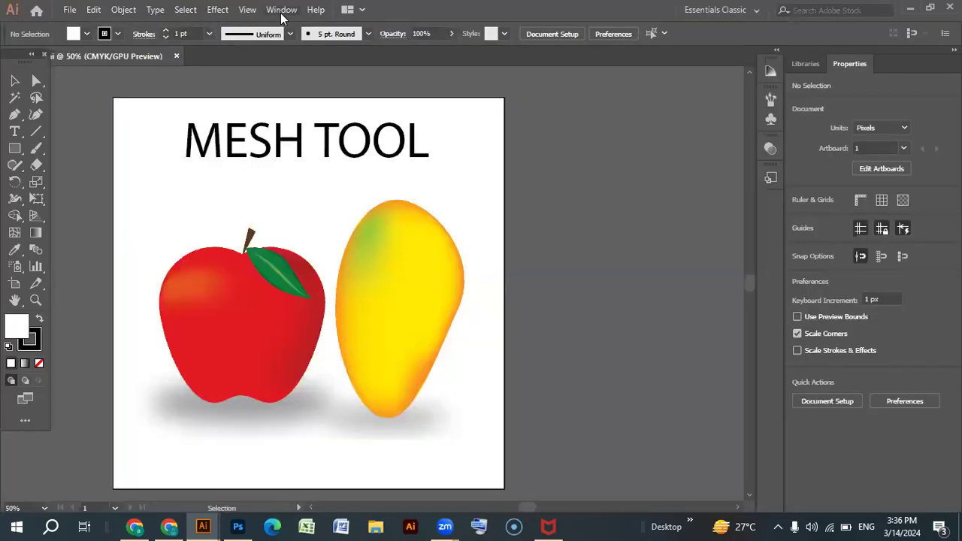
Ungroup the apple artwork and select only its green leaf
click(282, 276)
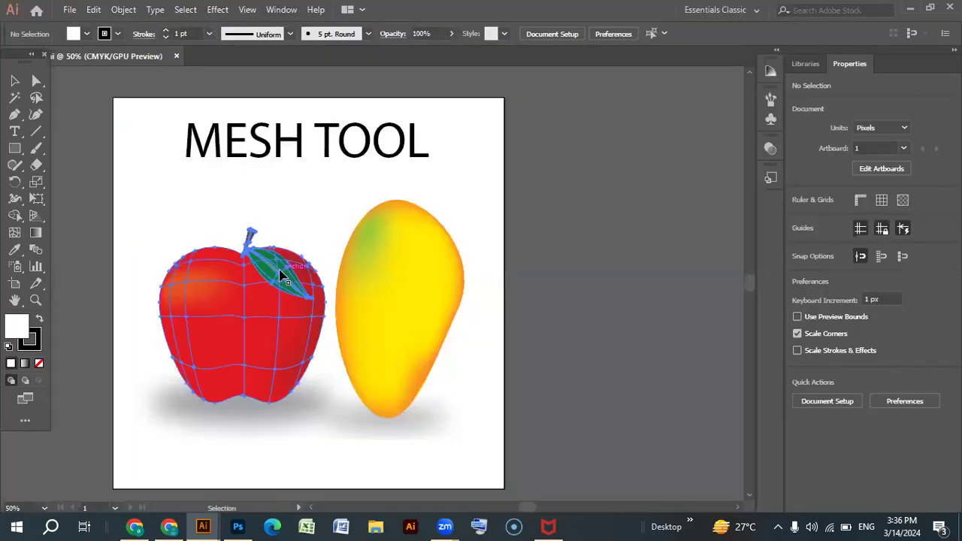
right_click(316, 301)
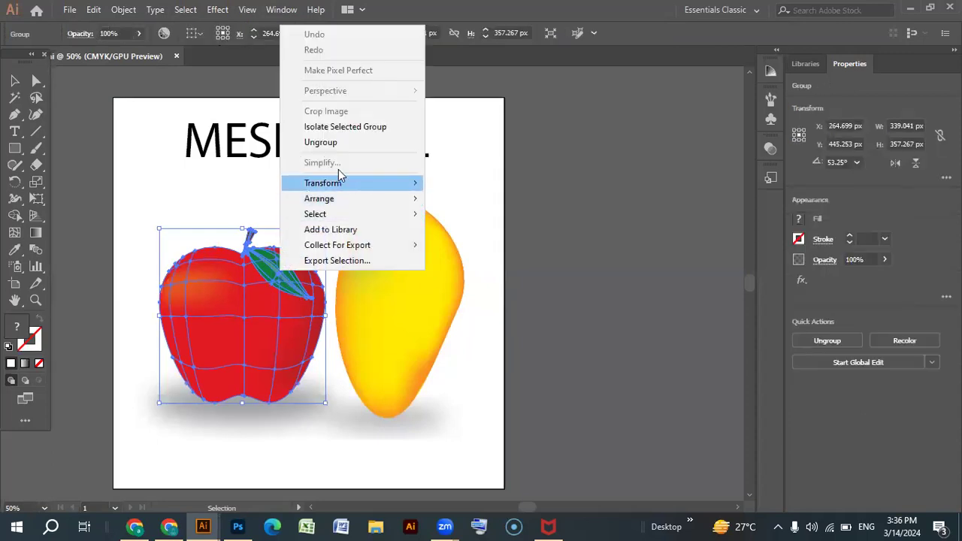
click(321, 143)
click(289, 265)
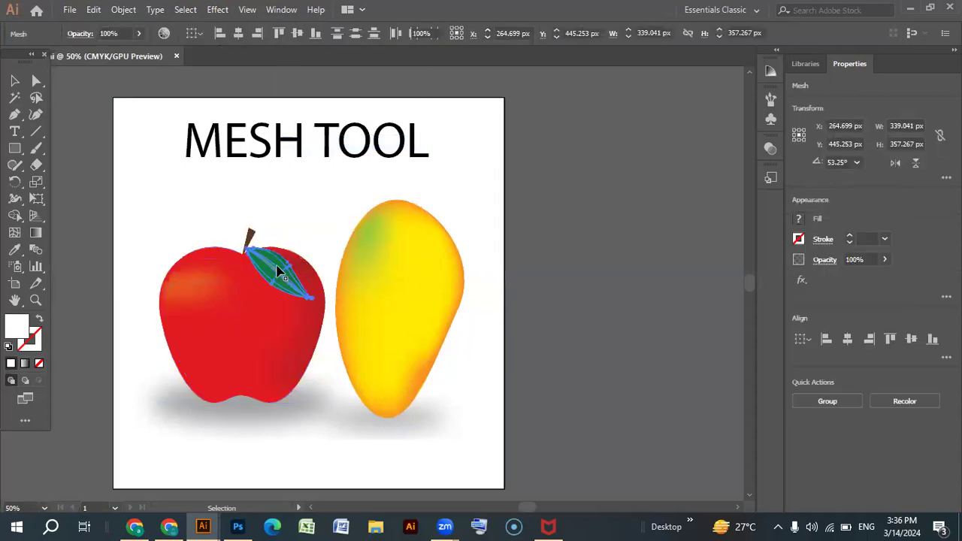
Display the document's layers and expand Layer 1 to list its individual objects
click(283, 10)
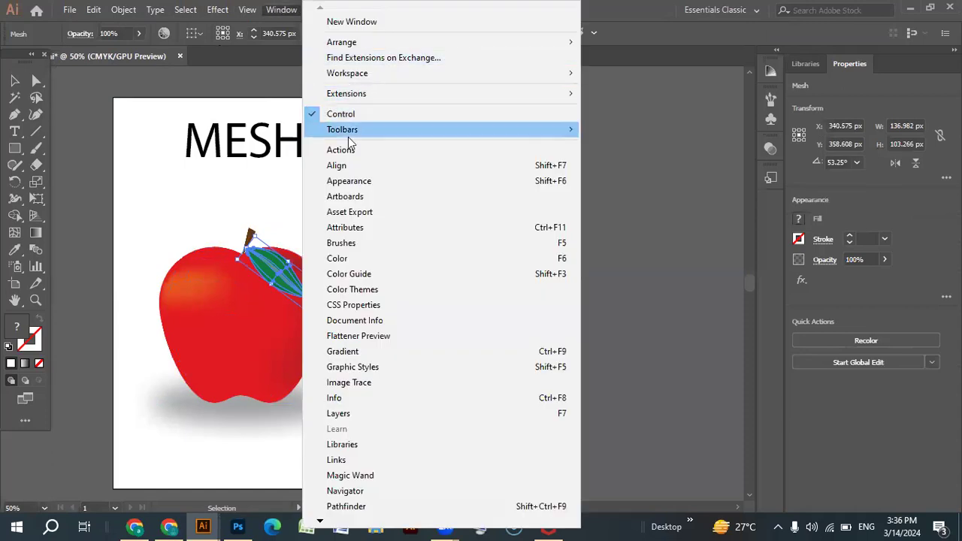
click(339, 414)
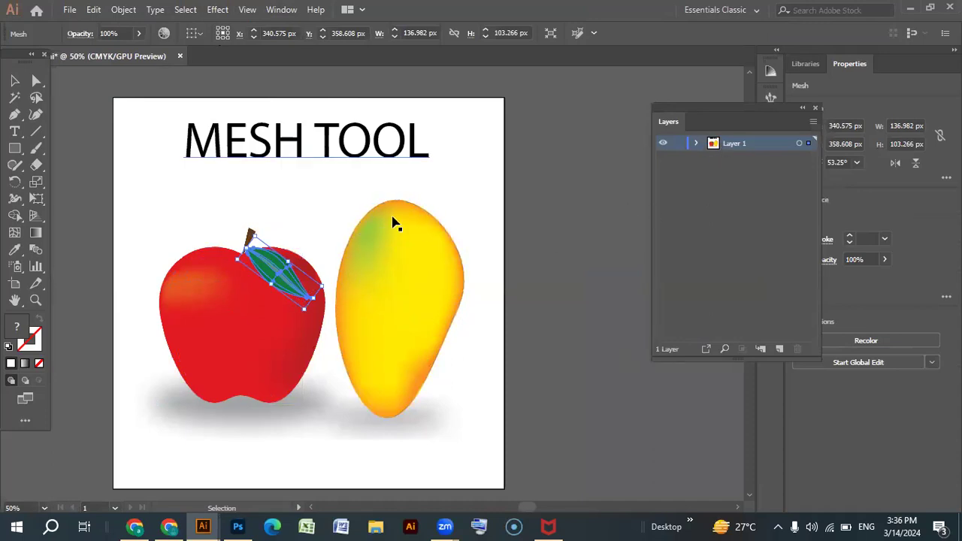
click(696, 142)
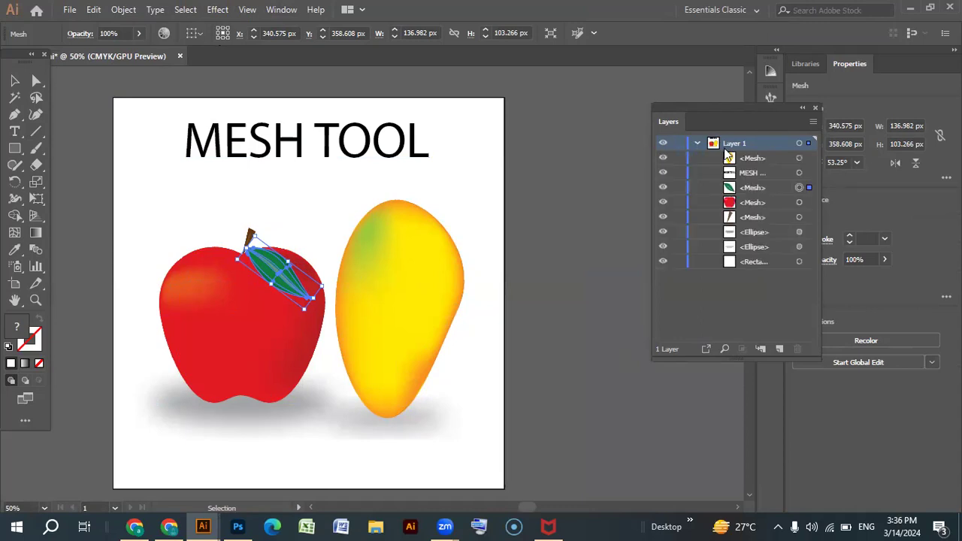
Hide and show again the mango mesh, the MESH TOOL title and the leaf mesh one after another
click(663, 158)
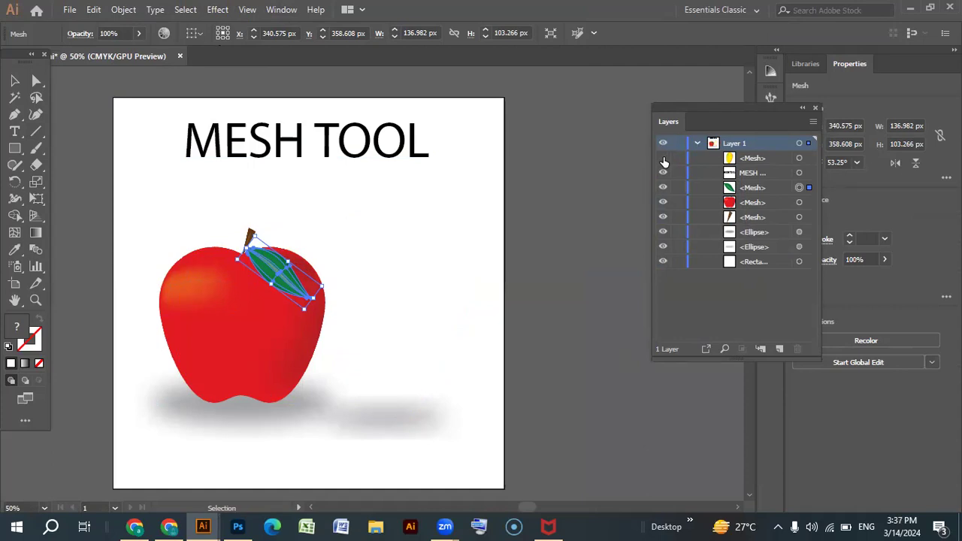
click(663, 158)
click(662, 159)
click(663, 159)
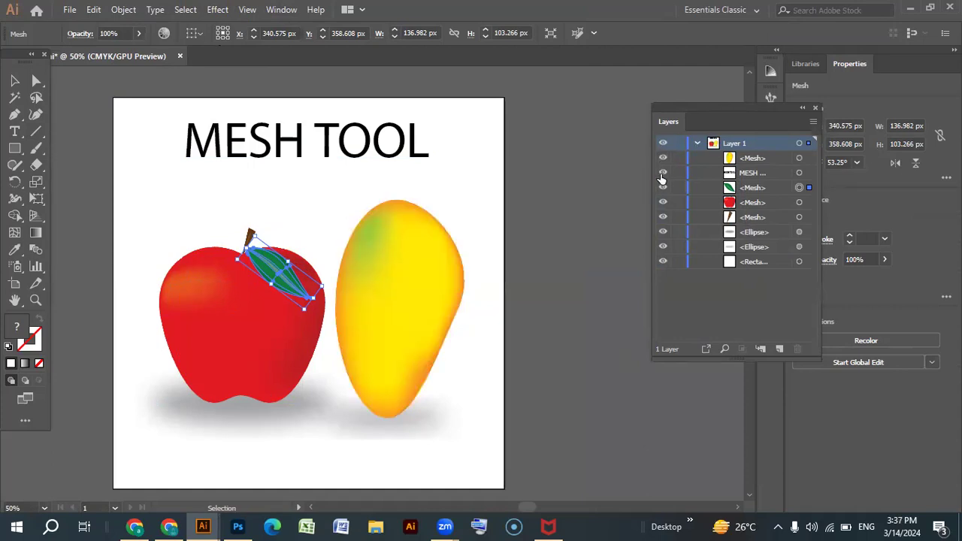
click(663, 174)
click(663, 172)
click(662, 188)
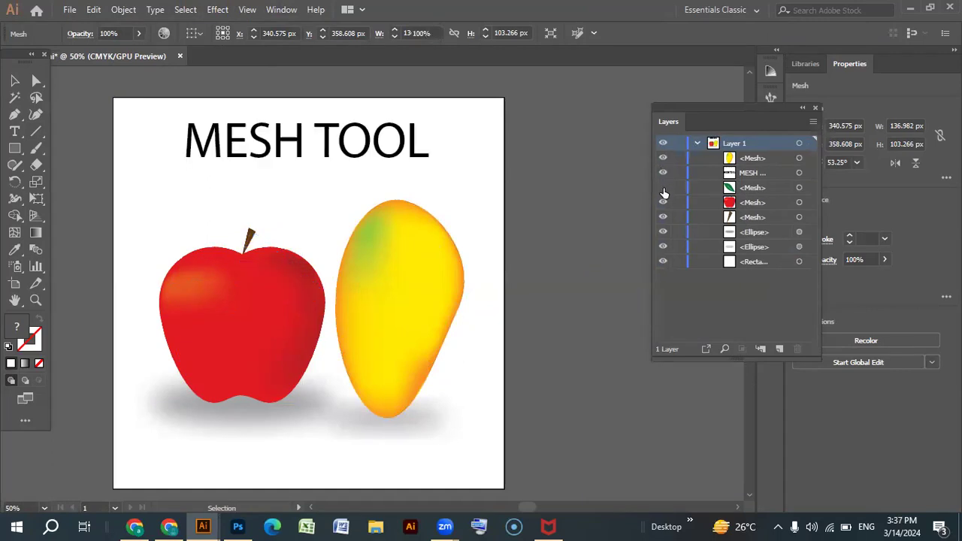
click(663, 188)
View the name, show and lock options of the leaf mesh in Layer 1, and close them without changes
click(727, 188)
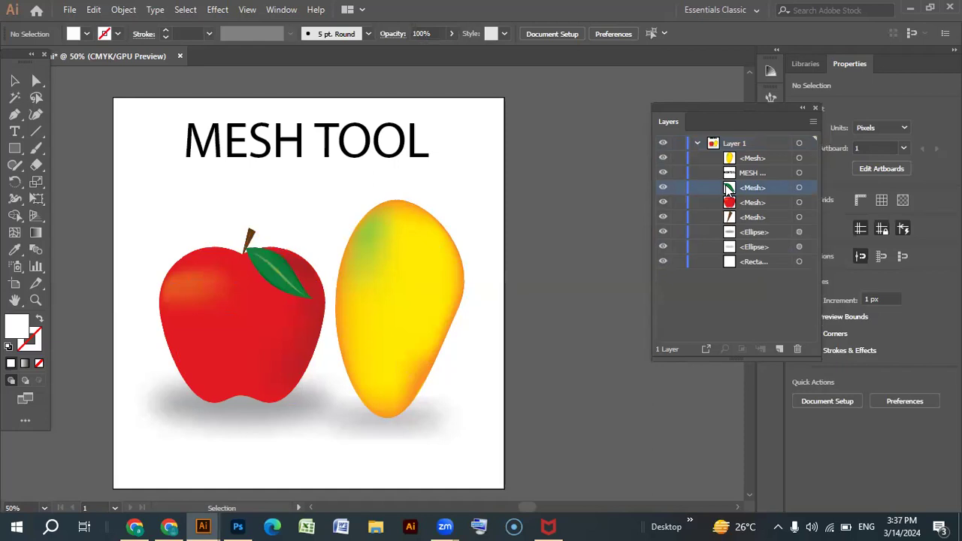
double_click(727, 189)
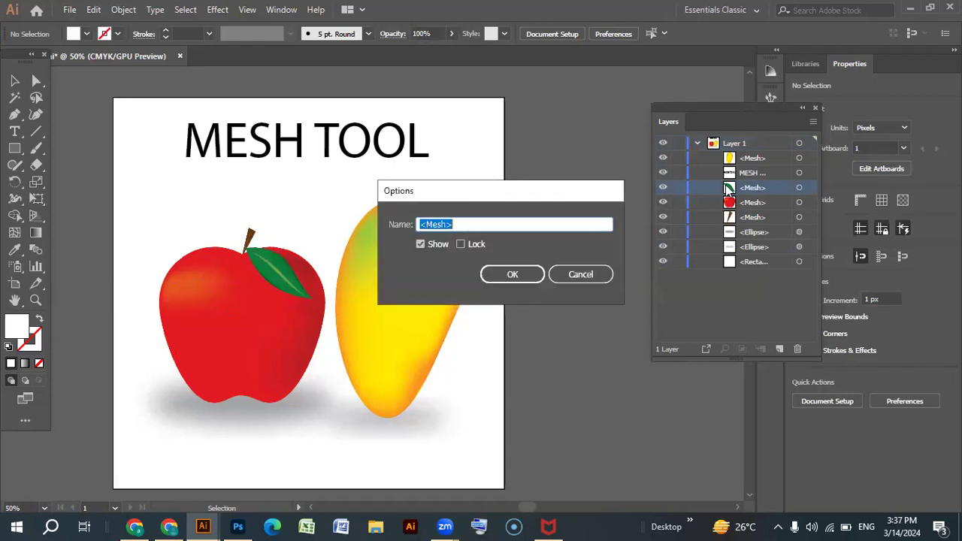
click(590, 276)
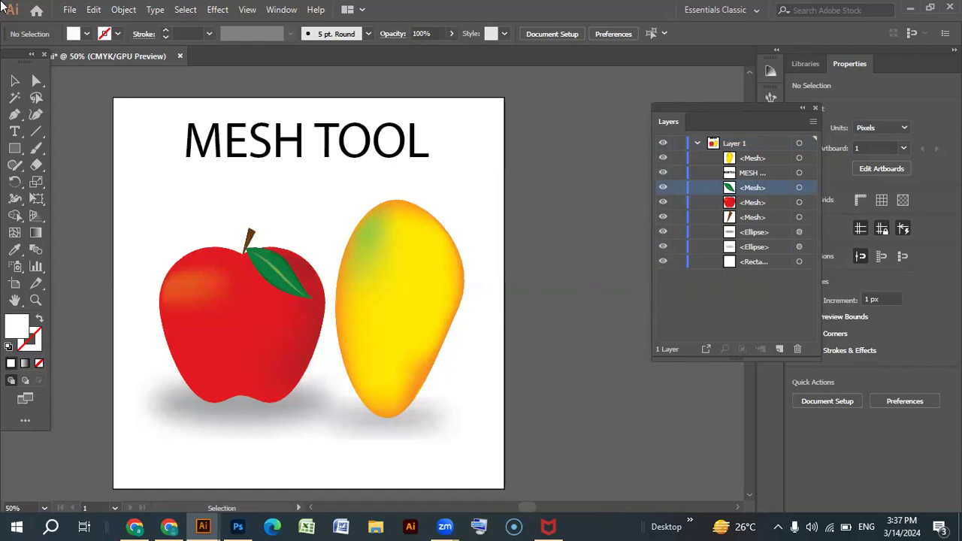
click(69, 10)
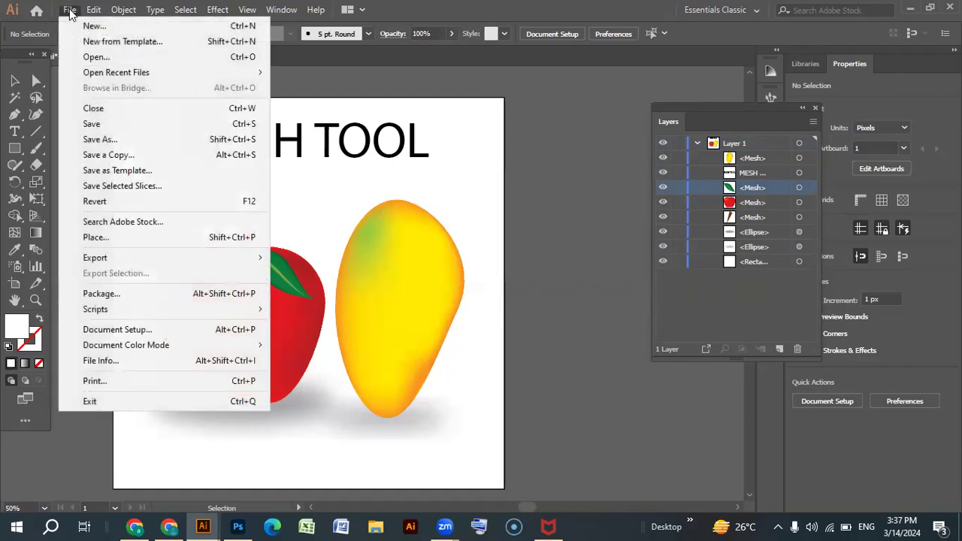
click(92, 59)
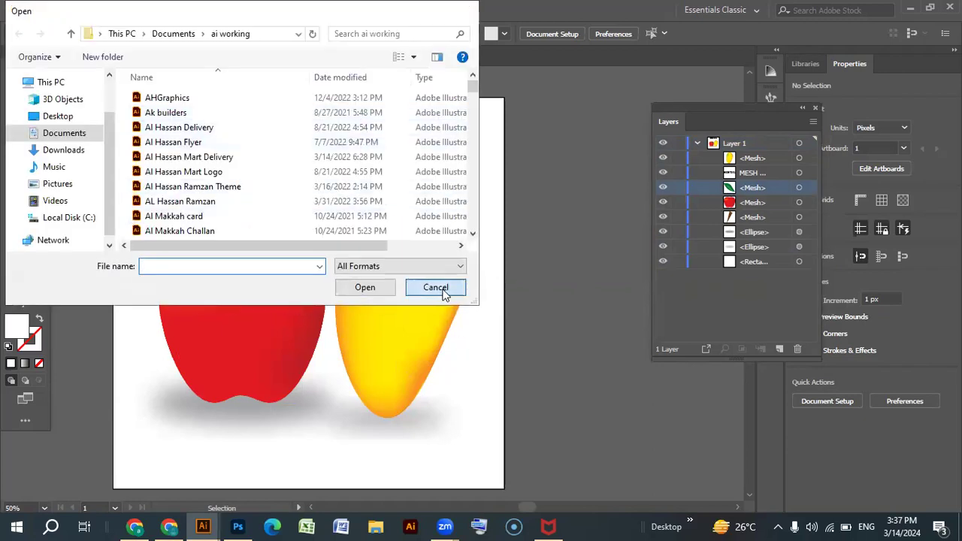
click(436, 287)
Open the recently used file Flintex Construction card.ai
click(69, 11)
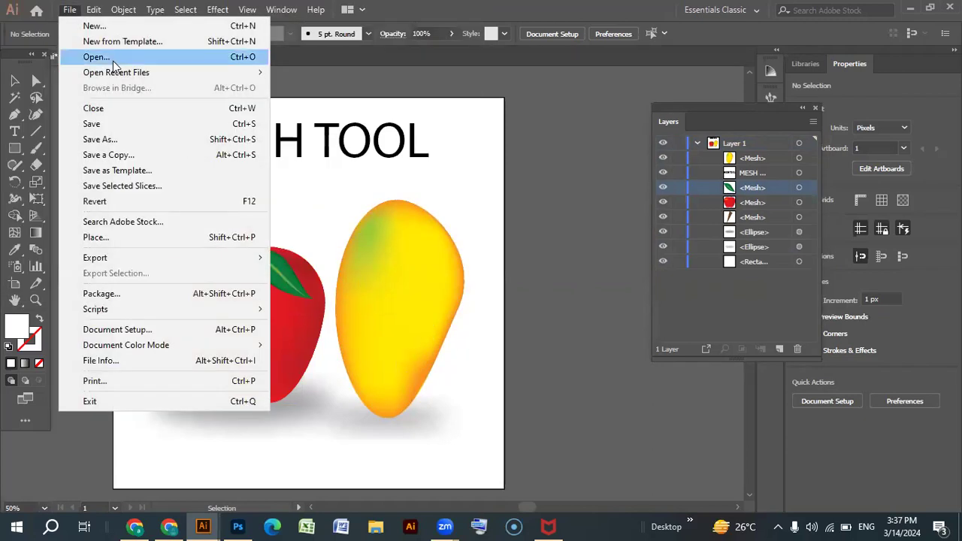
mouse_move(116, 70)
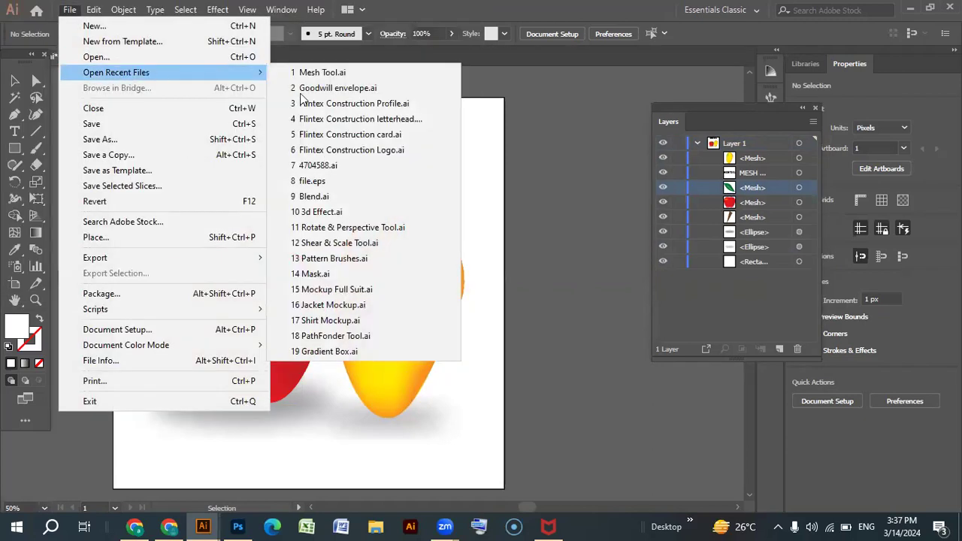
click(334, 135)
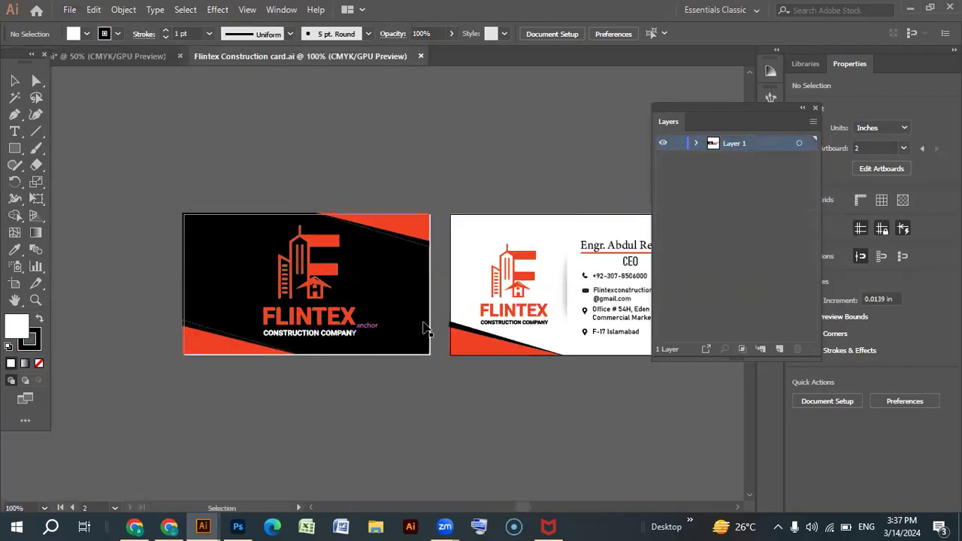
Expand Layer 1 of the business card and view the contents of its logo group, leaving the group collapsed
click(697, 144)
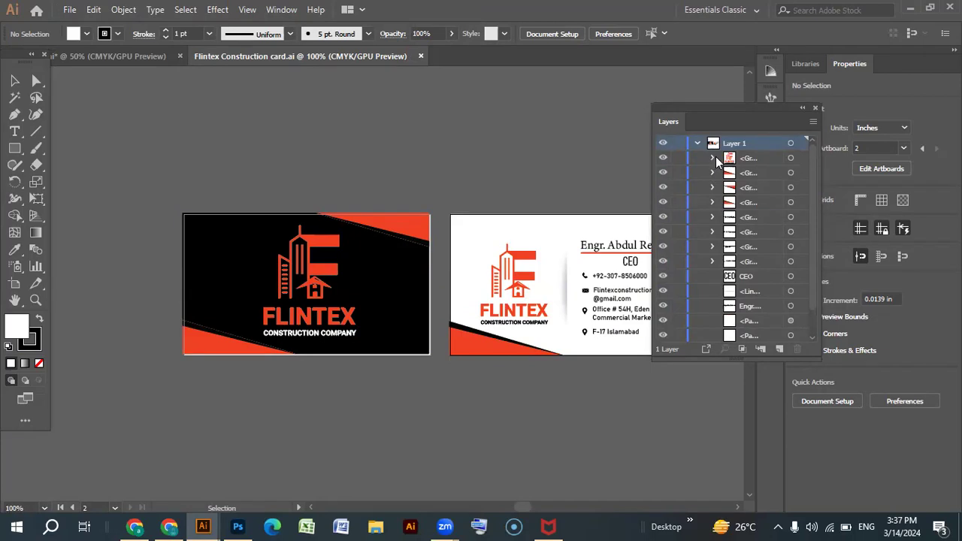
click(713, 158)
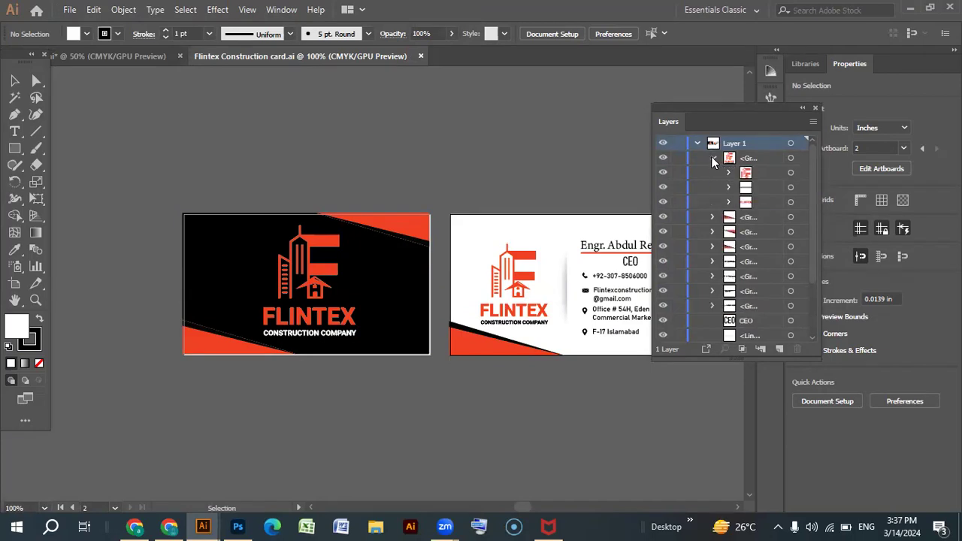
click(714, 158)
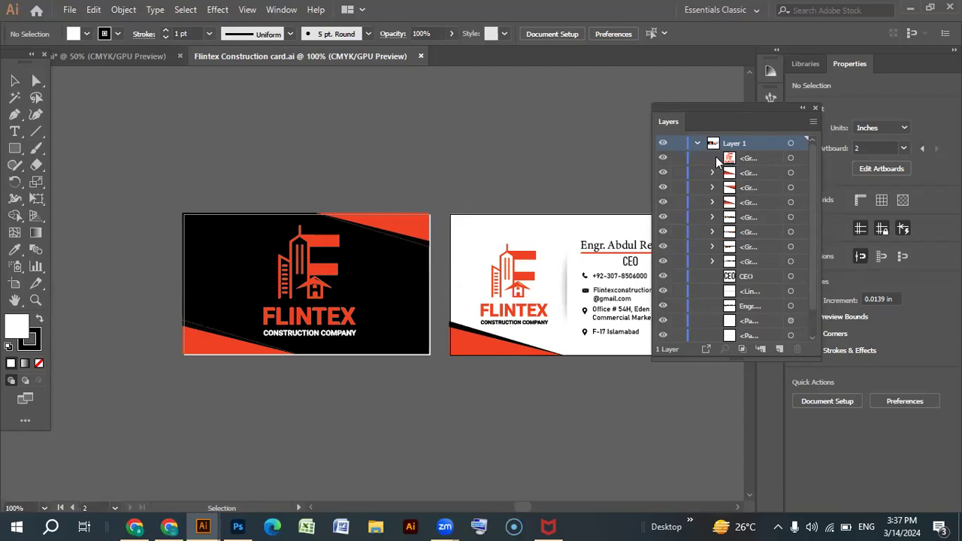
Hide and show again the logo group and the red corner group below it, and close the layer list
click(662, 158)
click(662, 158)
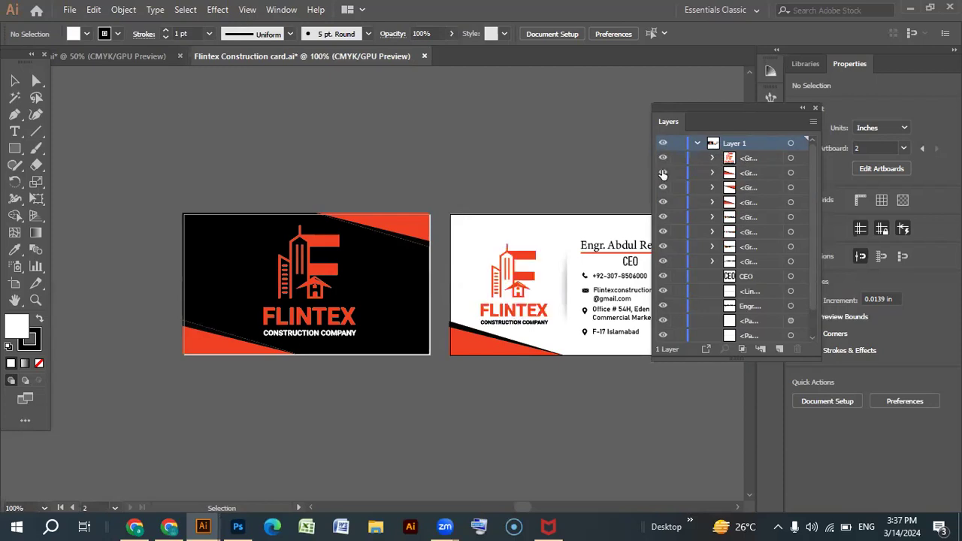
click(663, 172)
click(662, 172)
click(818, 108)
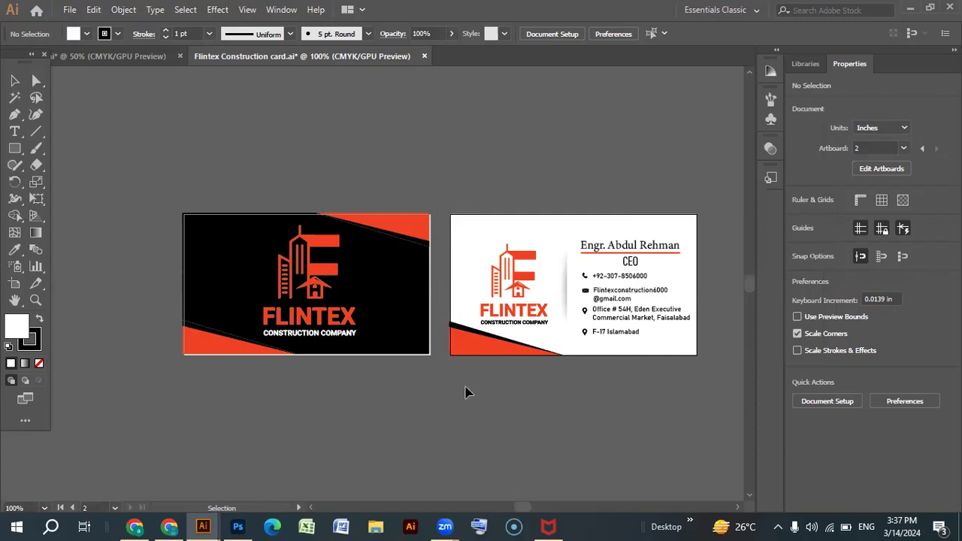
Switch to Photoshop and view the list of available panels, including the Layers entry, without changing any
click(238, 526)
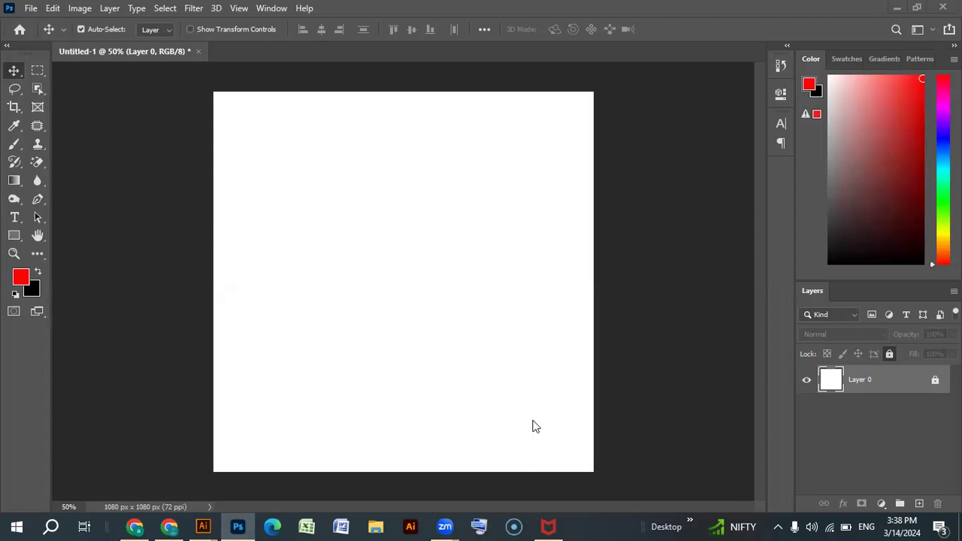
mouse_move(819, 290)
mouse_down()
mouse_move(671, 134)
mouse_move(591, 177)
mouse_move(616, 123)
mouse_move(679, 197)
mouse_move(809, 290)
mouse_up()
click(282, 13)
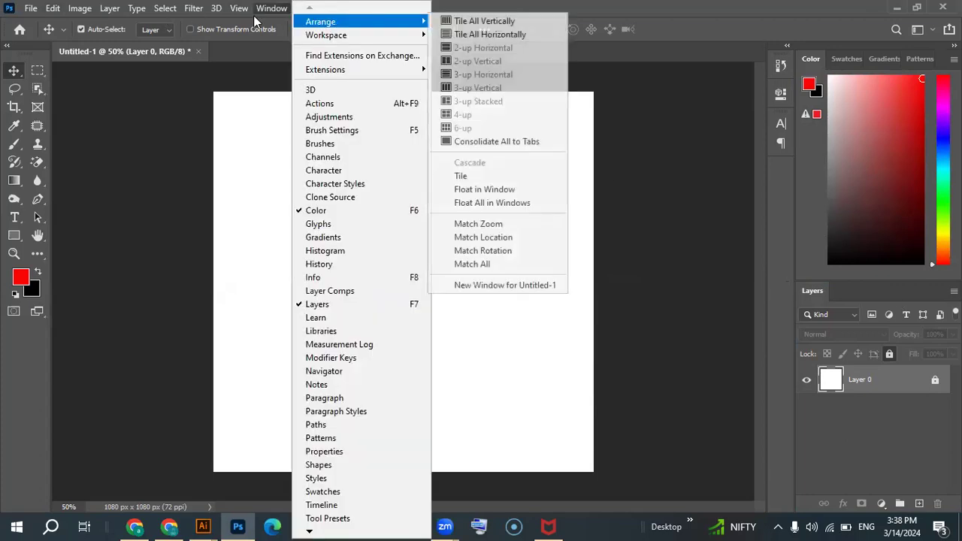
mouse_move(34, 9)
click(278, 29)
click(272, 9)
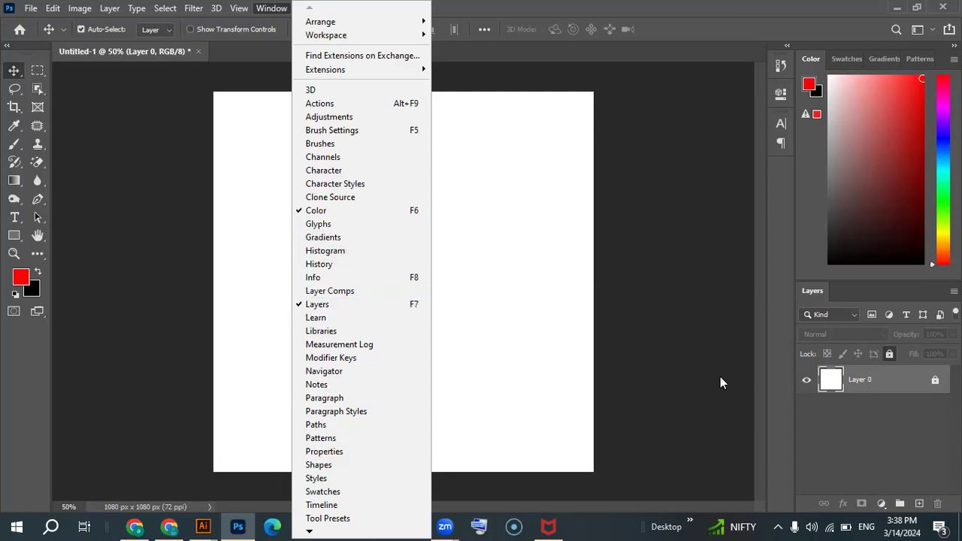
click(517, 275)
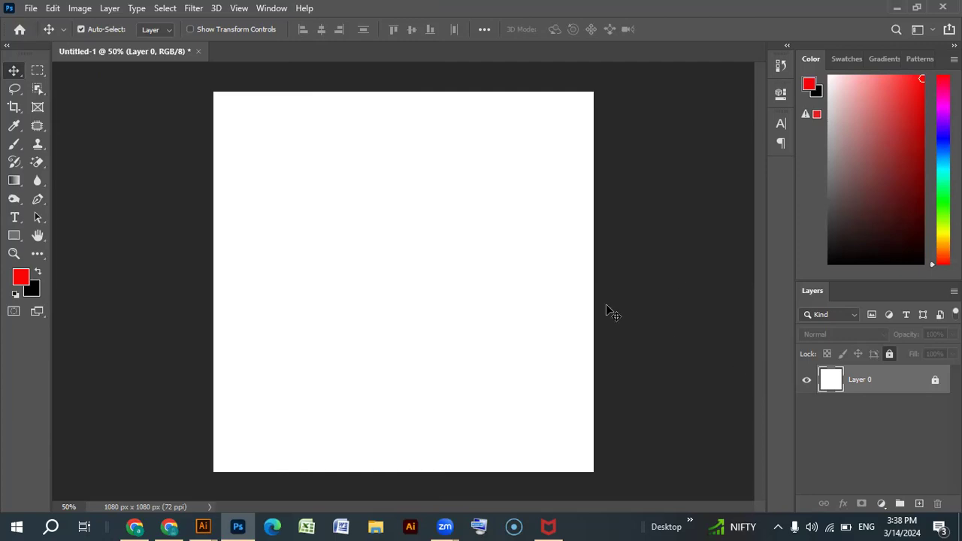
Detach the Layers panel, dock it beside the Color panel, and return it to its place below Color
drag(815, 290, 823, 317)
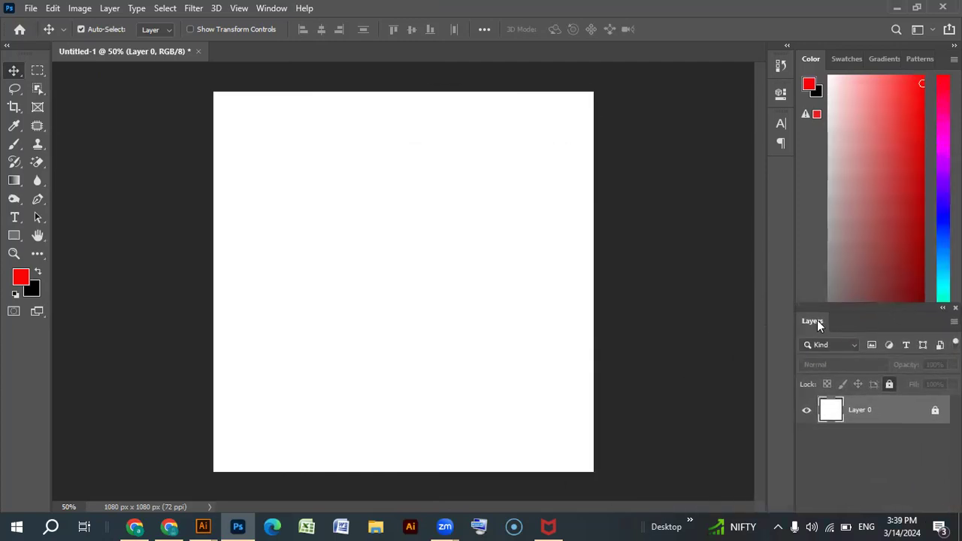
drag(811, 319, 802, 475)
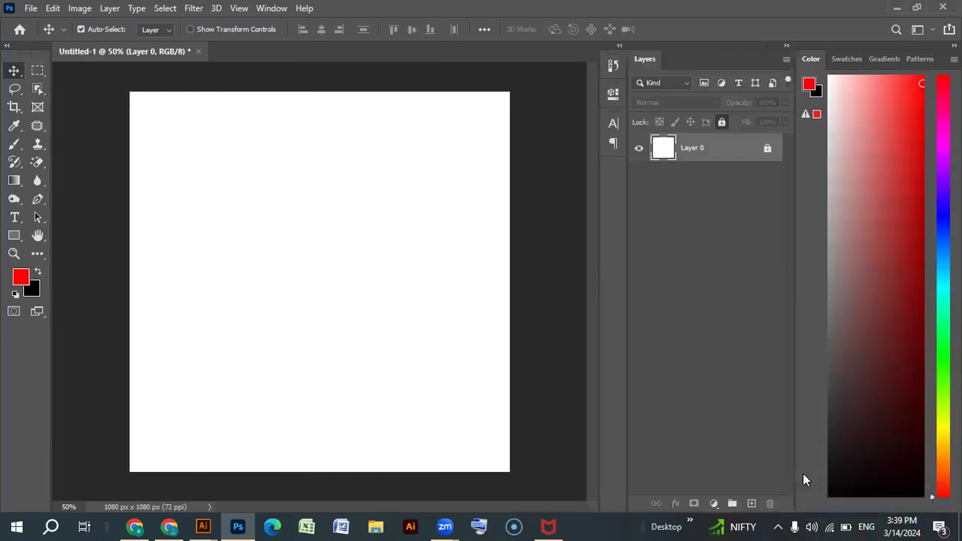
drag(646, 59, 836, 490)
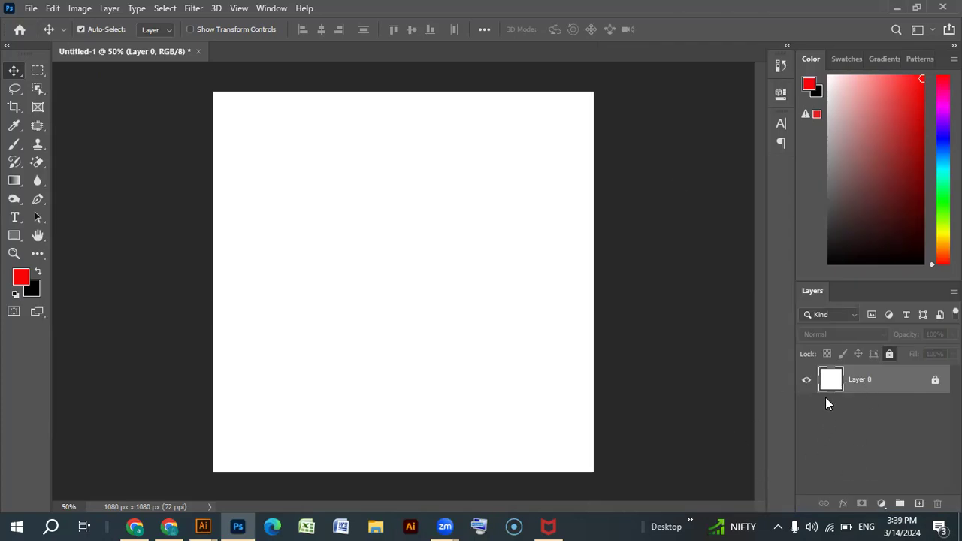
Try to move the locked Layer 0 on the canvas, trying the Hand tool and returning to the Move tool
drag(387, 154, 277, 140)
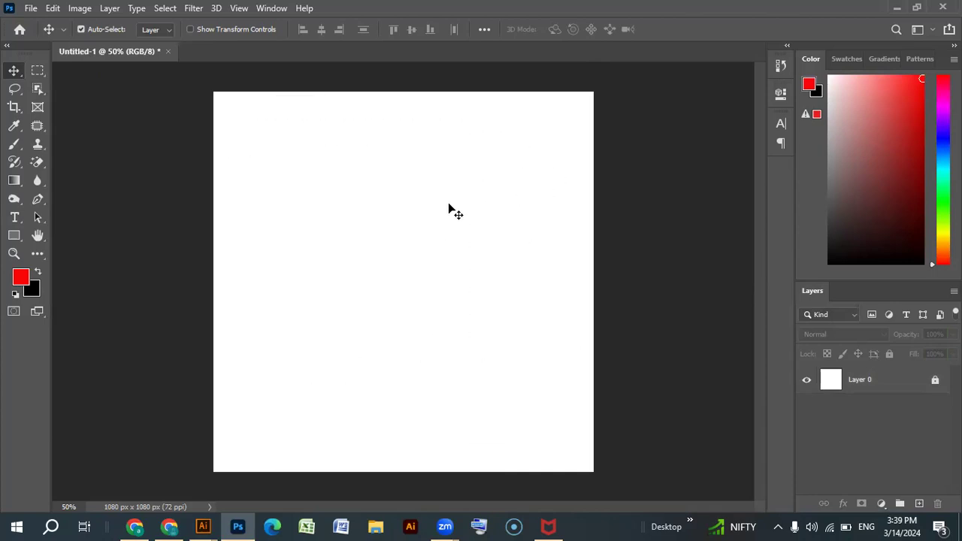
click(38, 236)
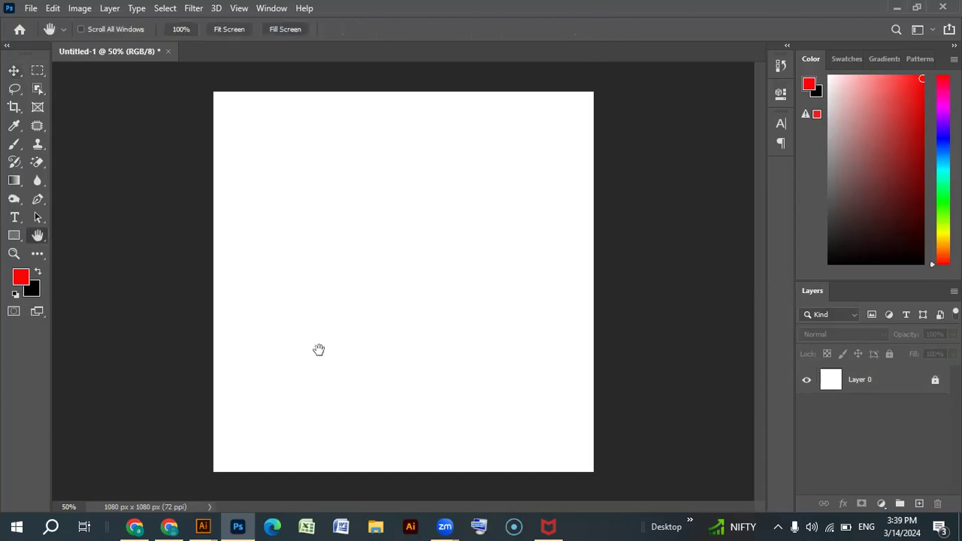
click(14, 70)
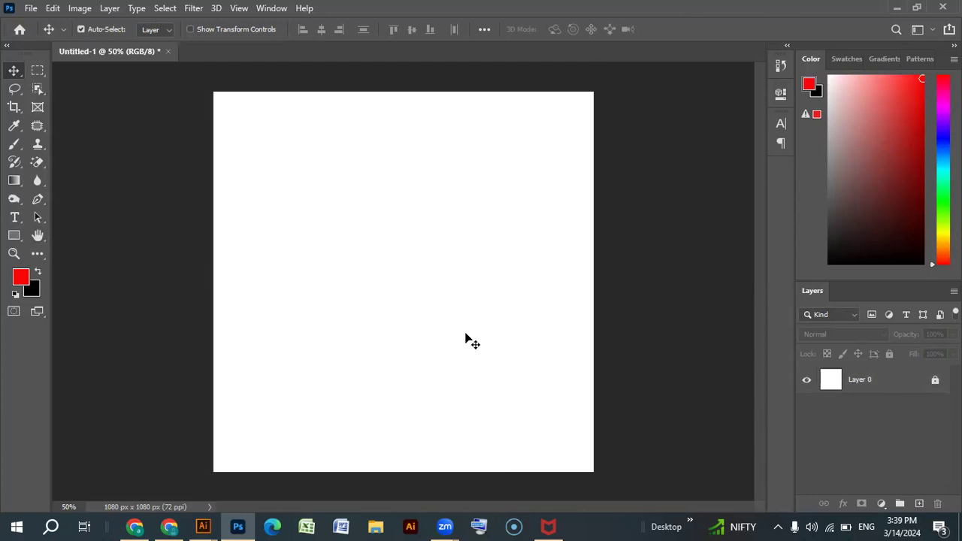
Unlock Layer 0, move its white content around, and return it to cover the whole canvas
click(935, 381)
drag(387, 355, 402, 202)
drag(445, 321, 369, 326)
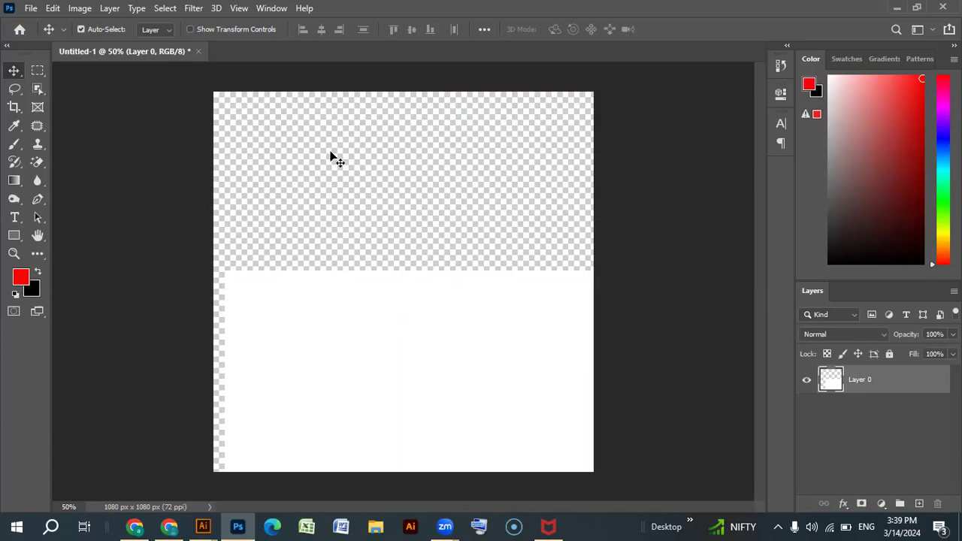
click(467, 385)
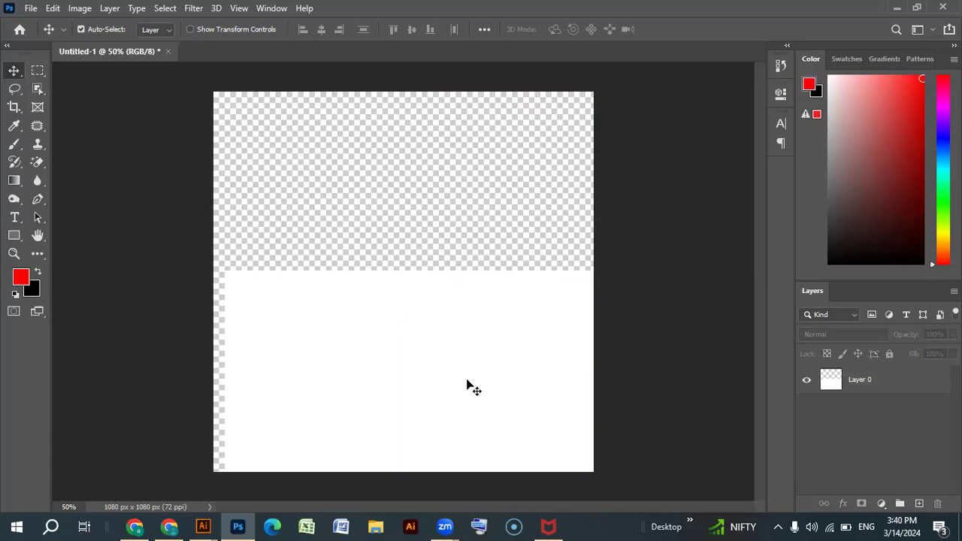
mouse_move(412, 197)
mouse_down()
mouse_move(460, 324)
mouse_move(450, 273)
mouse_move(418, 254)
mouse_move(409, 168)
mouse_move(412, 179)
mouse_up()
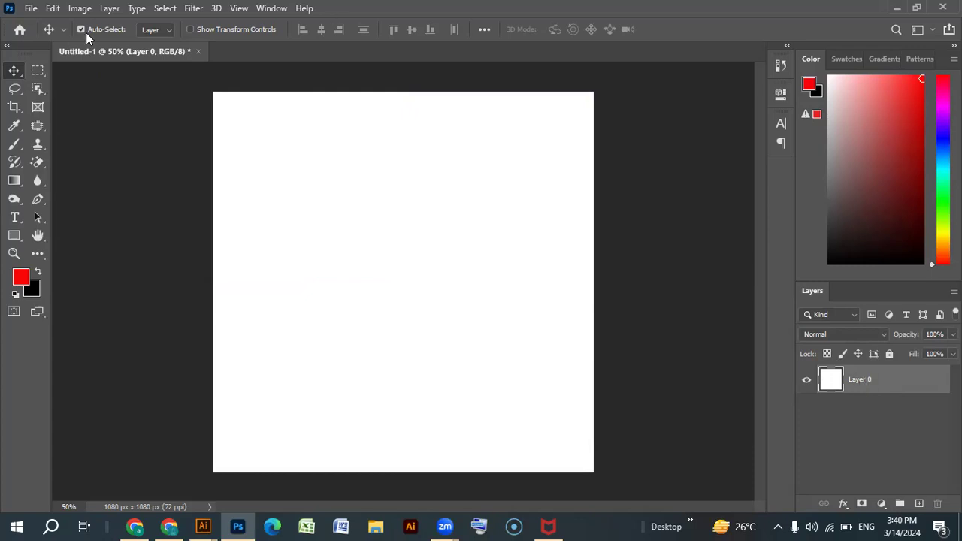
Open the recently used file My Own Shirt Mockup.psd
click(31, 9)
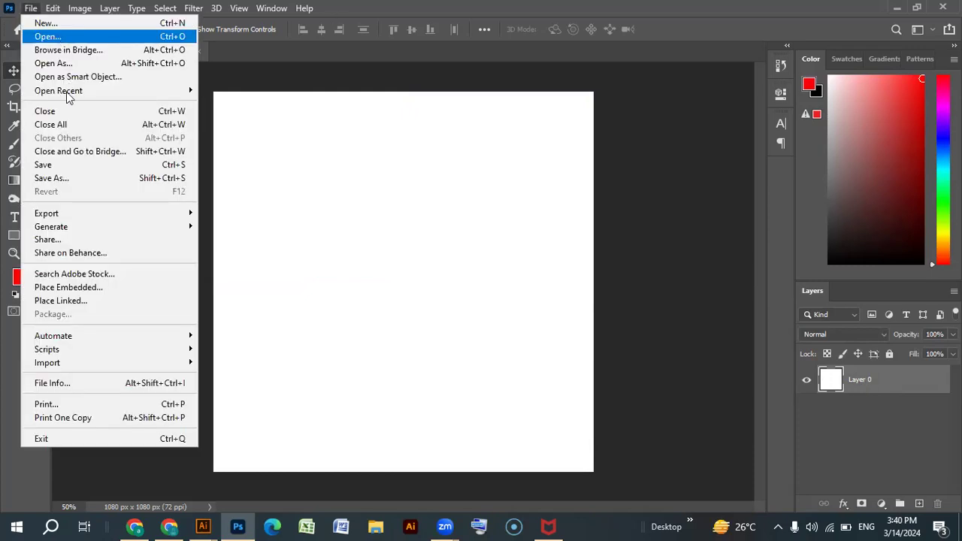
mouse_move(66, 92)
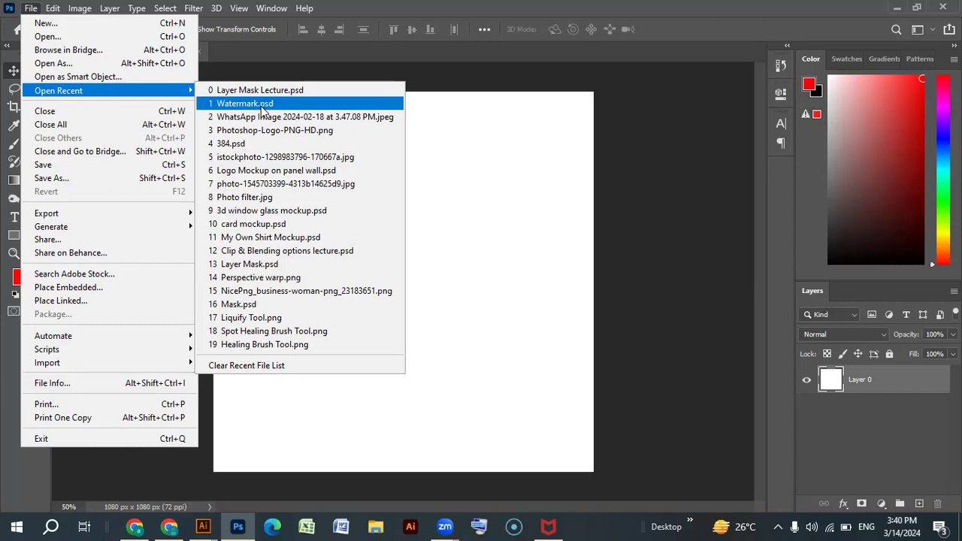
click(278, 238)
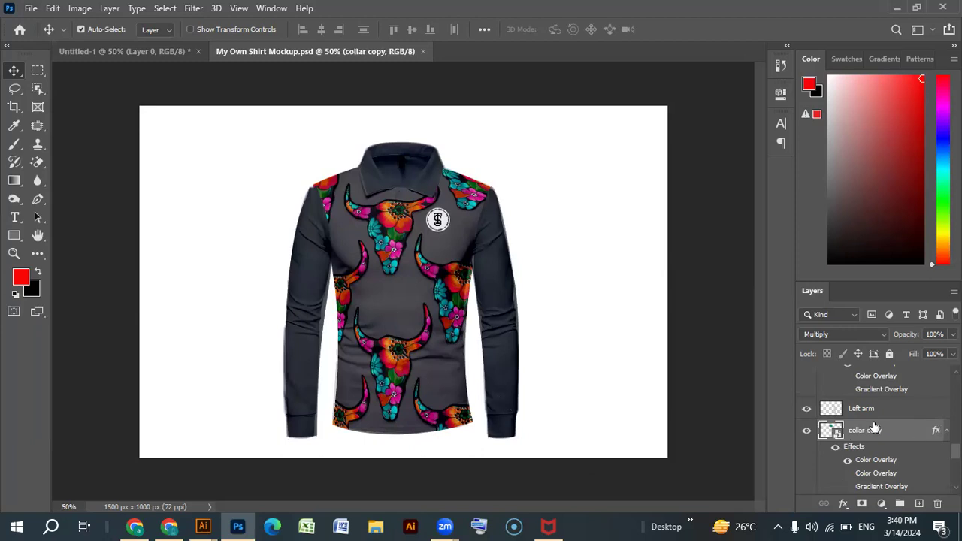
Examine the shirt mockup's full layer stack from end to end, and close the mockup file
scroll(901, 451, down, 5)
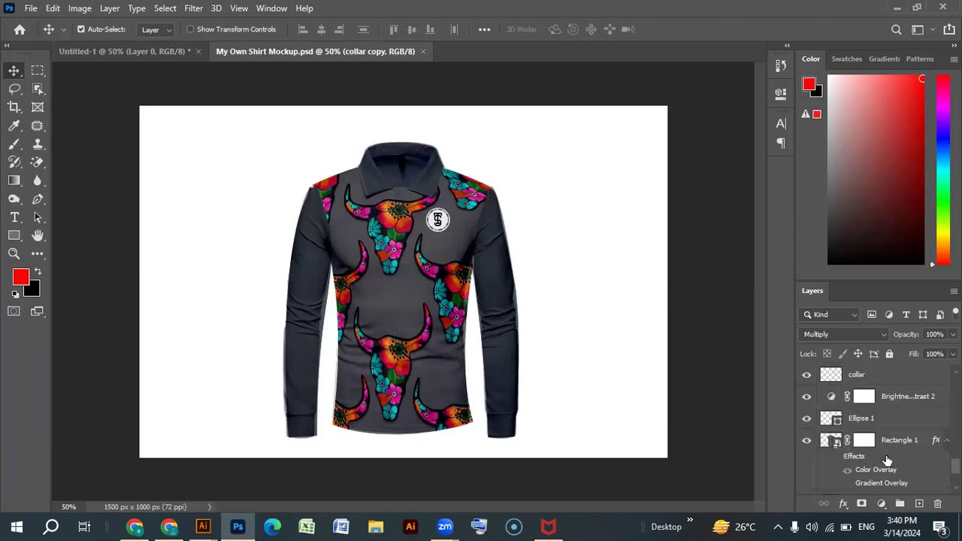
scroll(886, 461, down, 3)
scroll(885, 462, up, 3)
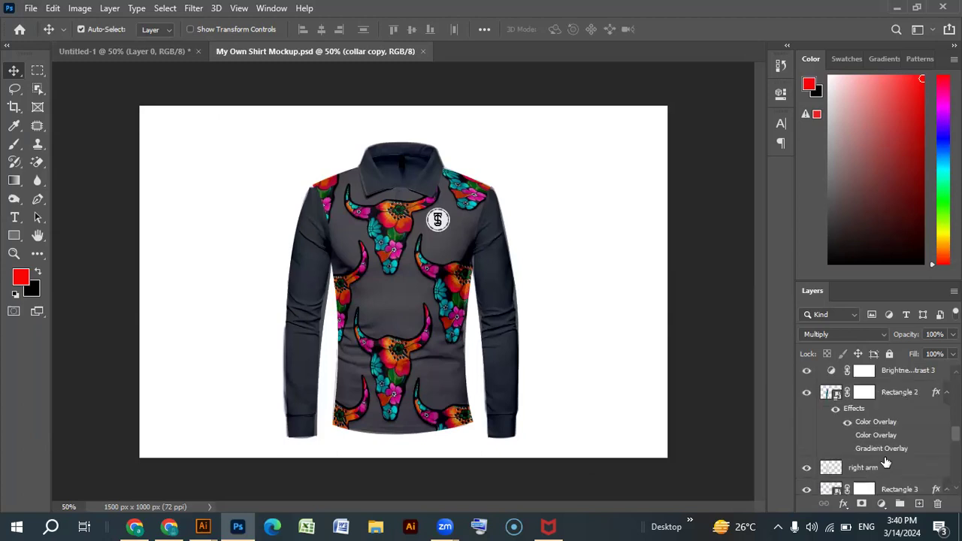
scroll(885, 461, up, 5)
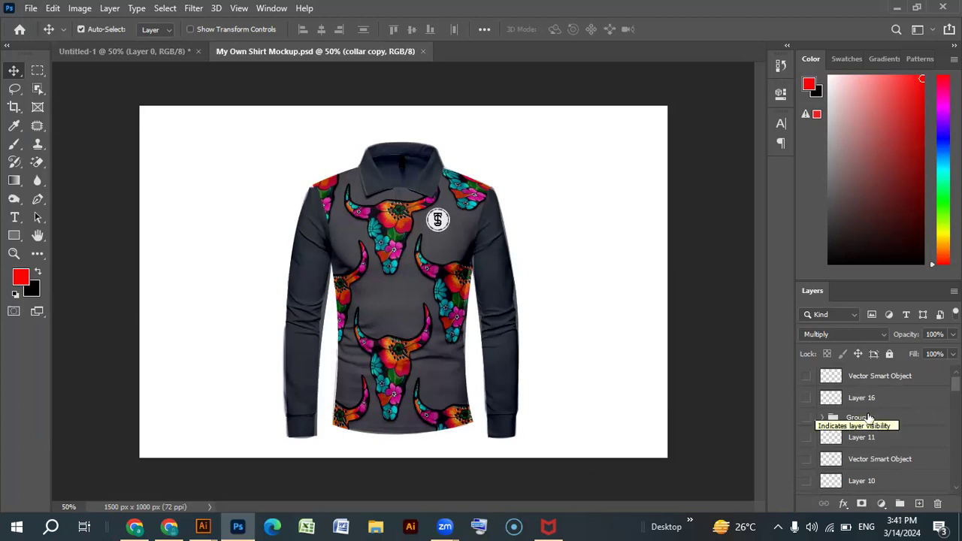
scroll(866, 418, down, 1)
scroll(876, 454, up, 1)
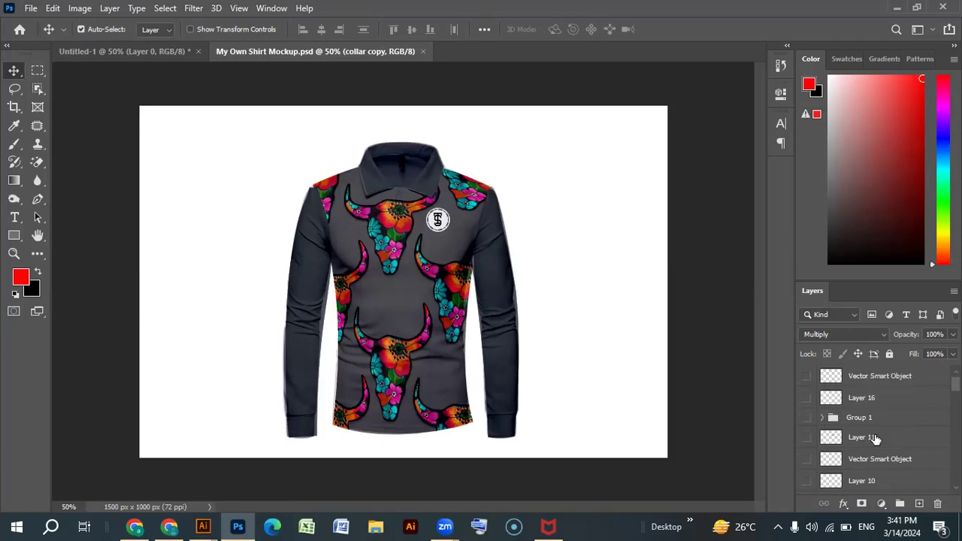
scroll(874, 438, down, 5)
click(423, 52)
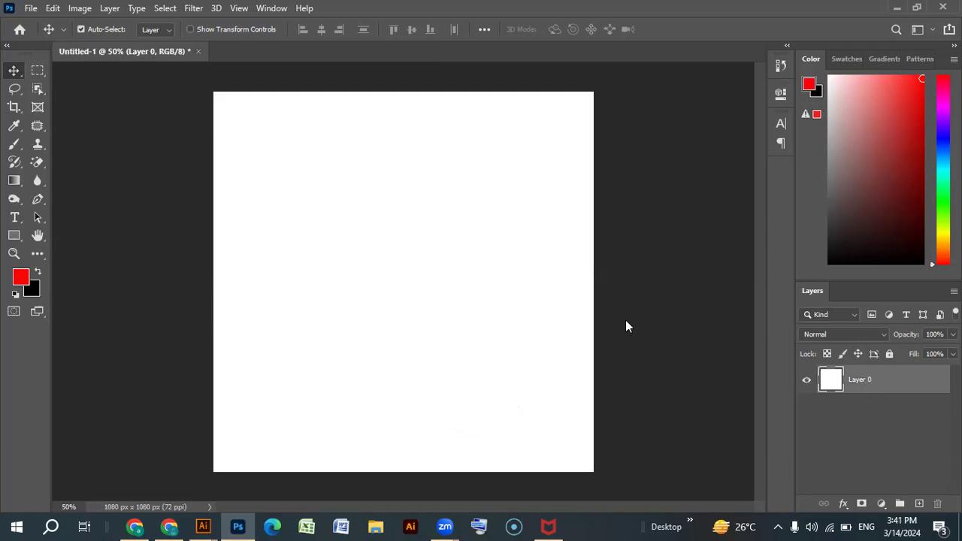
Leave Layer 0's name unchanged and add three new empty layers above it
double_click(866, 379)
click(883, 397)
click(920, 506)
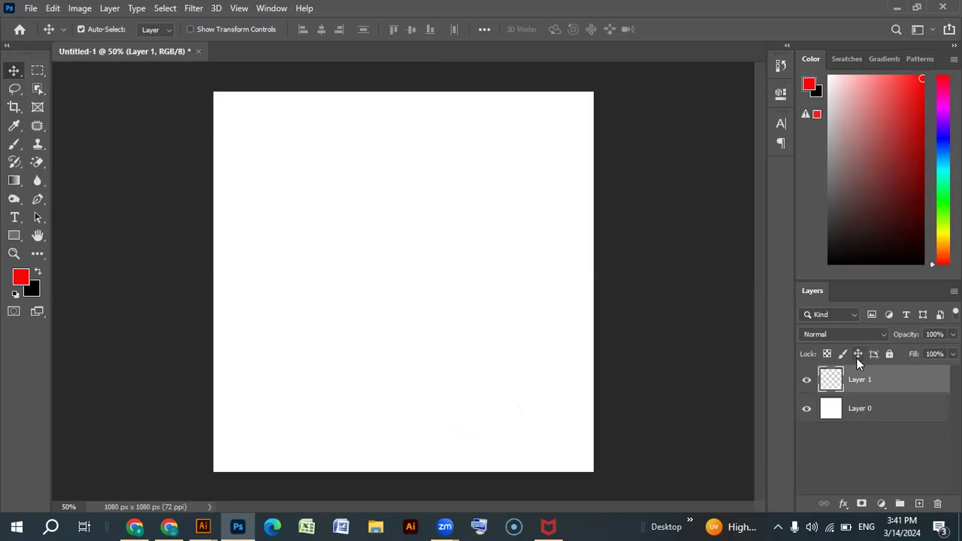
click(920, 505)
click(921, 506)
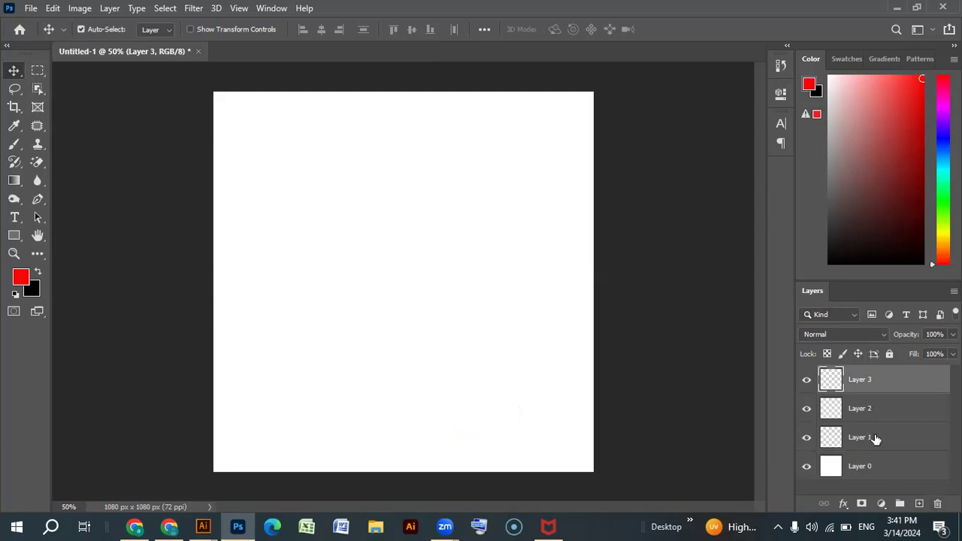
Delete Layer 3, Layer 2 and Layer 1 one after another
click(937, 503)
click(432, 208)
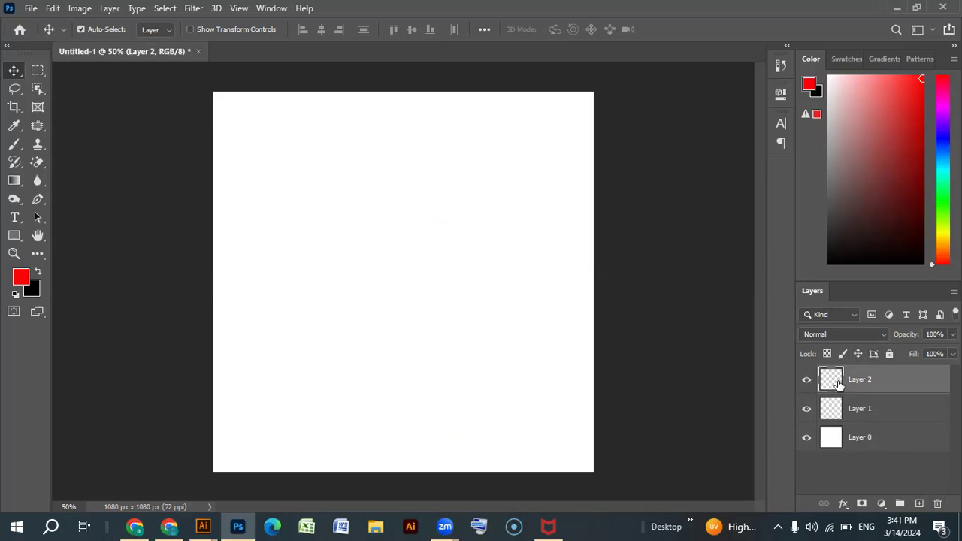
key(Delete)
key(Delete)
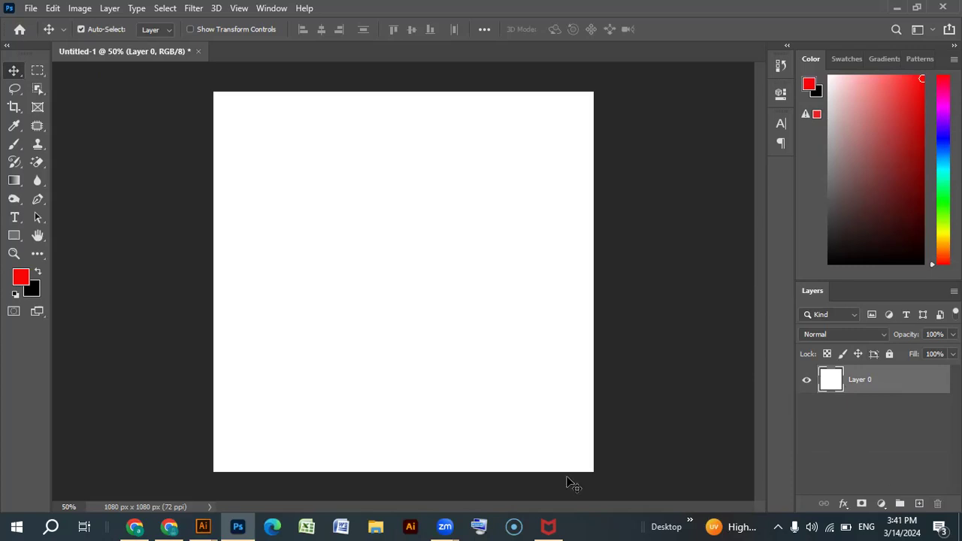
Draw a red square shape about 734 px wide on the white canvas with the Rectangle tool
click(19, 239)
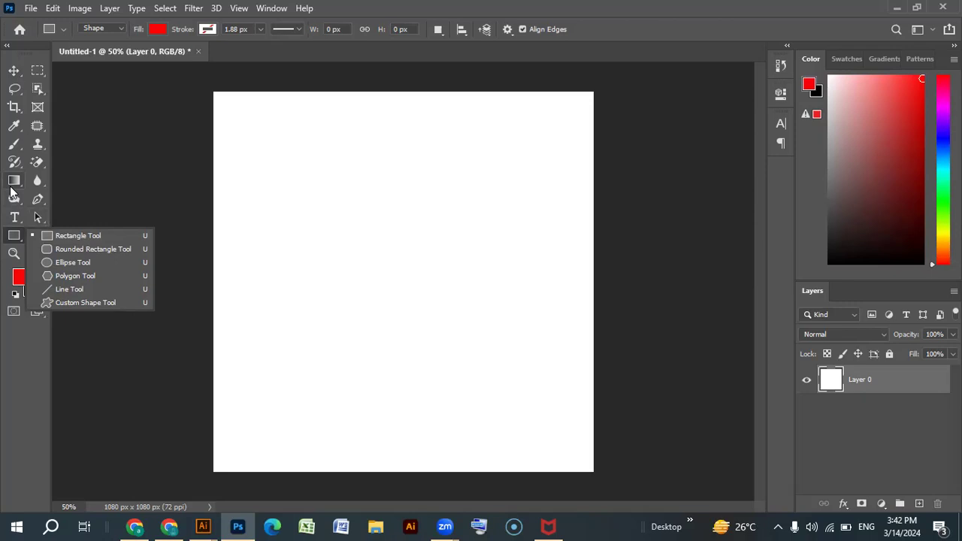
click(80, 235)
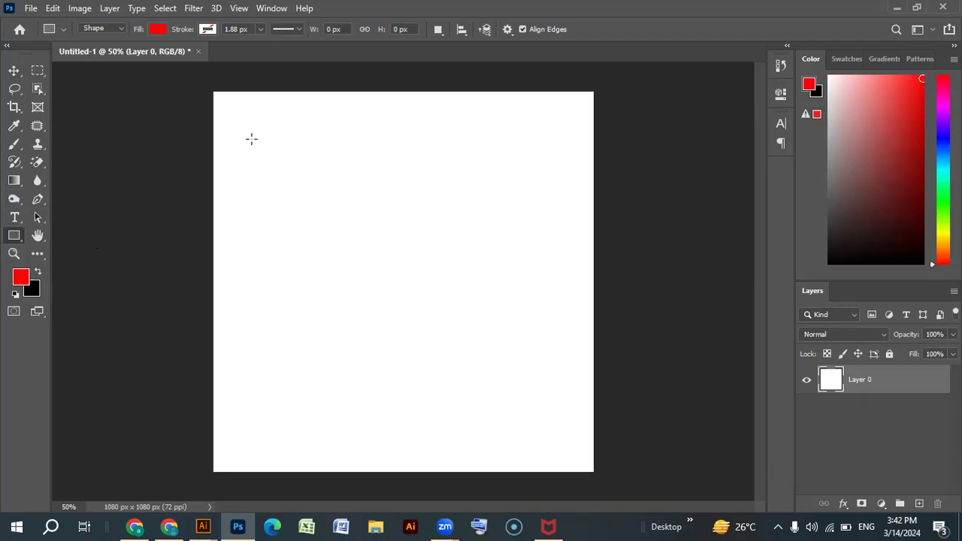
drag(252, 126, 511, 405)
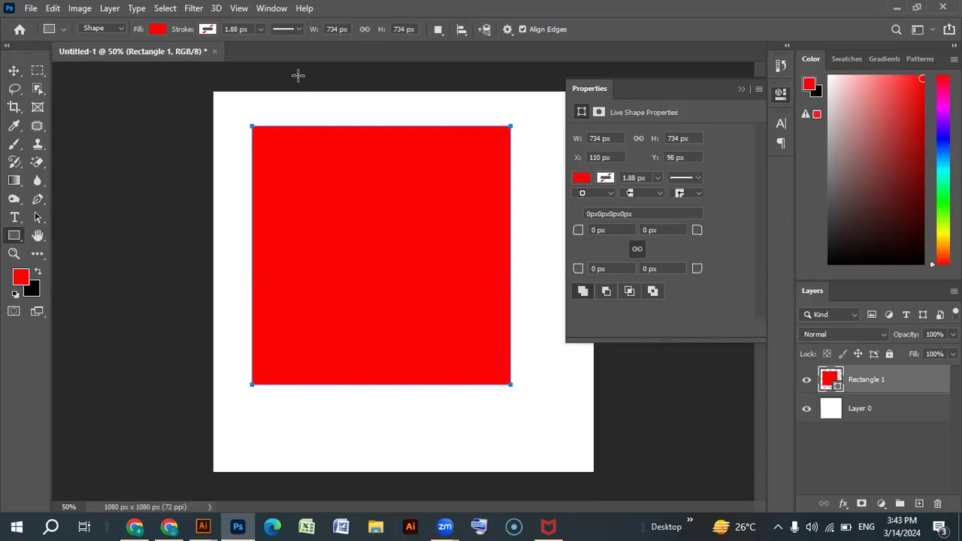
Give the red square a pink stroke from the Pastel swatches
click(208, 30)
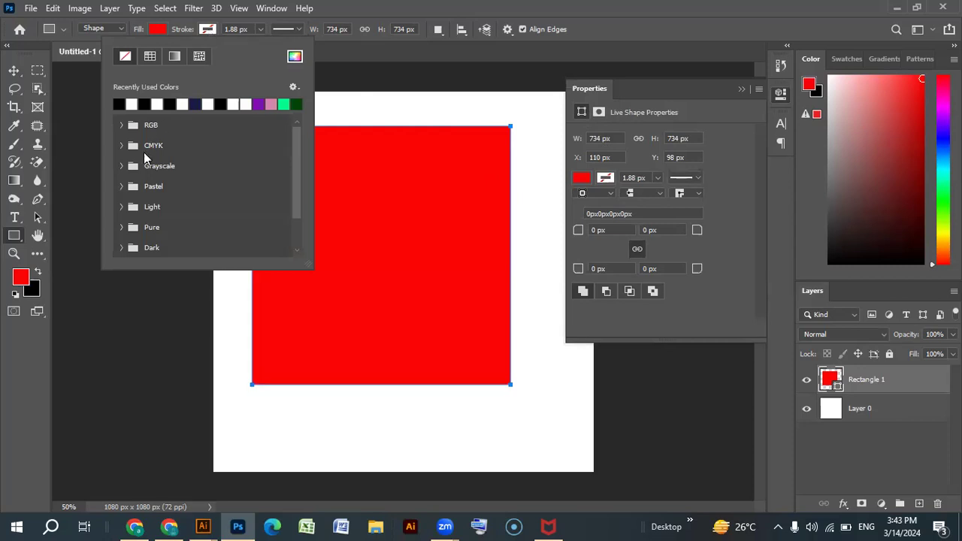
scroll(211, 133, down, 2)
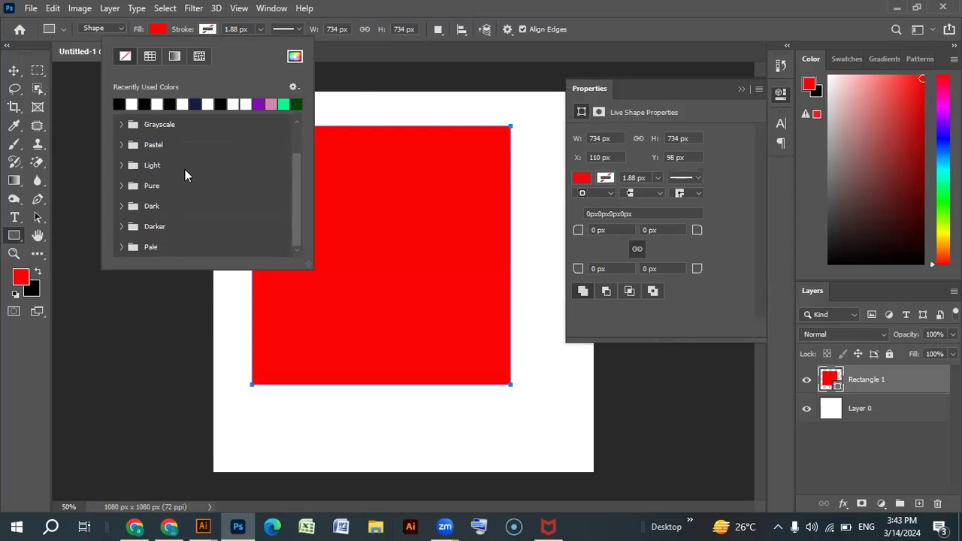
click(603, 176)
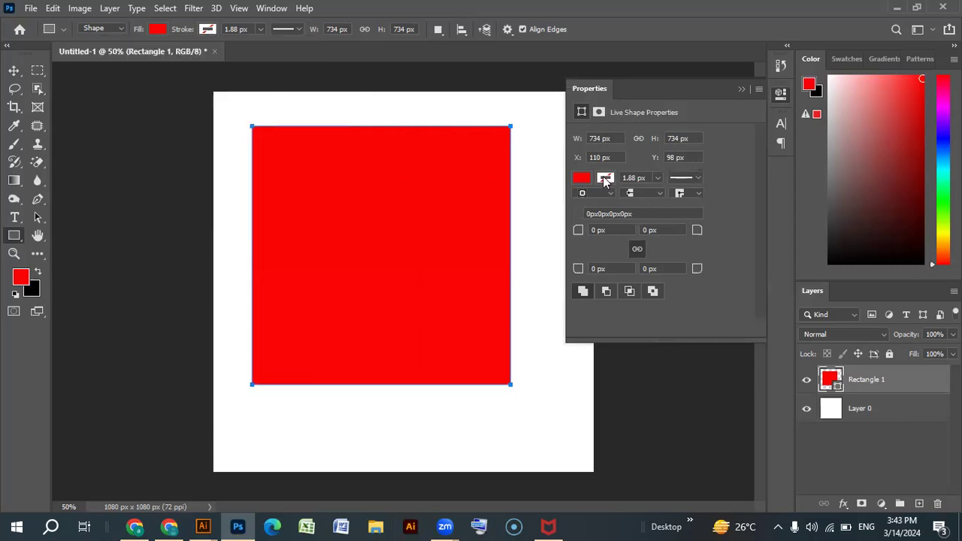
click(603, 176)
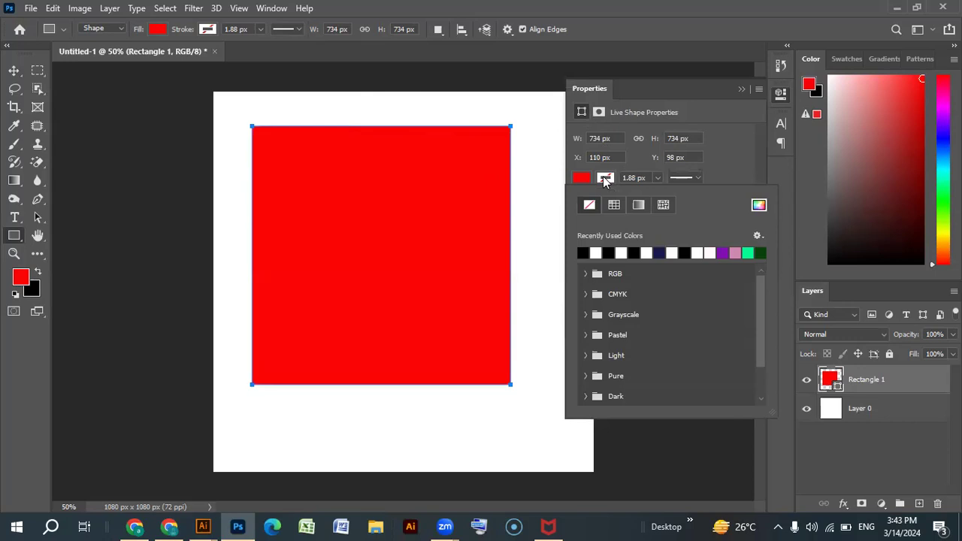
click(584, 273)
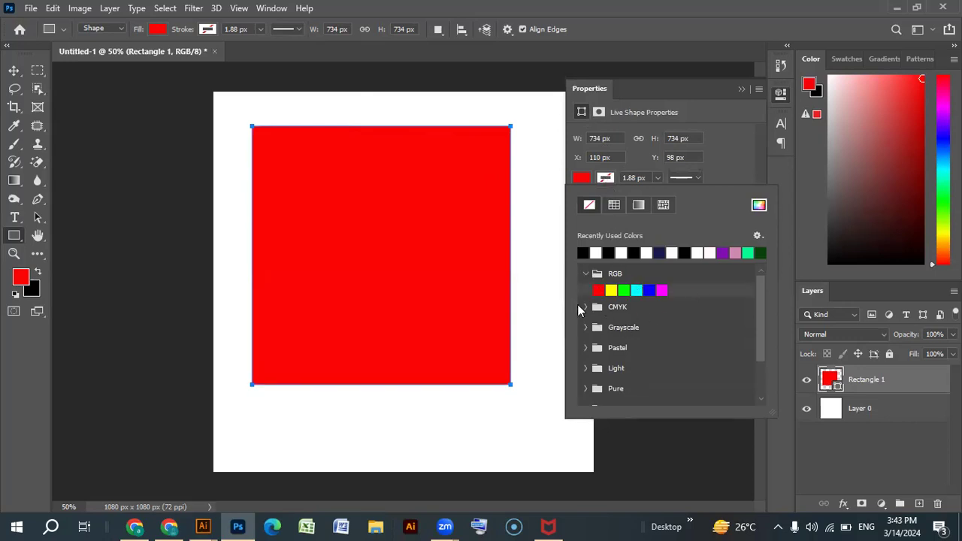
click(584, 307)
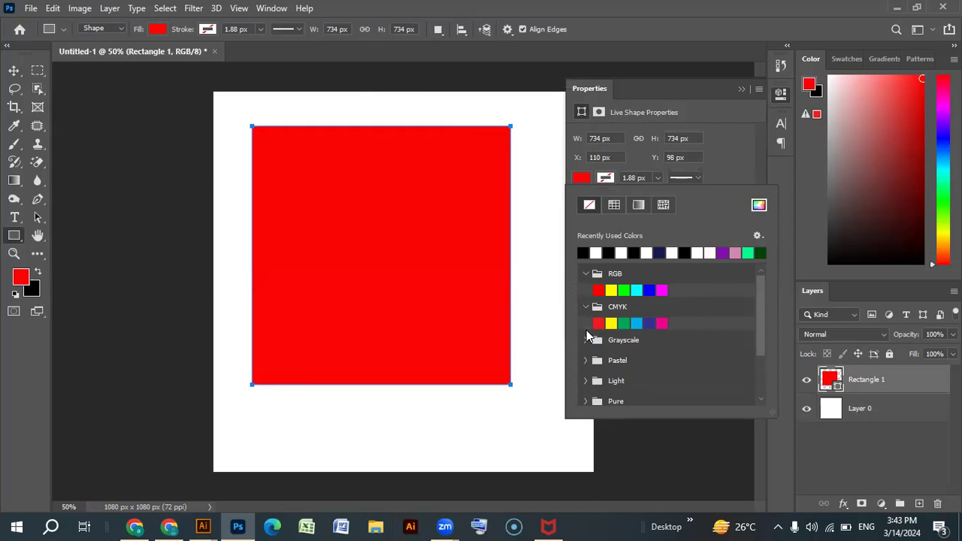
click(587, 360)
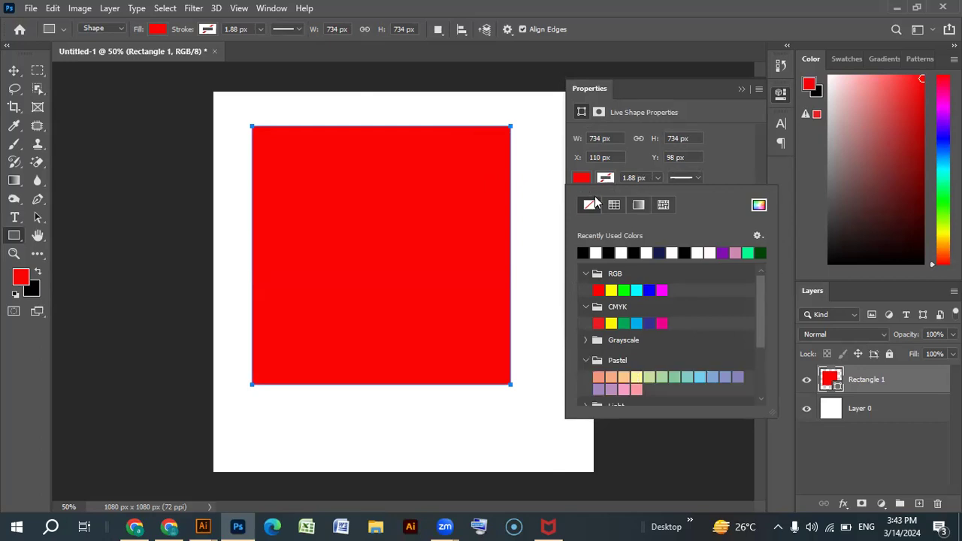
click(623, 389)
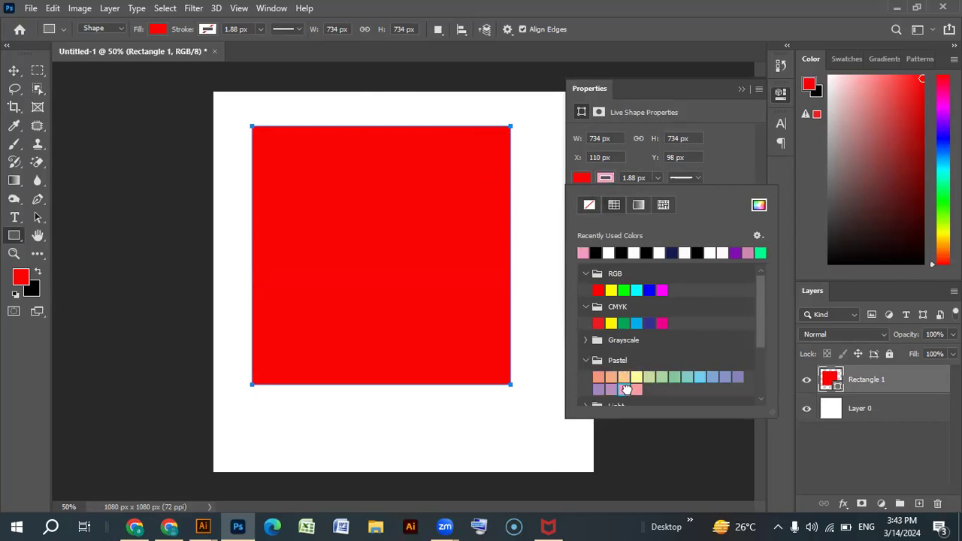
Review the square's stroke width, line style and alignment options without changing them, and dismiss its shape properties
click(656, 180)
click(695, 177)
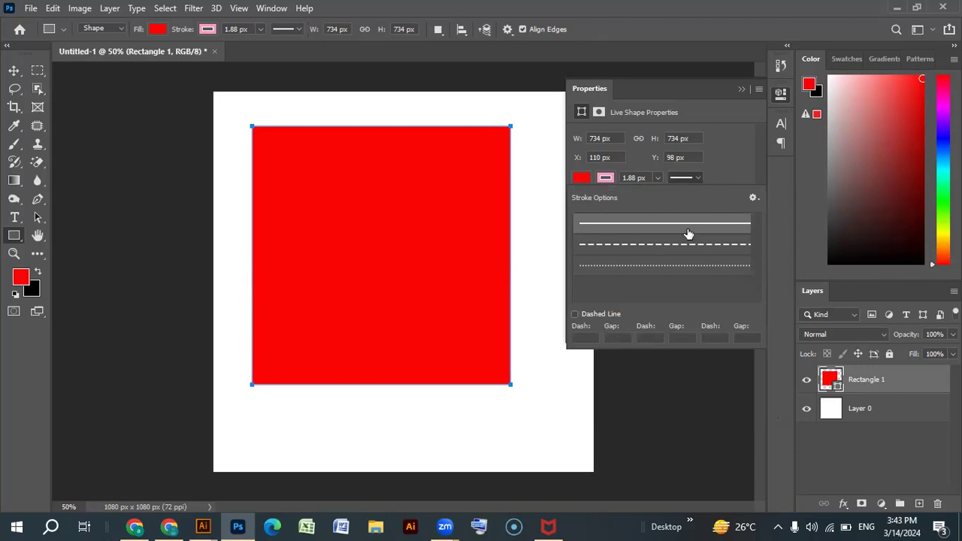
click(695, 178)
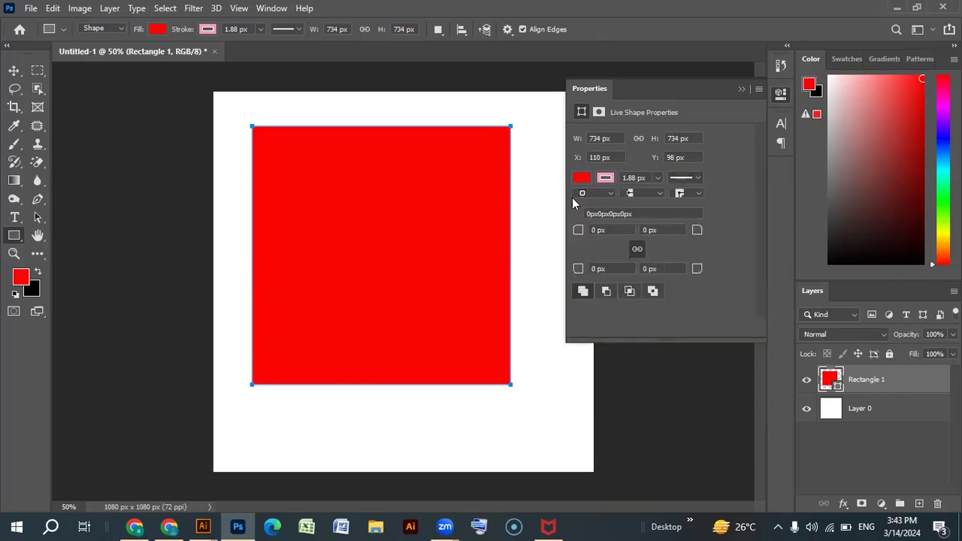
click(611, 193)
click(728, 212)
click(741, 89)
Move the red square to the centre of the canvas
click(14, 70)
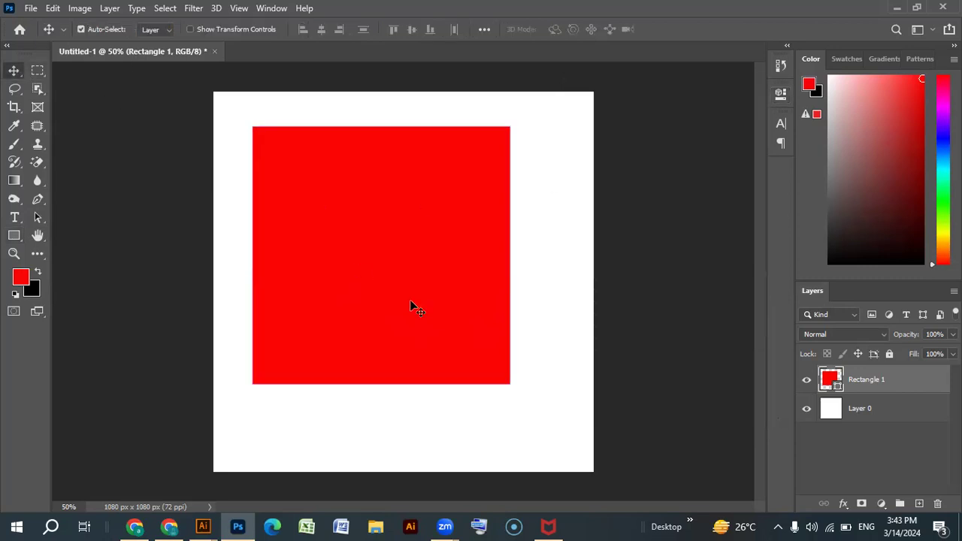
drag(334, 259, 366, 304)
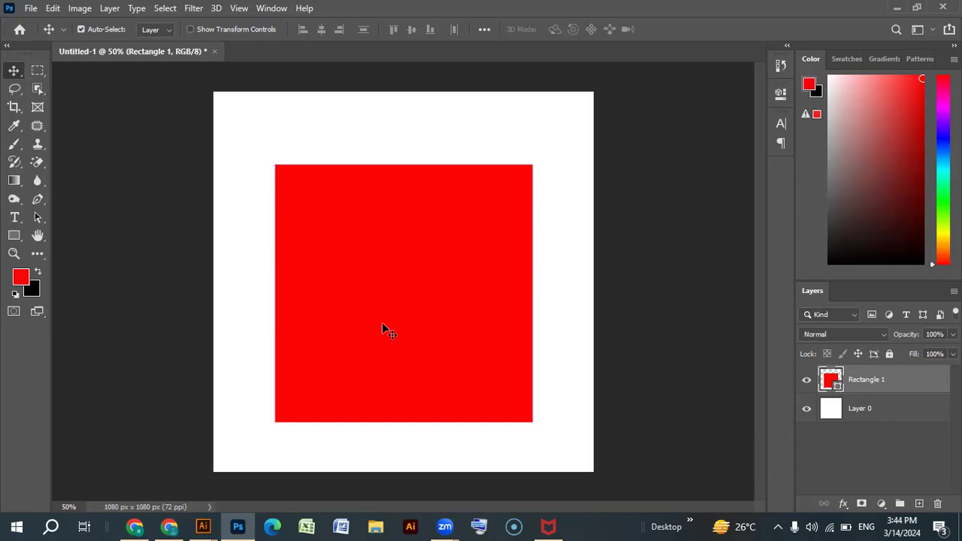
Rasterize the Rectangle 1 layer to turn the red vector square into pixels
right_click(836, 385)
click(705, 312)
right_click(827, 387)
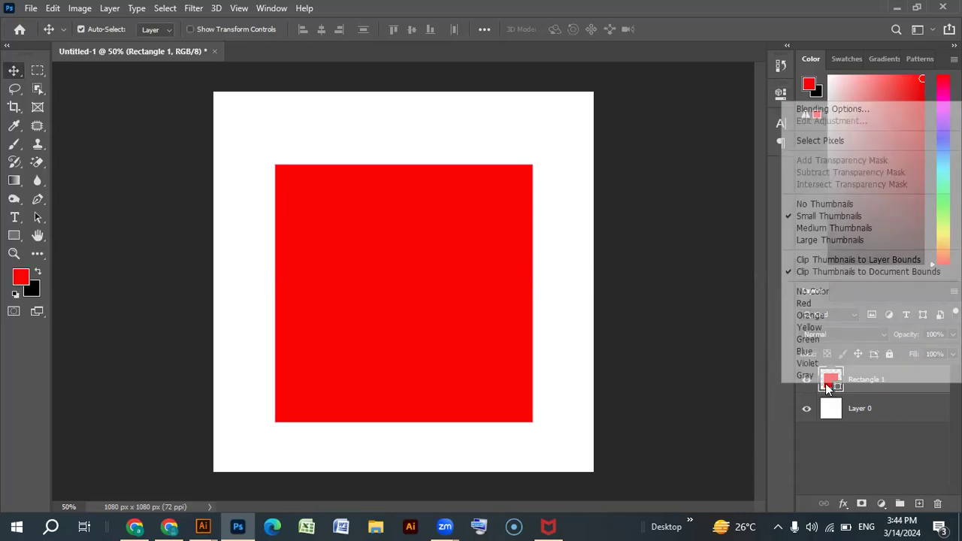
click(761, 340)
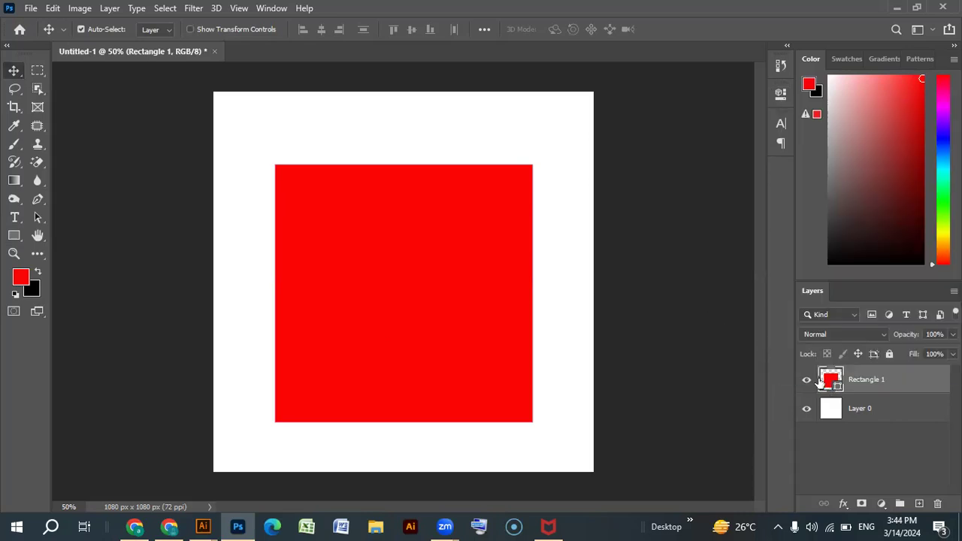
right_click(858, 381)
click(630, 289)
right_click(863, 381)
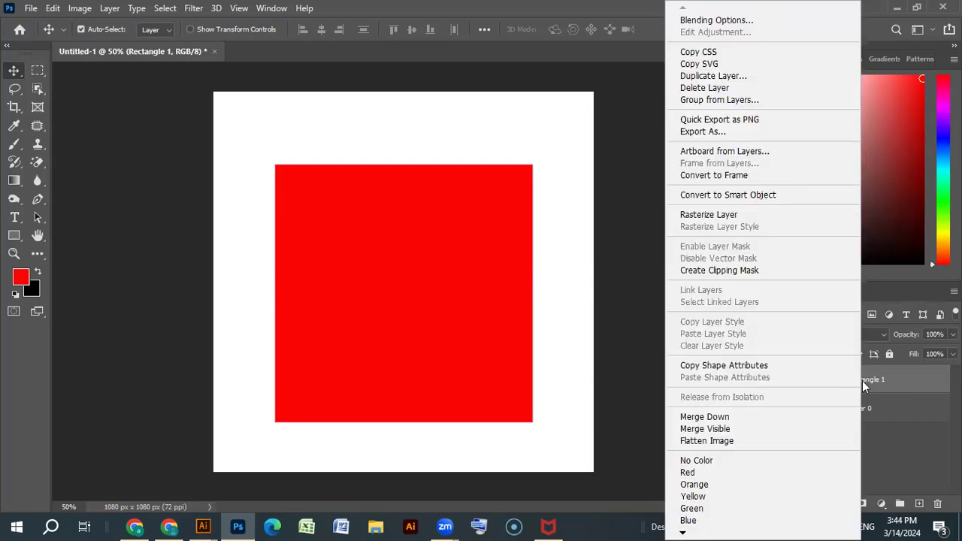
click(719, 216)
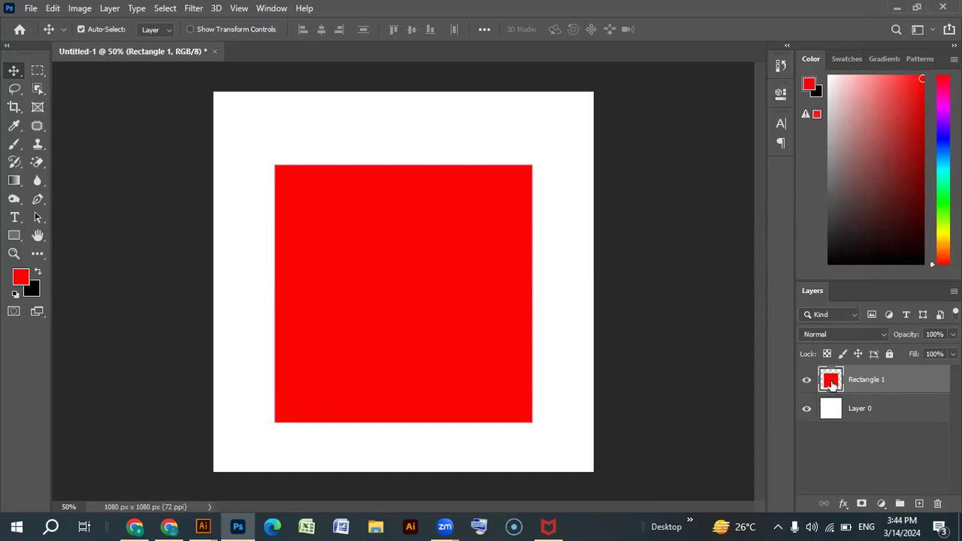
Draw a circle about 556 px in diameter with the Ellipse tool, overlapping the red square's upper-left corner
click(16, 236)
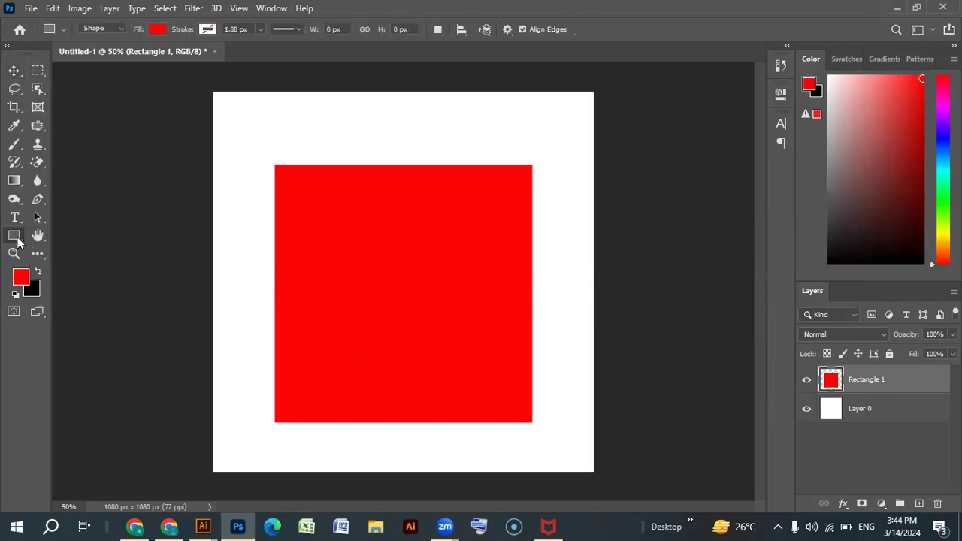
right_click(17, 236)
click(85, 242)
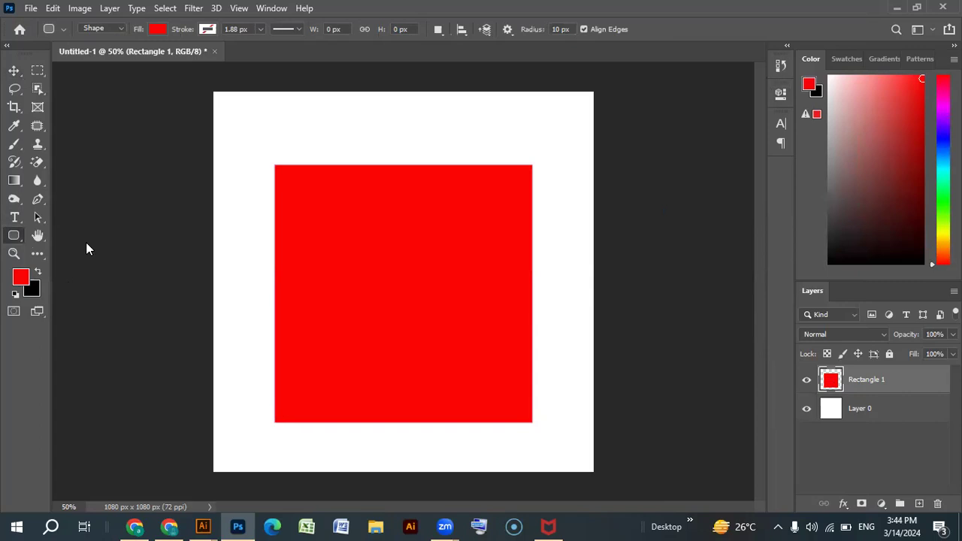
key(shift+u)
key(shift+u)
right_click(20, 235)
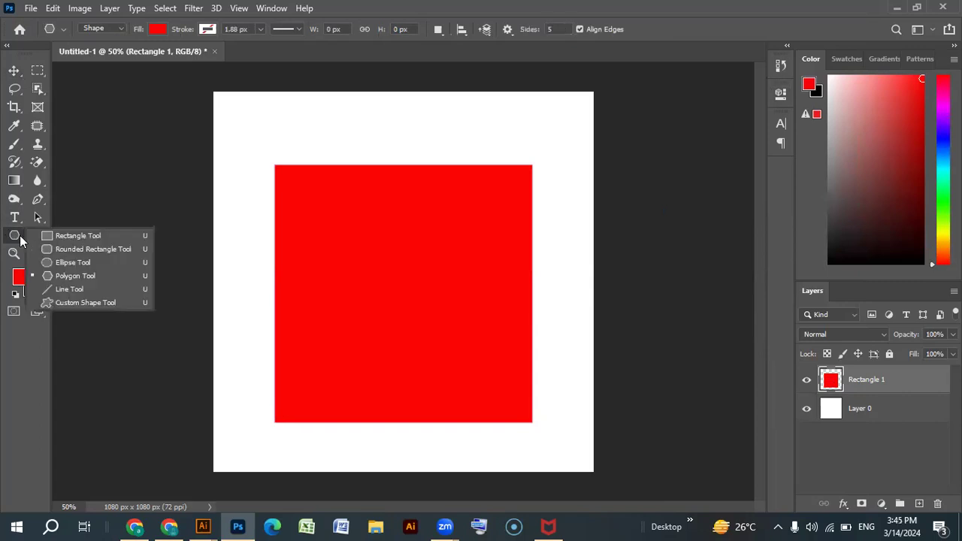
click(69, 274)
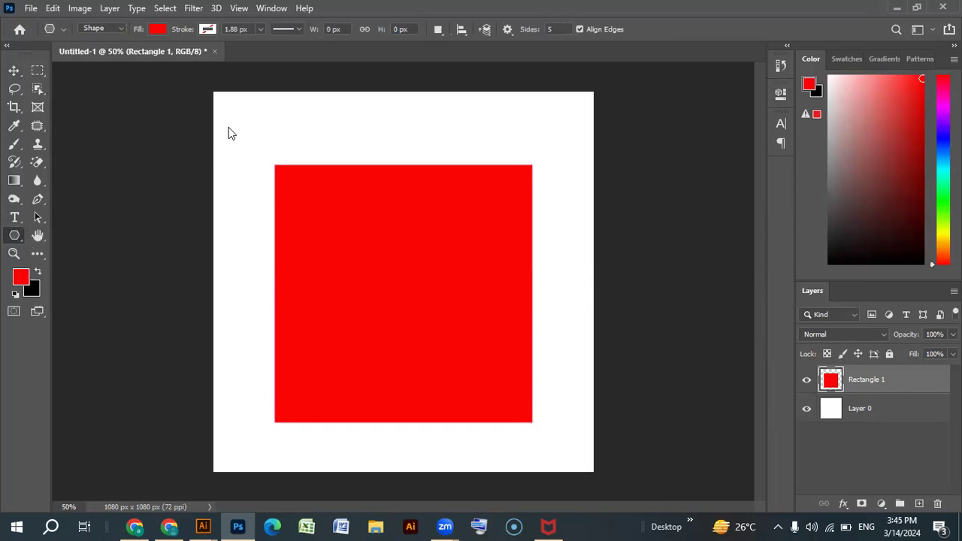
key(shift+u)
key(shift+u)
key(shift+u)
key(shift+u)
key(shift+u)
drag(234, 113, 429, 381)
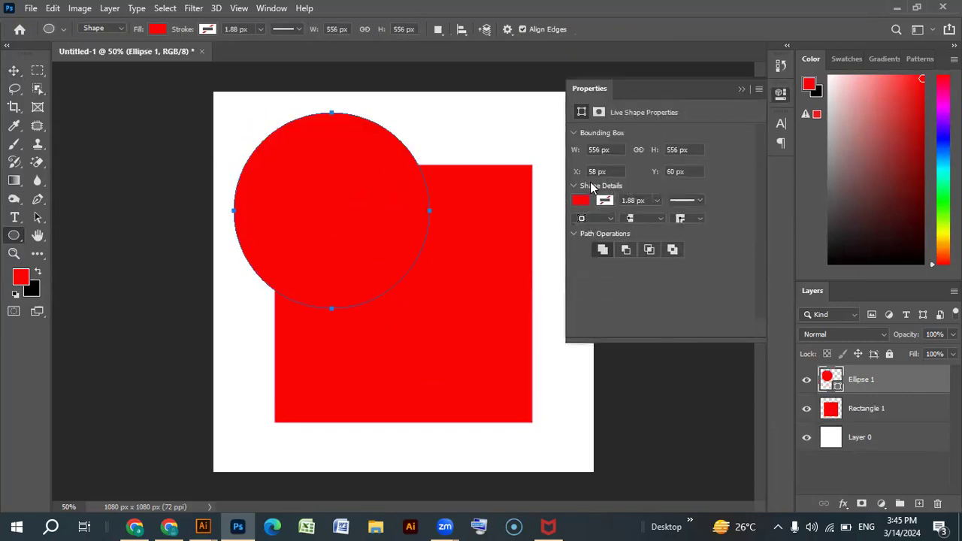
Fill the circle with the recently used pink and dismiss its shape properties
click(584, 201)
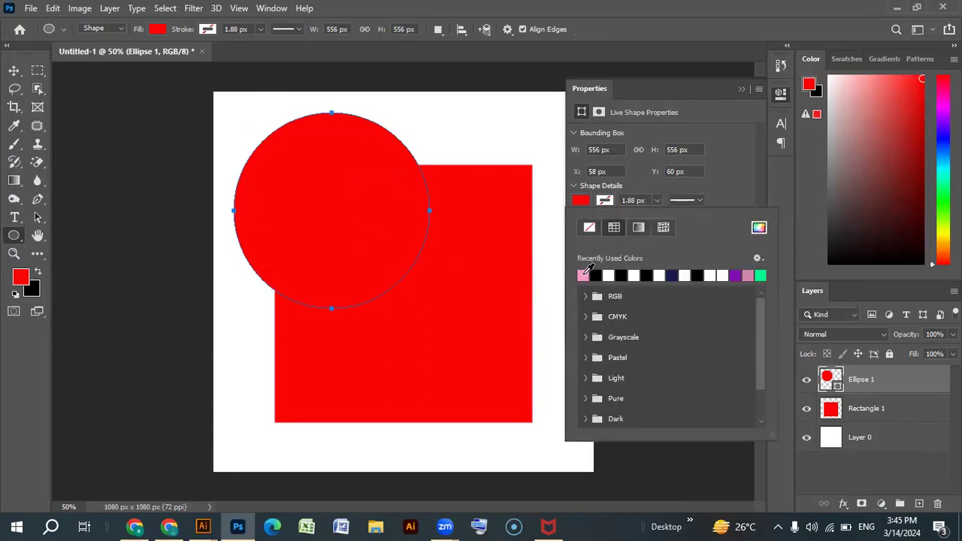
click(583, 275)
click(741, 89)
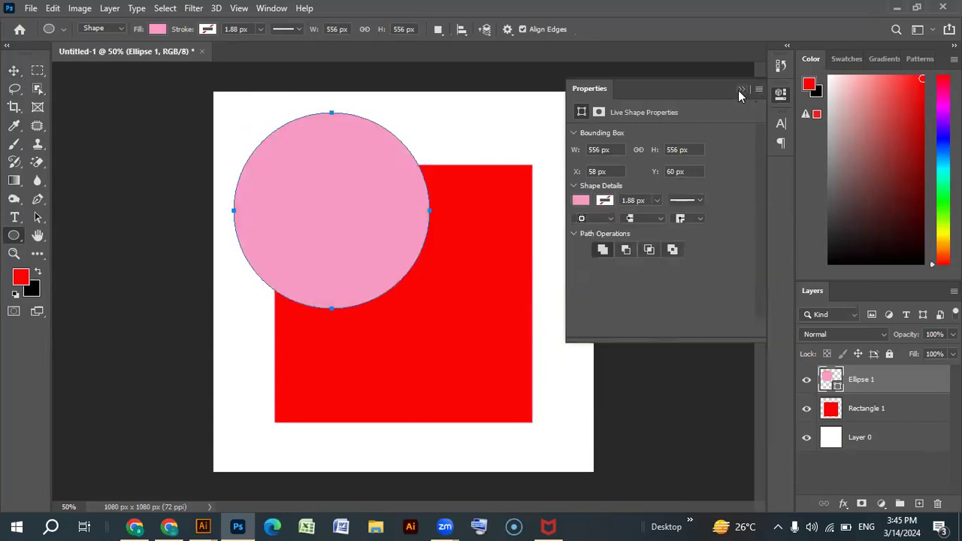
click(741, 90)
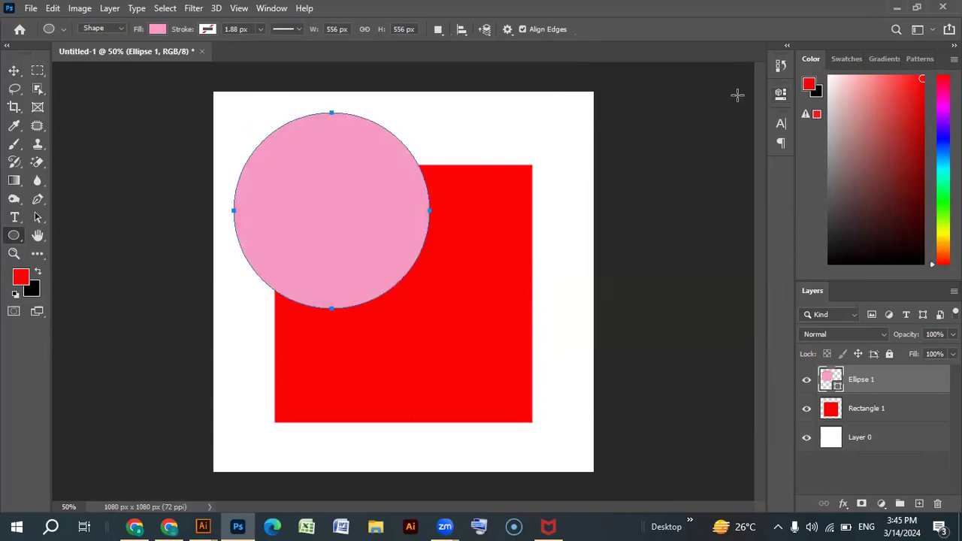
Rasterize the pink circle's layer
right_click(856, 382)
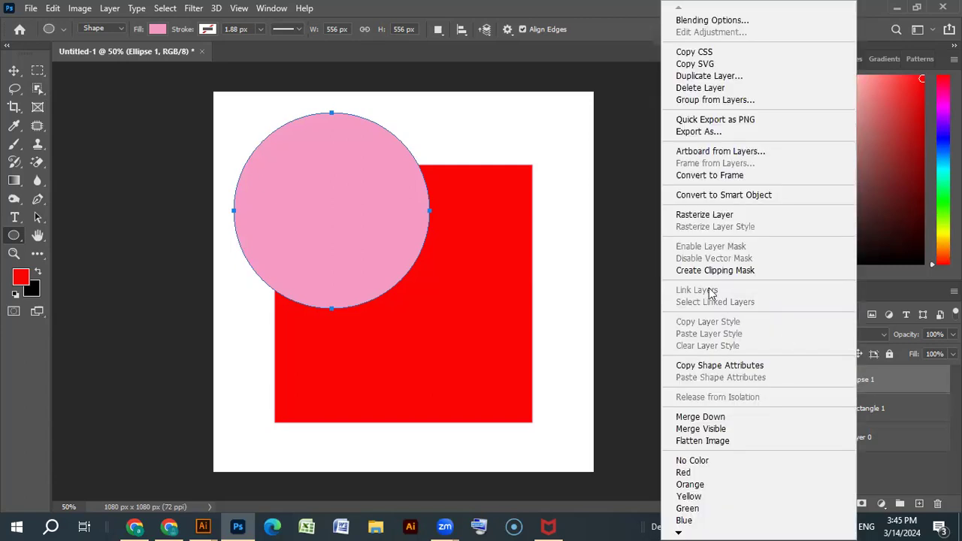
click(716, 217)
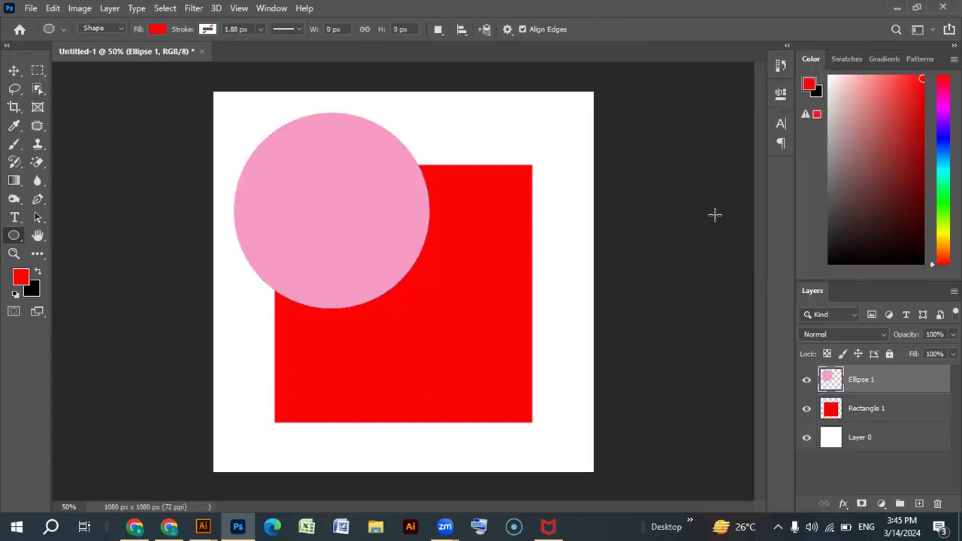
Try moving the white background, red square and pink circle separately, and undo the moves and the circle's rasterizing
click(13, 69)
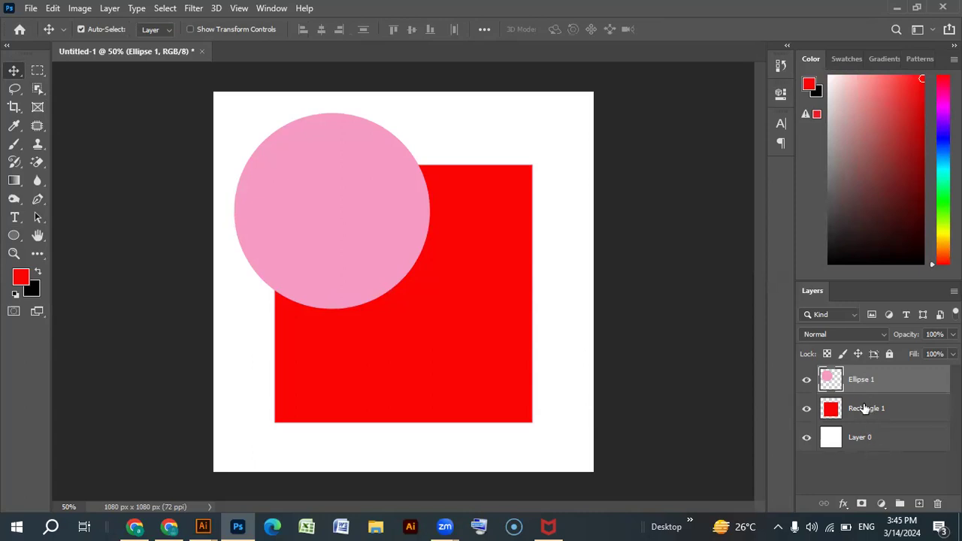
click(560, 387)
drag(559, 387, 619, 408)
drag(444, 335, 392, 385)
drag(321, 207, 311, 173)
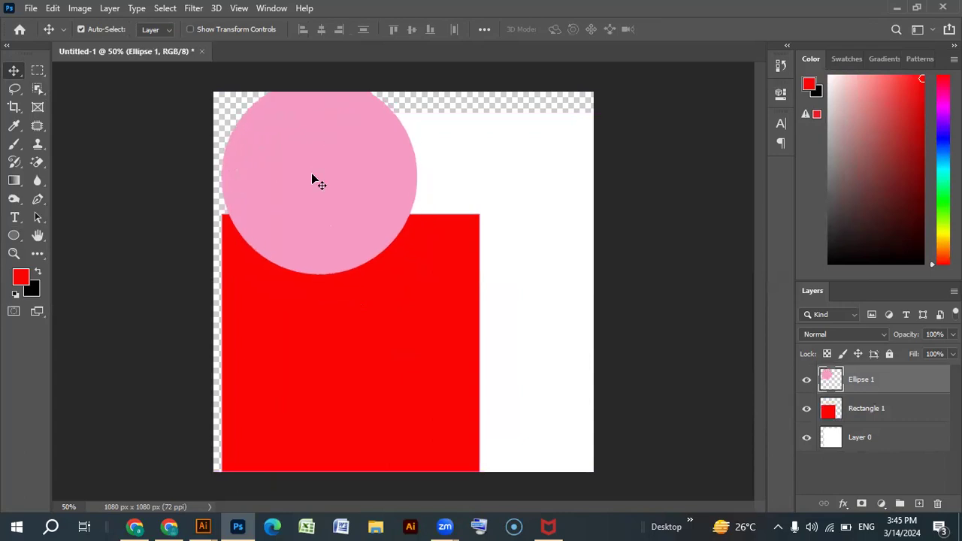
key(ctrl+z)
key(ctrl+z)
key(ctrl+z)
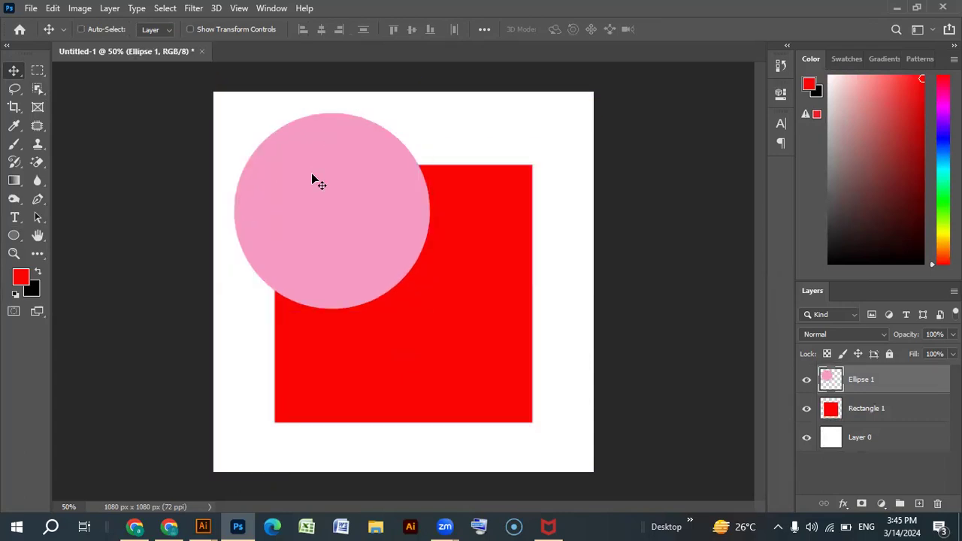
Rasterize the Ellipse 1 layer again and select the red square's layer
right_click(854, 385)
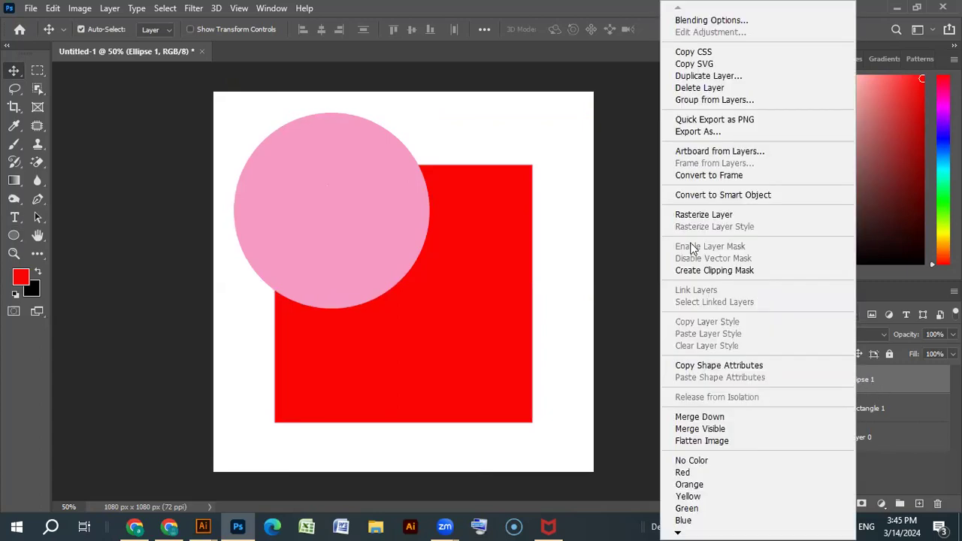
click(704, 216)
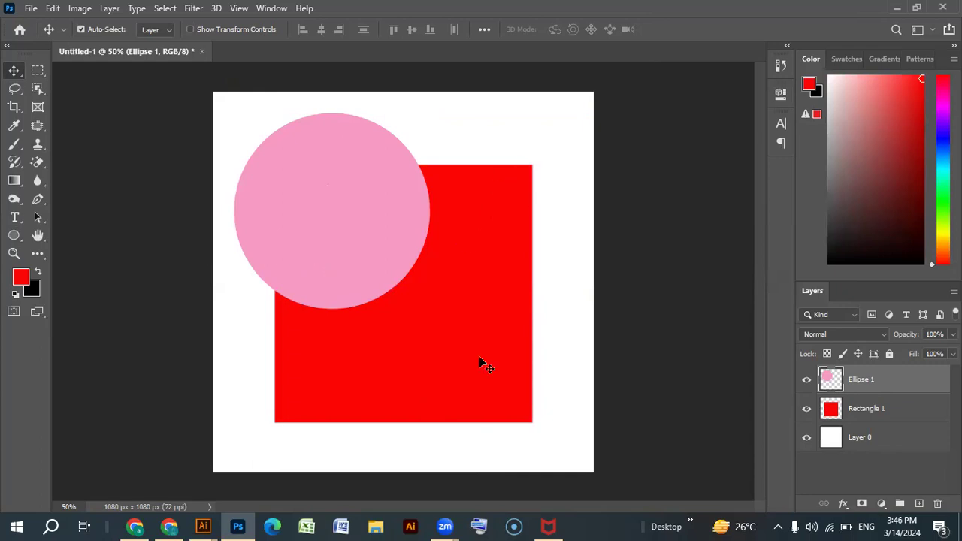
click(511, 391)
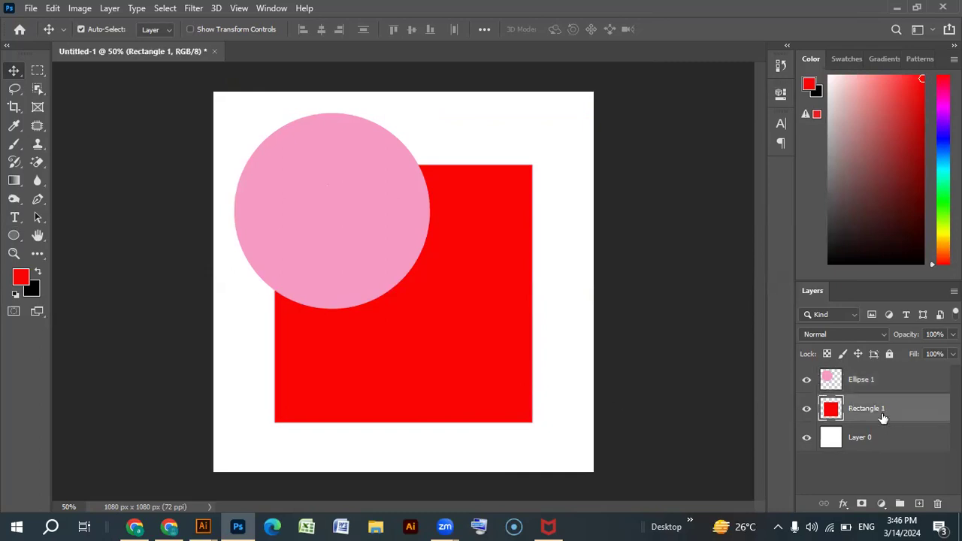
Open the recent file My Own Shirt Mockup.psd and select the round logo on the shirt's chest to inspect its layer
click(279, 167)
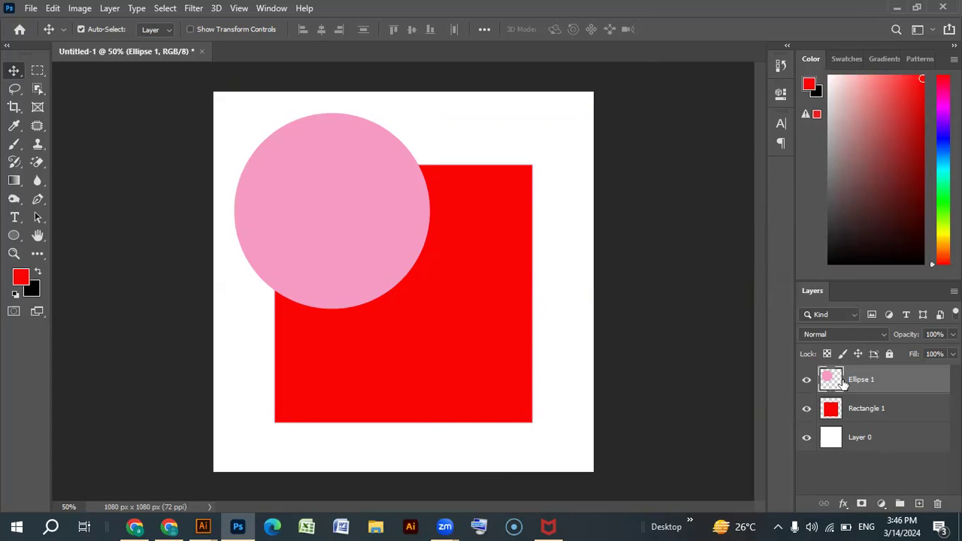
click(31, 8)
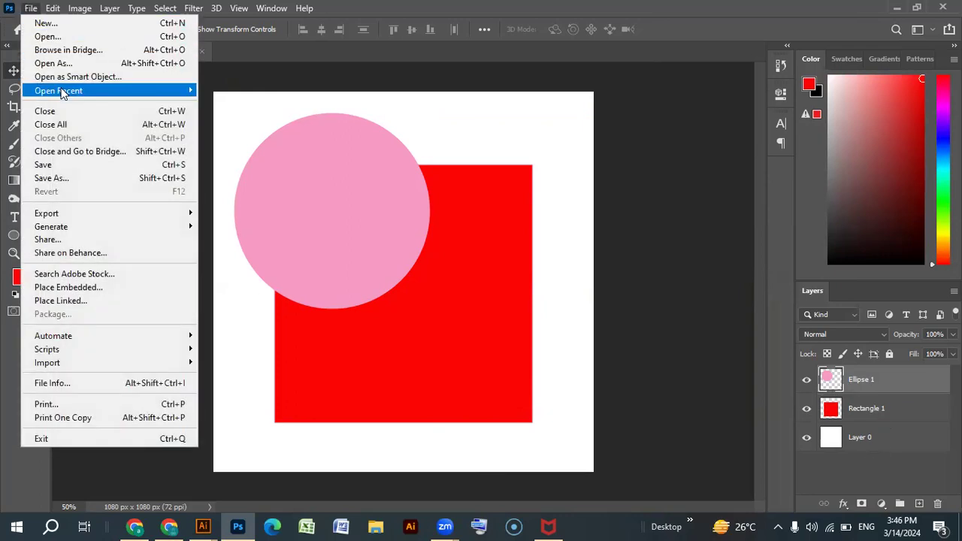
mouse_move(61, 91)
click(220, 91)
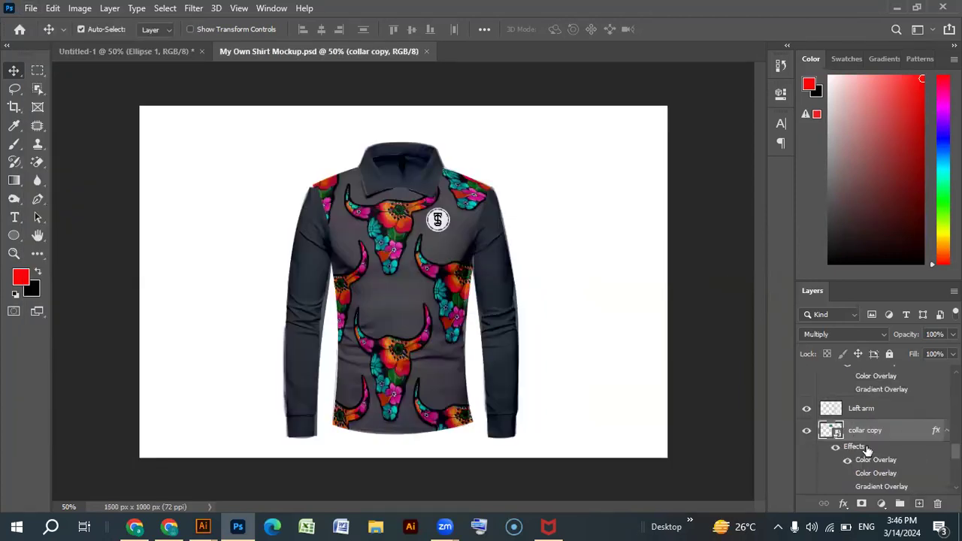
click(441, 221)
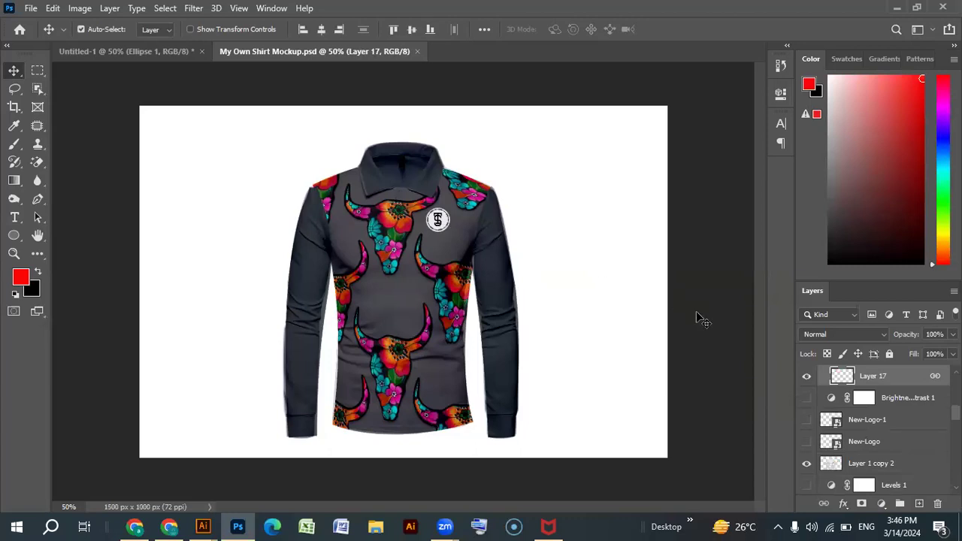
Return to the Untitled-1 document, shift the pink circle slightly past the canvas's left edge, and select the white background and red square in turn
click(164, 53)
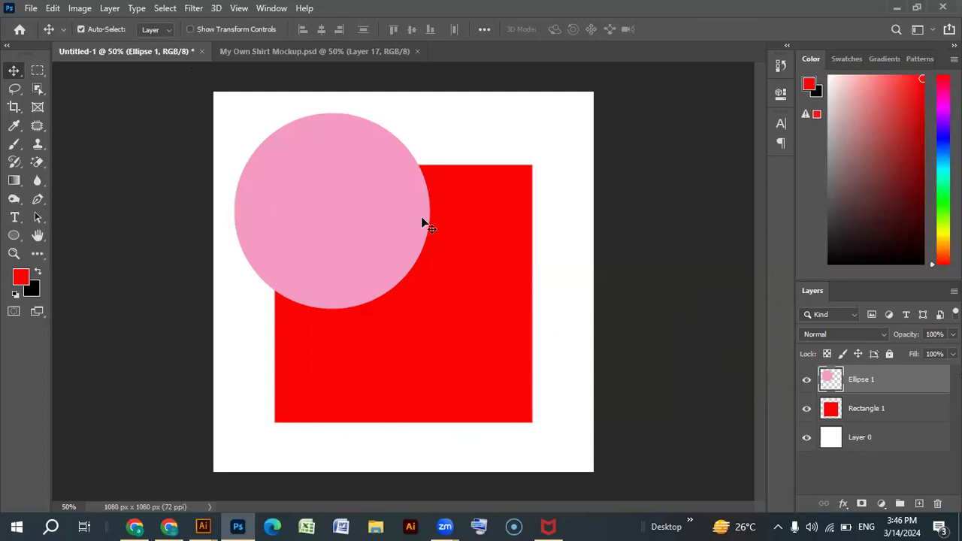
drag(347, 224, 313, 234)
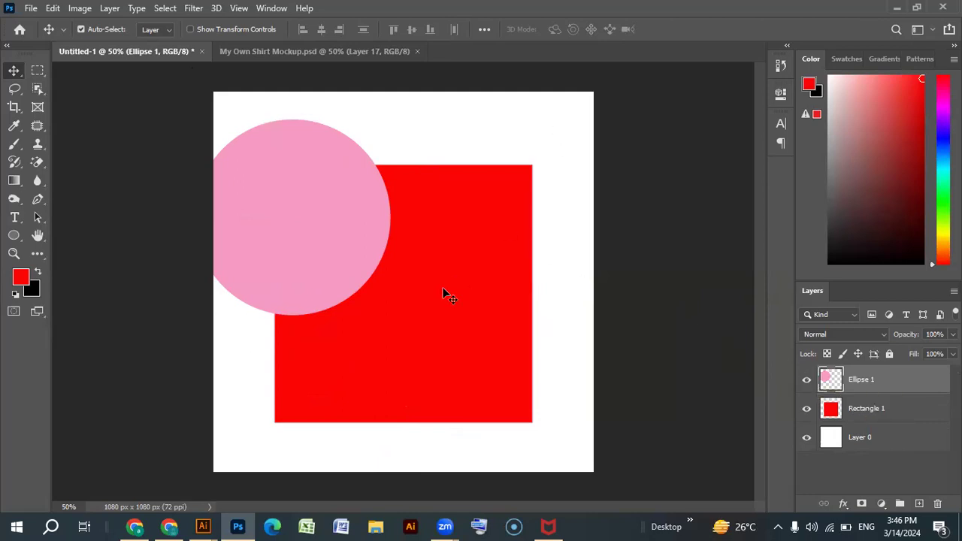
click(571, 293)
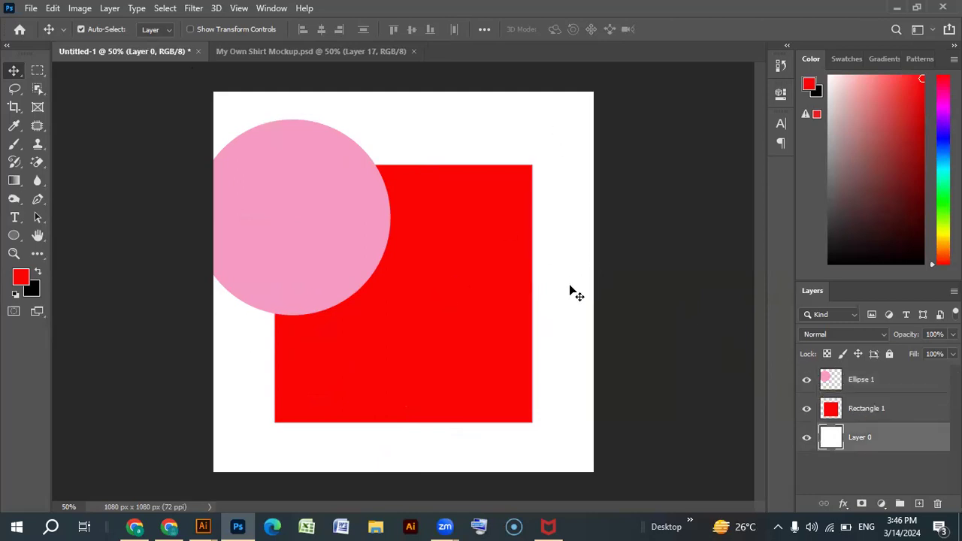
click(410, 233)
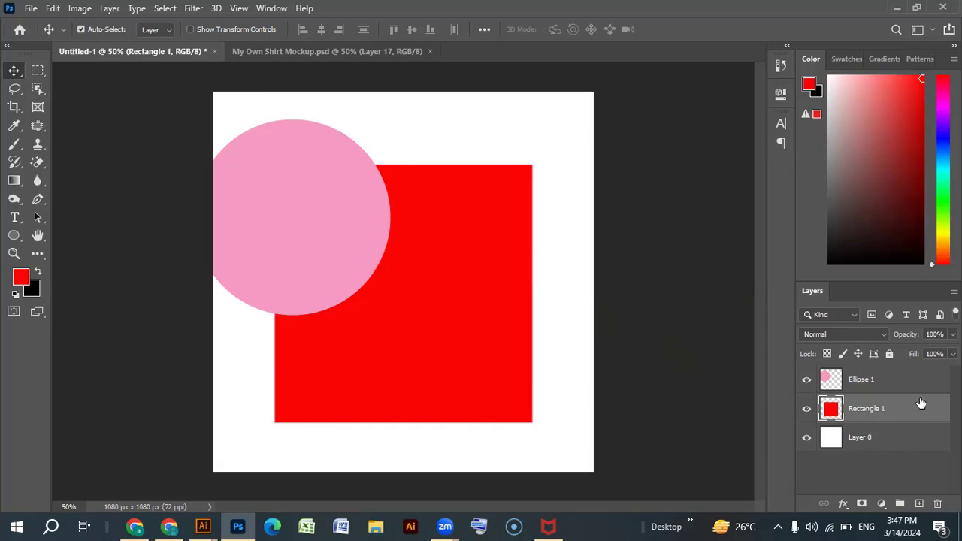
Try stacking Ellipse 1 and then Rectangle 1 beneath Layer 0, and undo both reorderings
drag(887, 378, 883, 456)
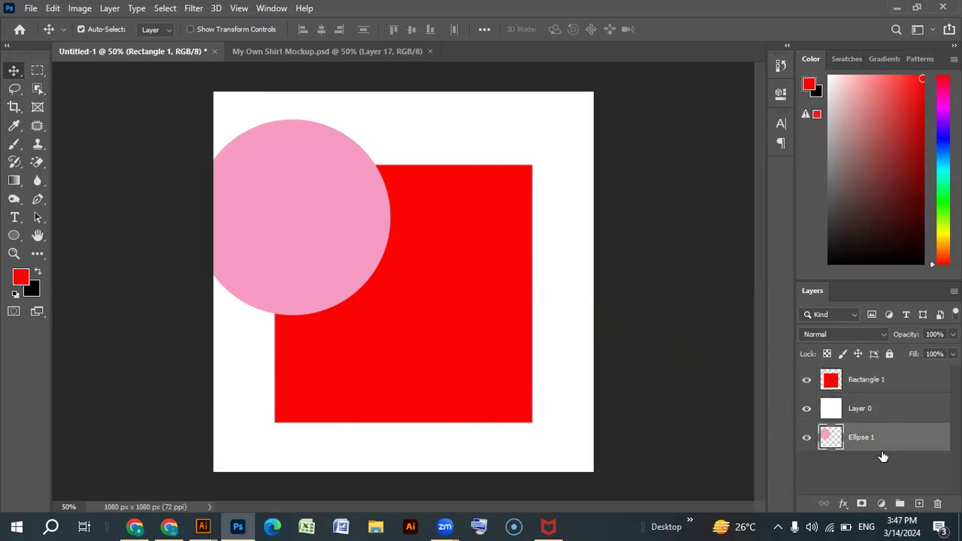
drag(872, 380, 868, 454)
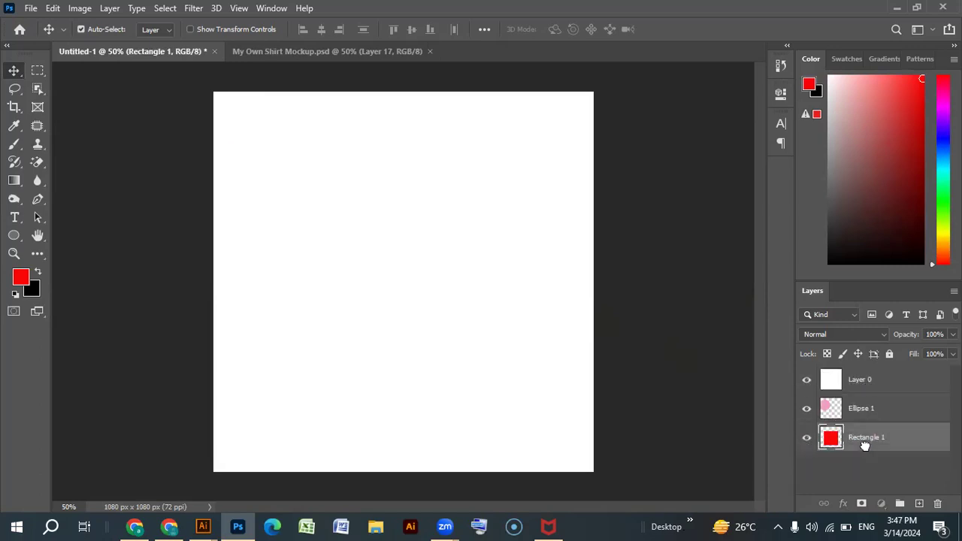
key(ctrl+z)
key(ctrl+z)
Stack Ellipse 1 beneath Rectangle 1, restore it above, and centre the pink circle on the red square
drag(882, 382, 879, 428)
key(ctrl+z)
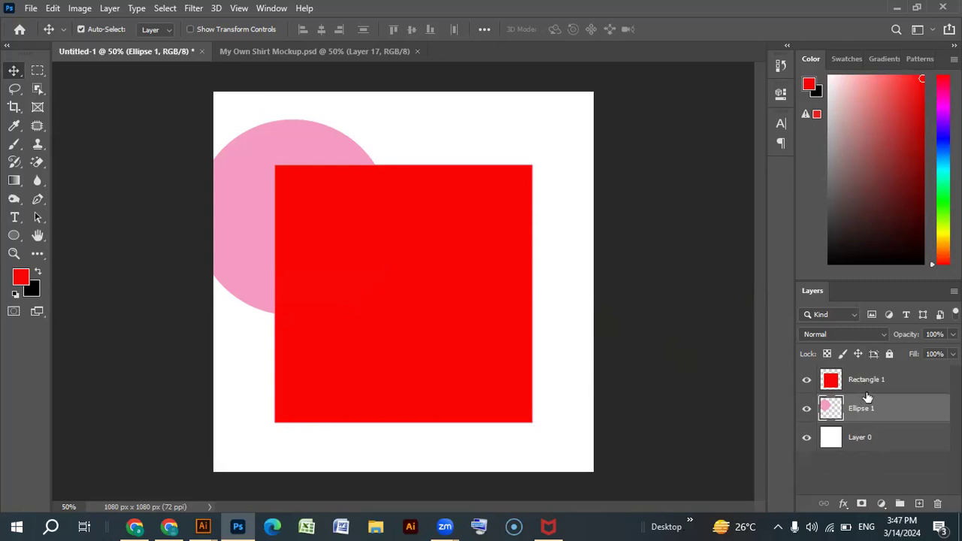
drag(879, 376, 862, 423)
click(872, 380)
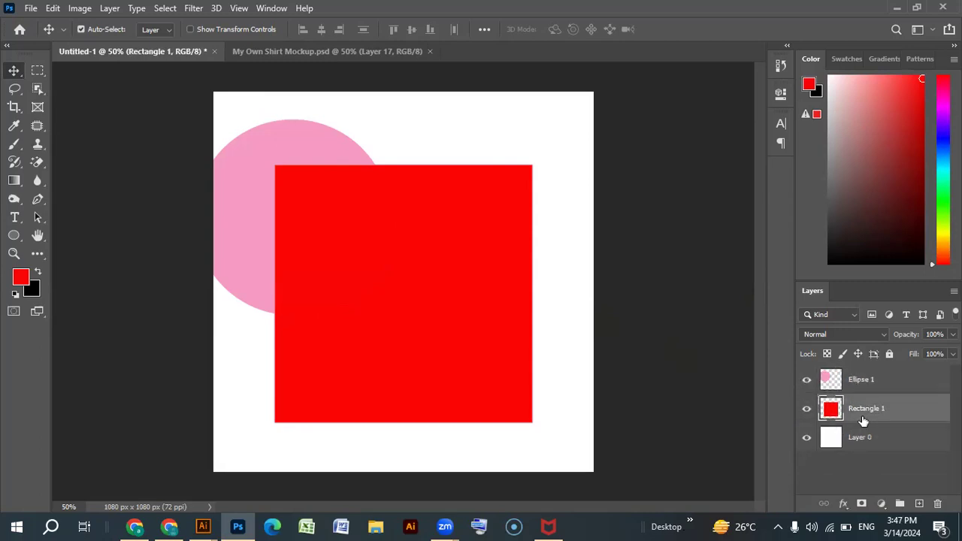
drag(307, 216, 416, 291)
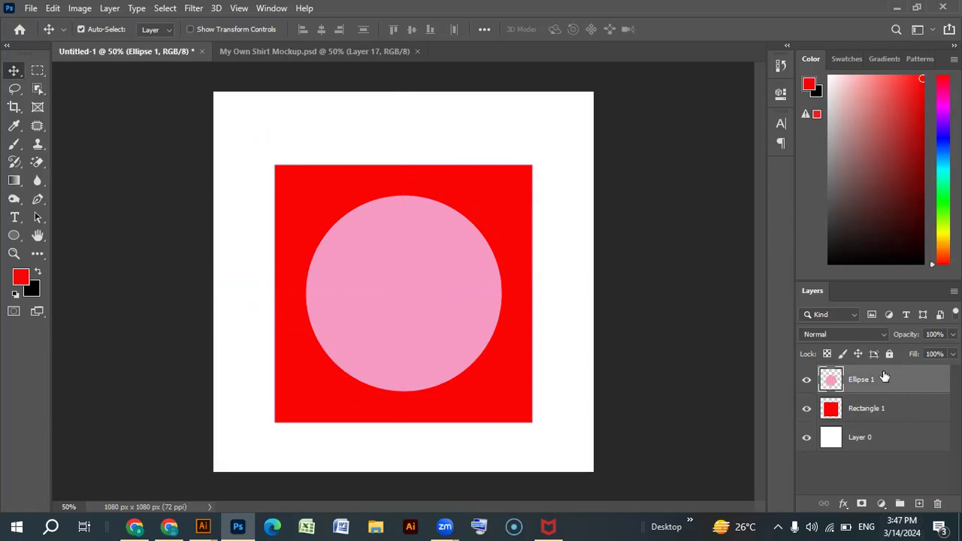
Select the Ellipse 1 and Rectangle 1 layers together and put them in a new group
shift+click(859, 417)
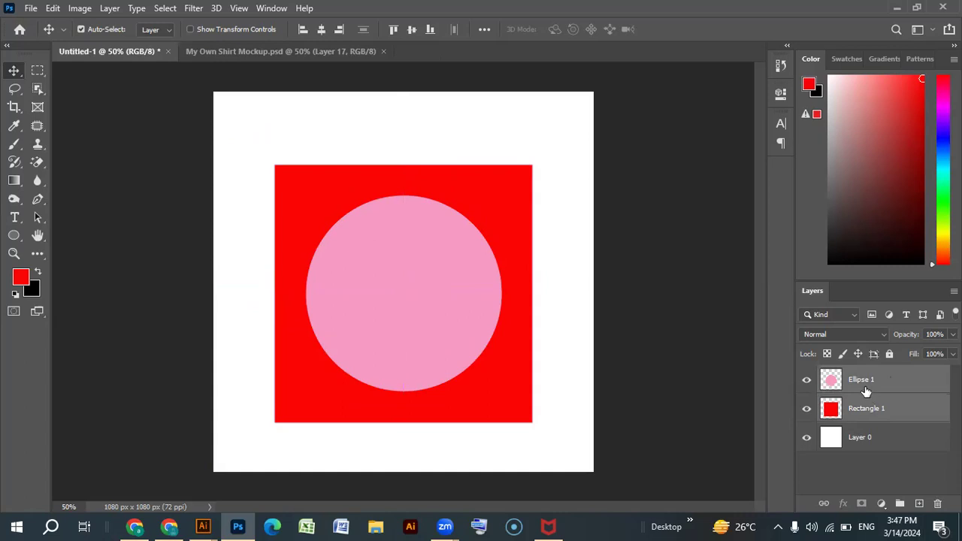
click(866, 391)
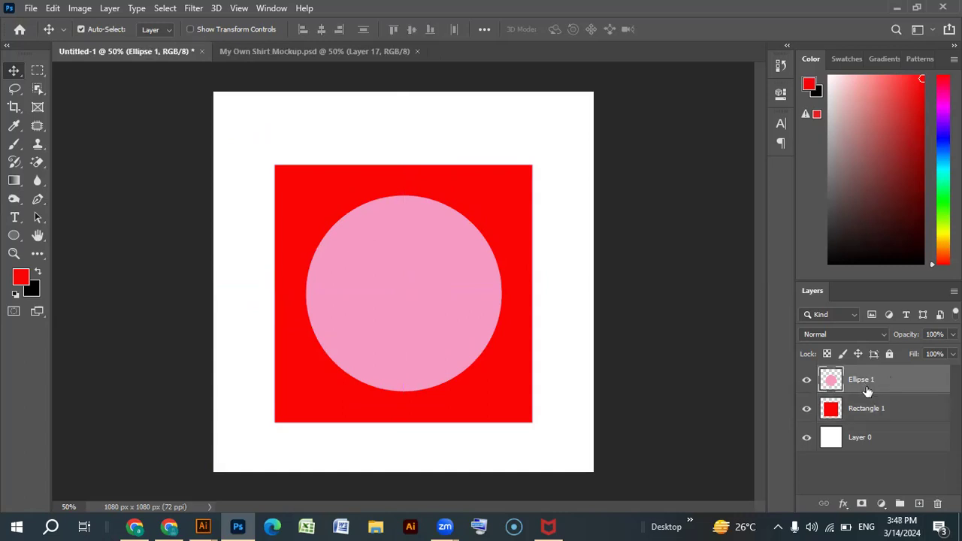
shift+click(863, 408)
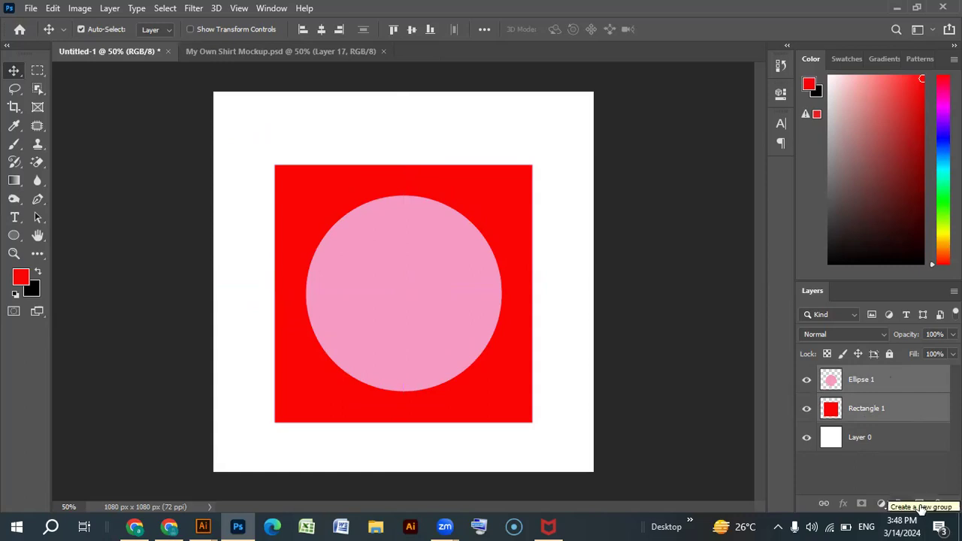
click(919, 508)
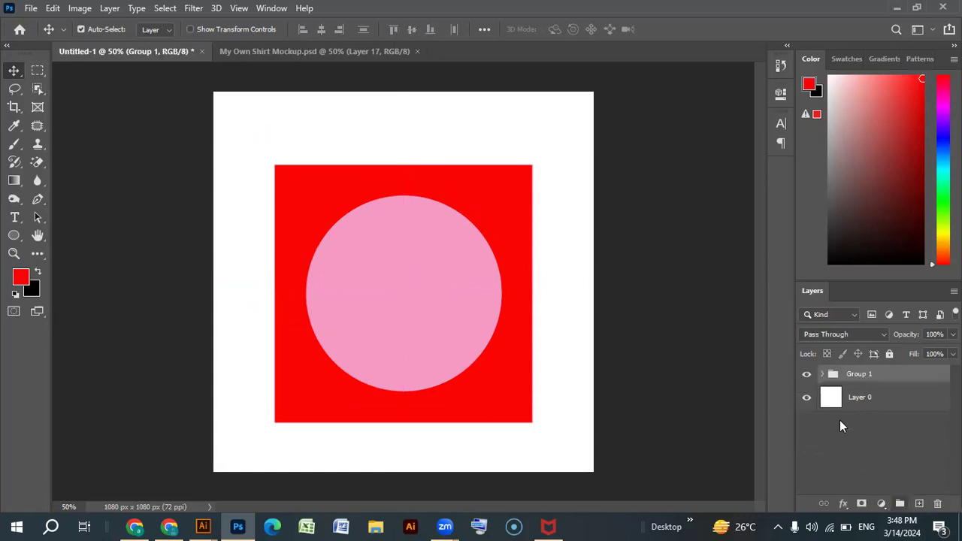
Ungroup the layers of the circle and square group
right_click(830, 373)
right_click(694, 330)
right_click(866, 378)
right_click(866, 378)
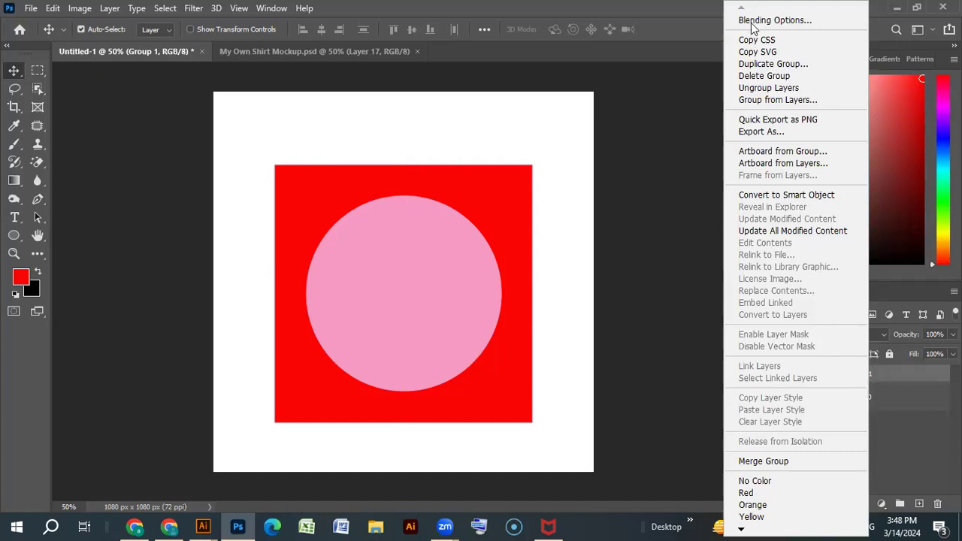
click(765, 89)
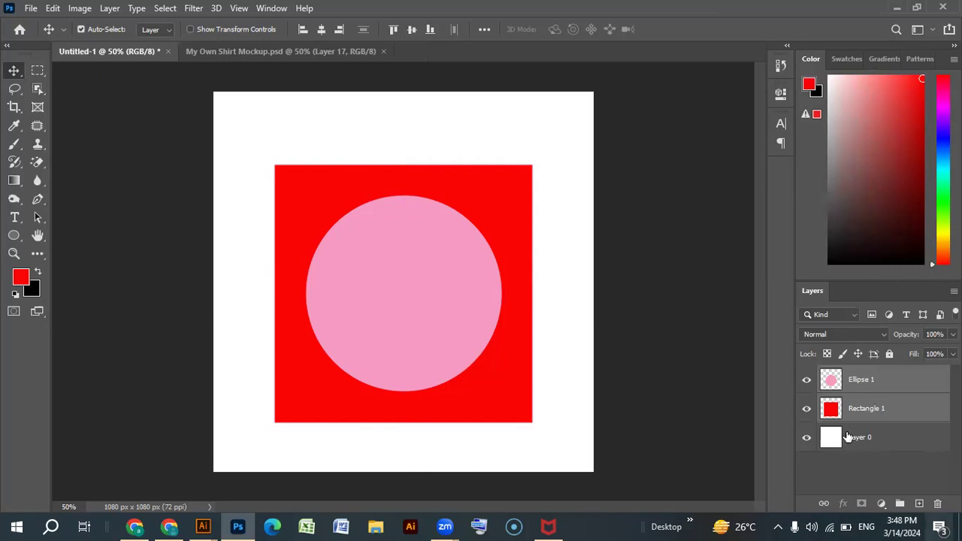
Delete the Ellipse 1 layer and move the red square slightly upward on the canvas
click(864, 382)
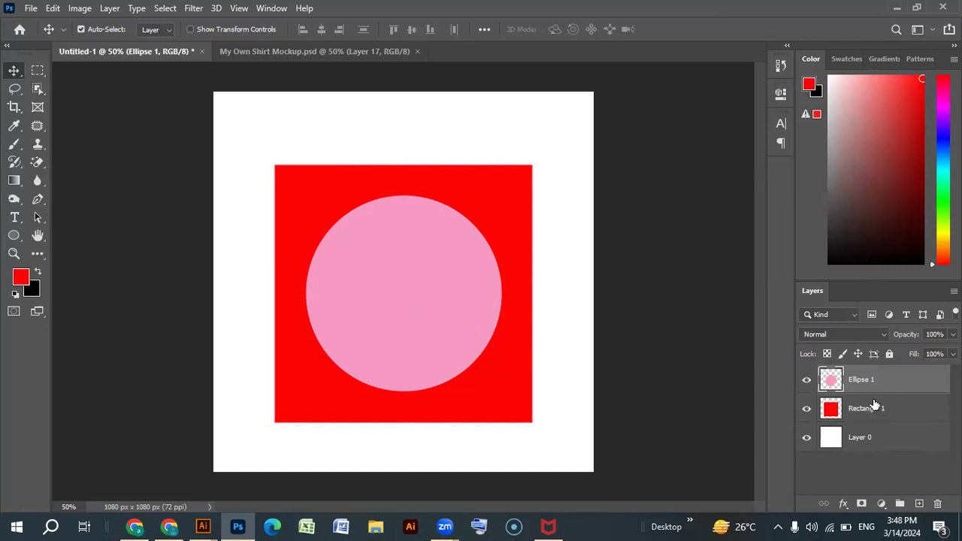
key(Delete)
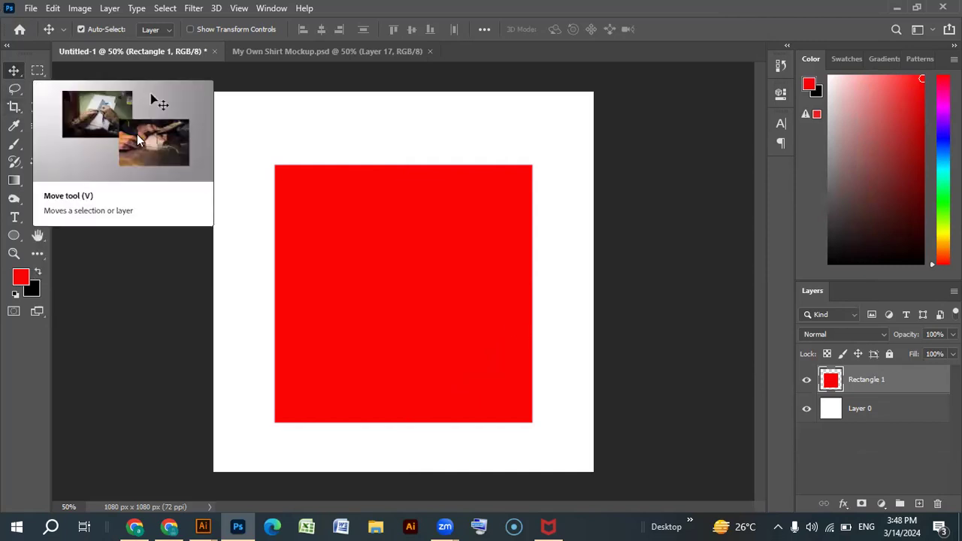
mouse_move(418, 325)
mouse_down()
mouse_move(352, 308)
mouse_move(507, 198)
mouse_move(416, 335)
mouse_move(404, 271)
mouse_move(418, 329)
mouse_up()
drag(395, 360, 395, 339)
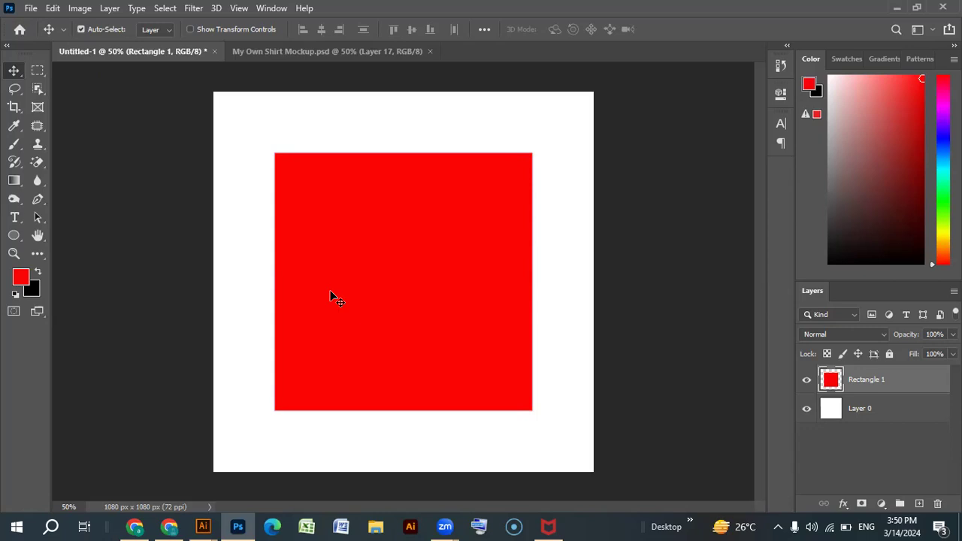
Switch to Illustrator and draw a circle about 3.31 in wide below the business cards with the Ellipse tool
click(203, 526)
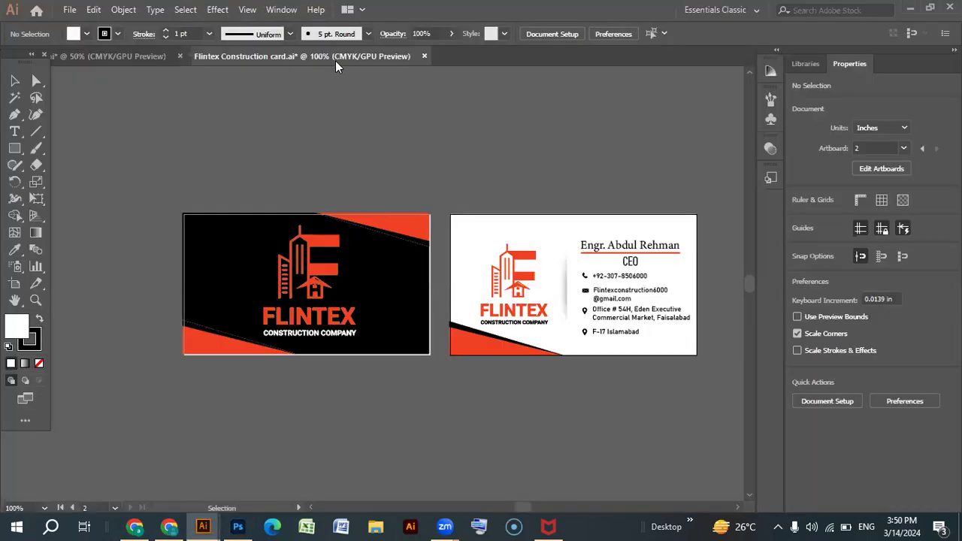
click(16, 151)
scroll(331, 206, down, 5)
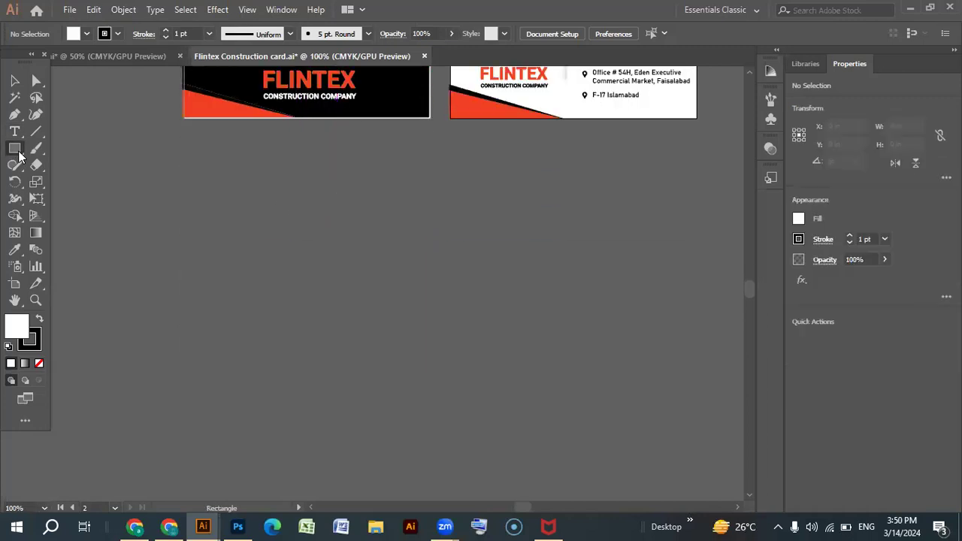
right_click(16, 153)
click(76, 187)
drag(280, 182, 481, 417)
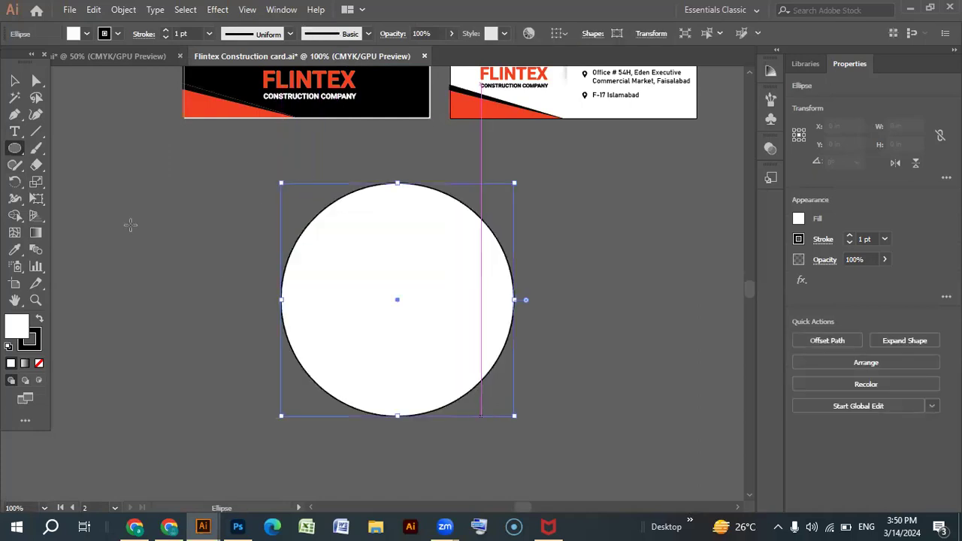
Turn the circle into its upper semicircle by adjusting its pie angle, and fill it with red
click(14, 81)
drag(526, 304, 289, 304)
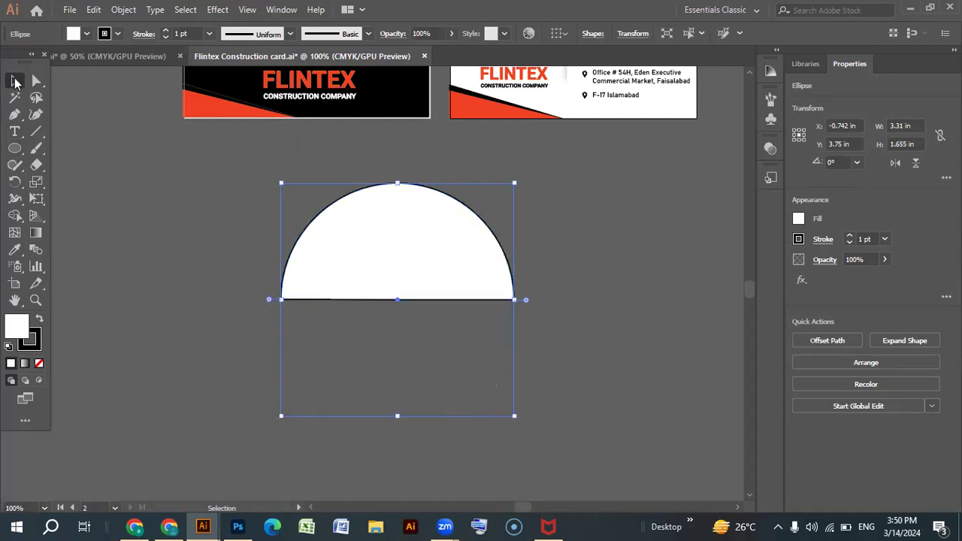
click(87, 34)
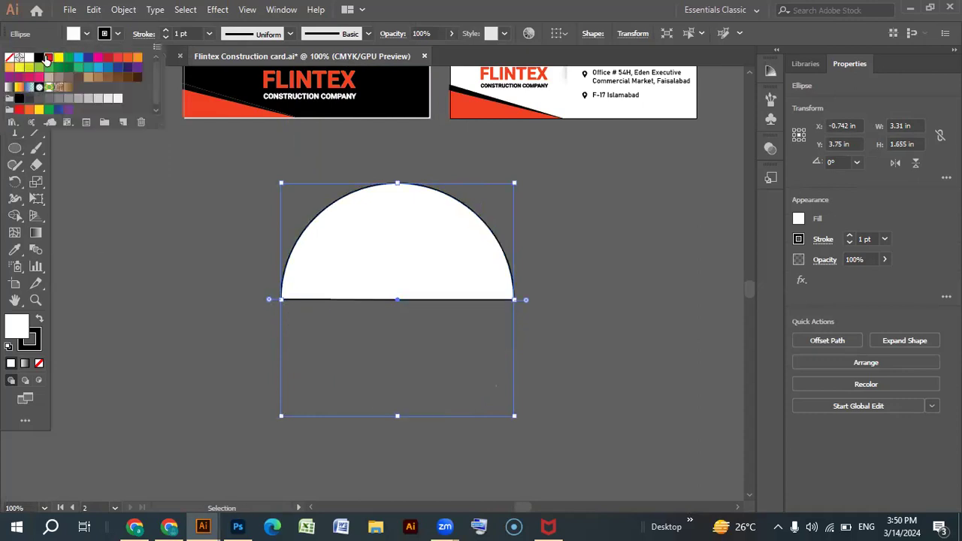
click(48, 58)
click(163, 184)
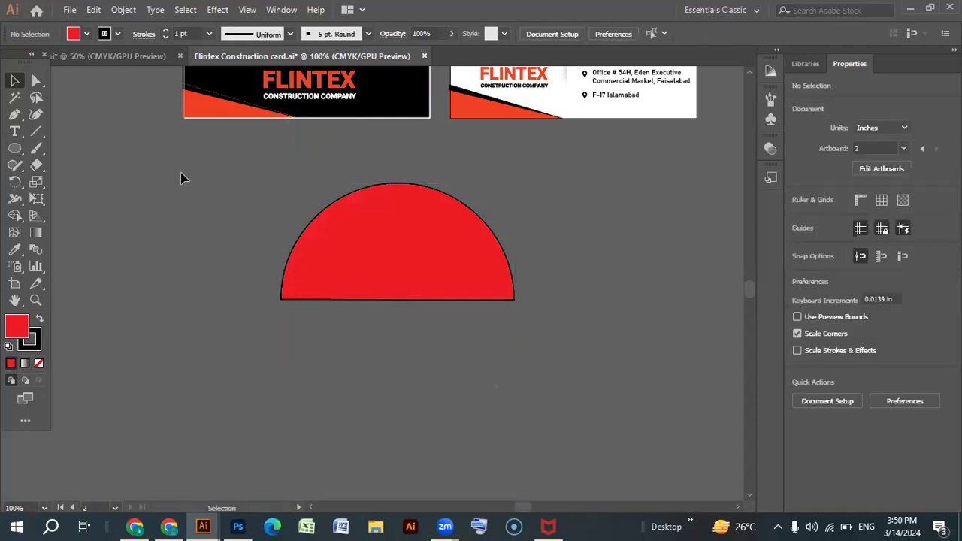
Copy the red semicircle, switch to Photoshop, and hide the Rectangle 1 layer
click(496, 392)
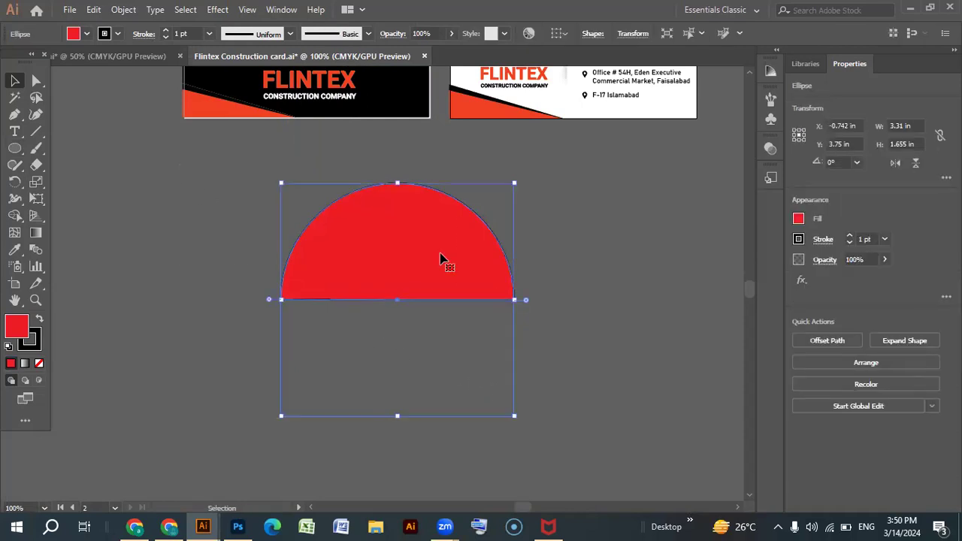
click(236, 527)
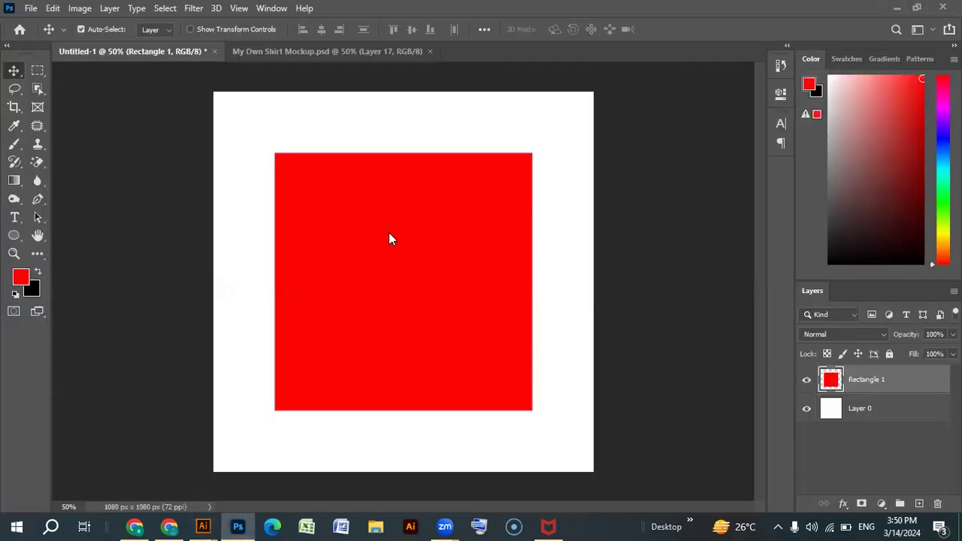
click(805, 383)
Paste the copied semicircle into the Untitled-1 document as a Smart Object
key(ctrl+v)
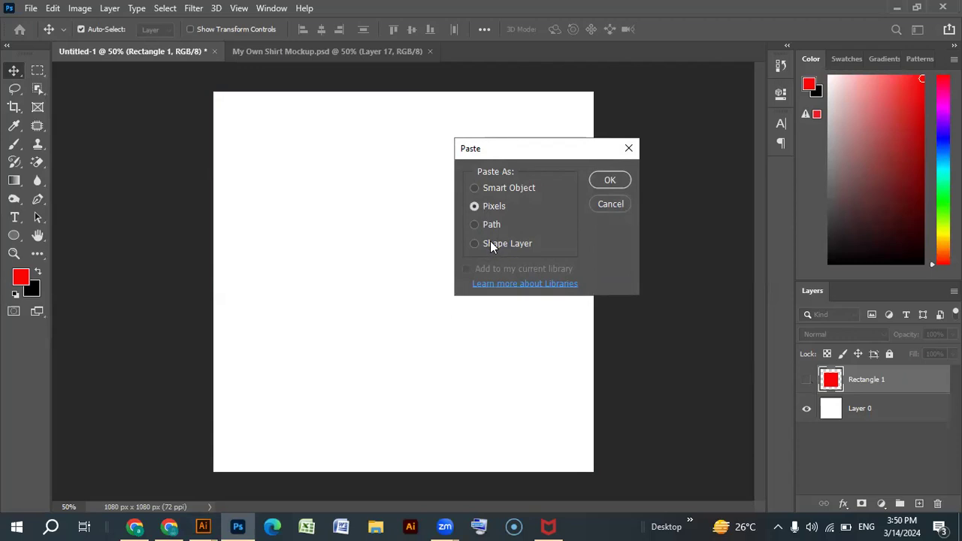
click(473, 188)
click(466, 269)
click(609, 179)
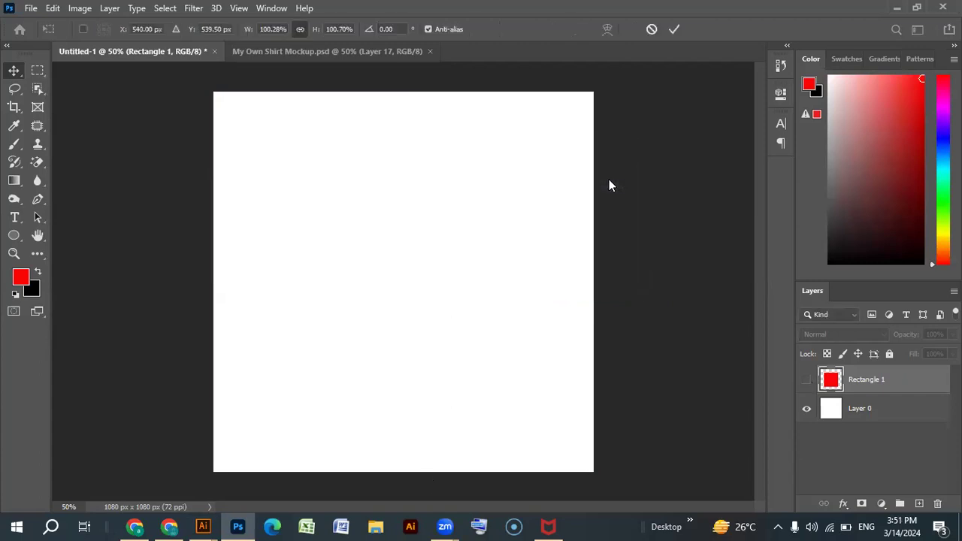
Scale the pasted semicircle to about 243%, commit the placement, and move it near the centre of the canvas
drag(446, 260, 570, 197)
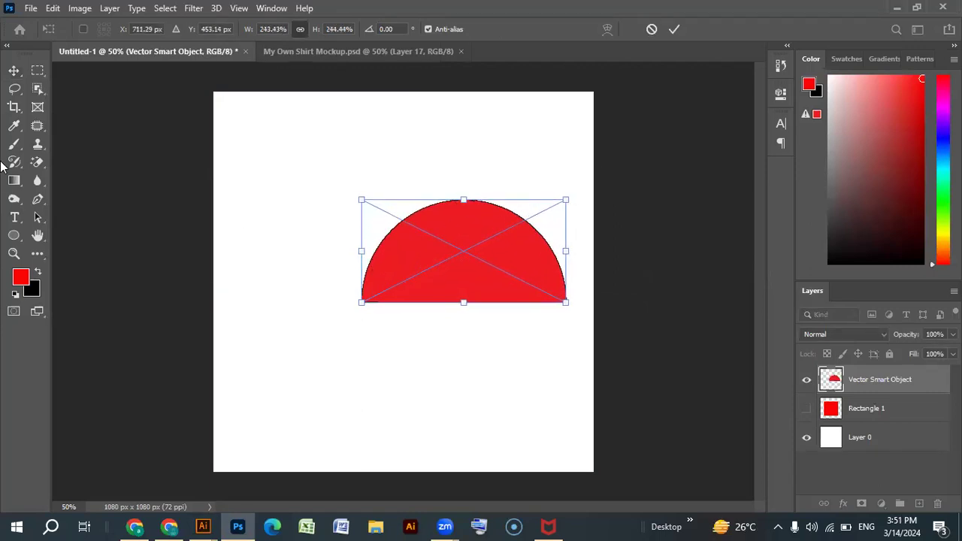
click(15, 70)
mouse_move(489, 267)
mouse_down()
mouse_move(401, 328)
mouse_move(474, 251)
mouse_move(494, 260)
mouse_up()
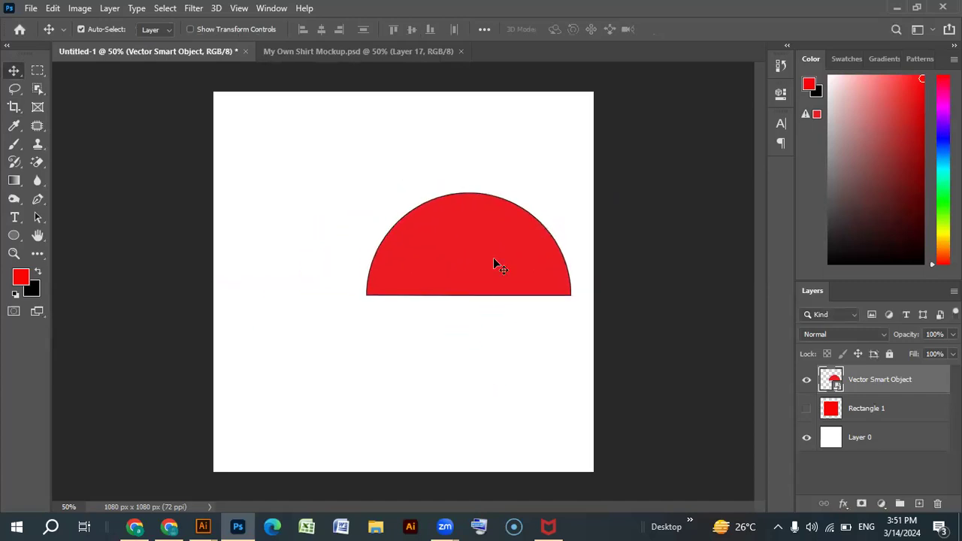
drag(471, 275, 463, 311)
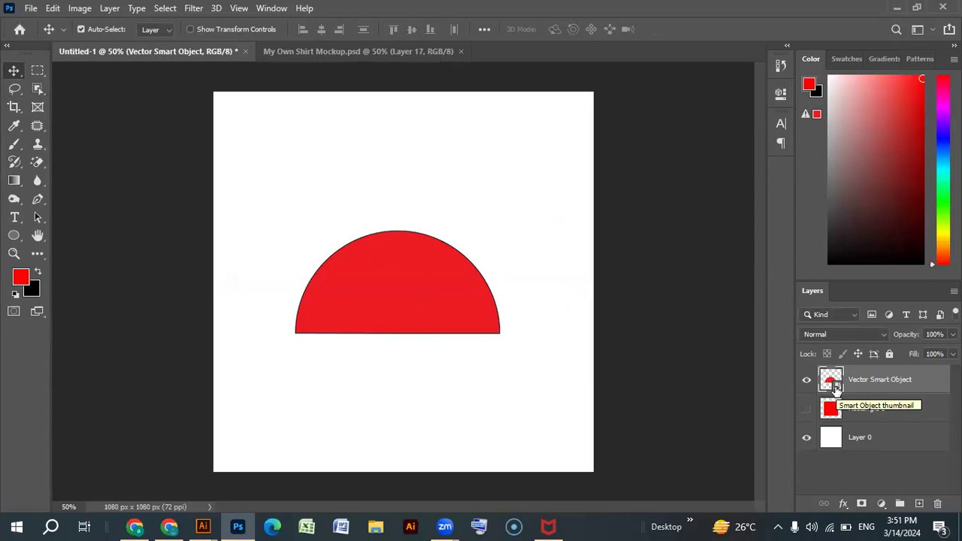
Delete the Vector Smart Object layer, show the Rectangle 1 layer again, and nudge the red rectangle slightly downward
key(Delete)
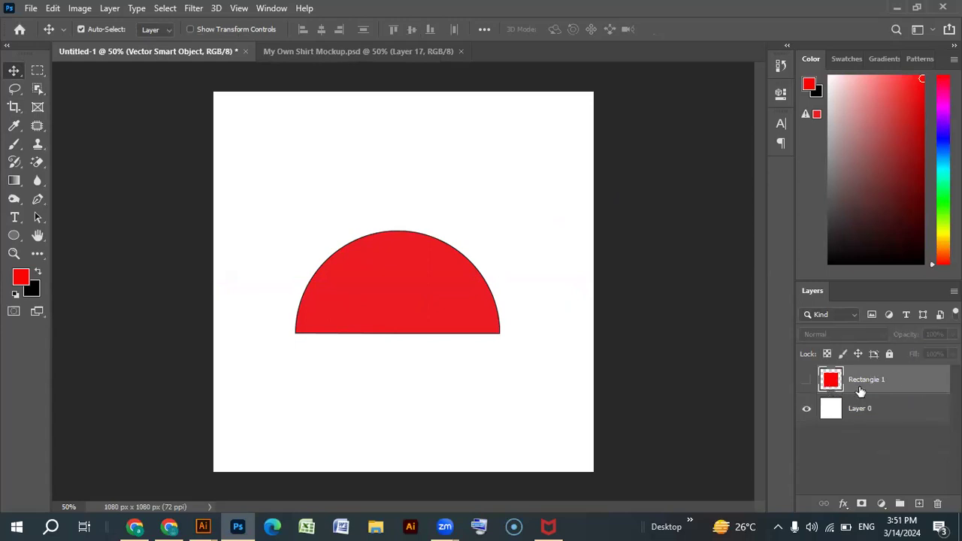
click(808, 381)
click(808, 381)
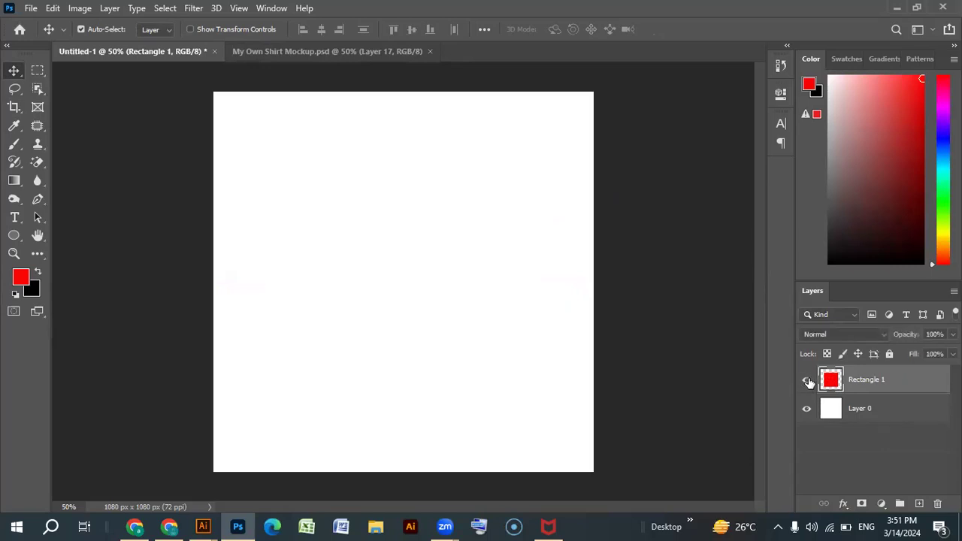
click(807, 382)
drag(384, 243, 385, 252)
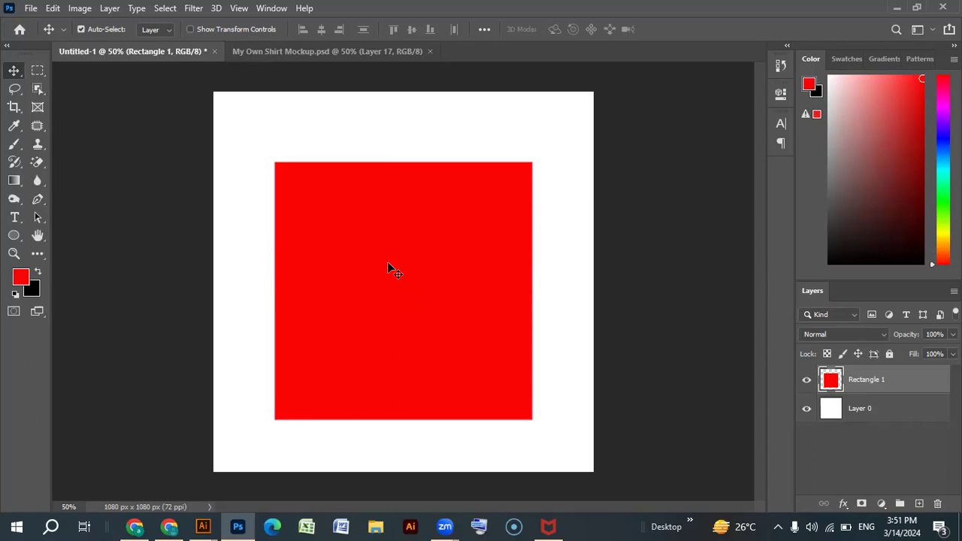
Try rotating the red rectangle by -90° and scaling it to 97.68% with Free Transform, and undo both changes
key(ctrl)
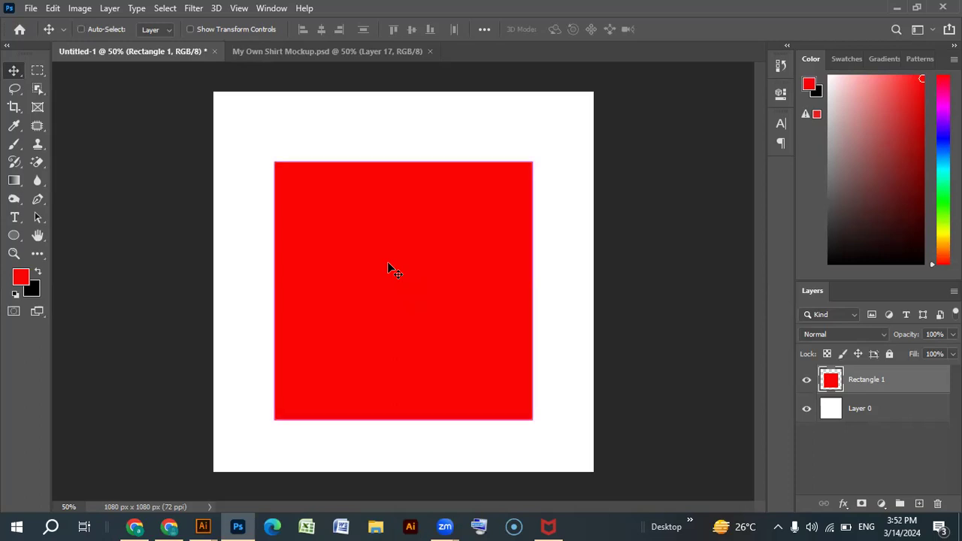
key(ctrl+t)
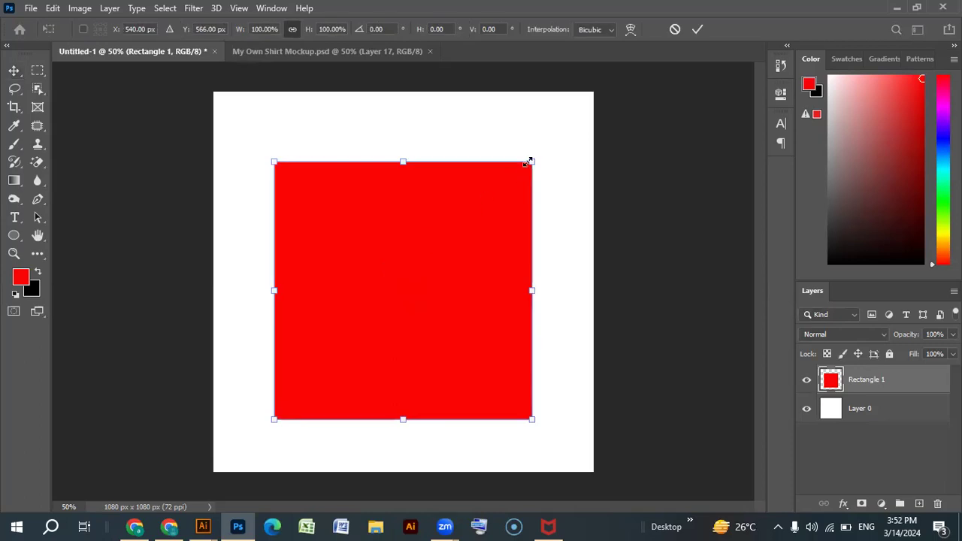
drag(541, 151, 327, 213)
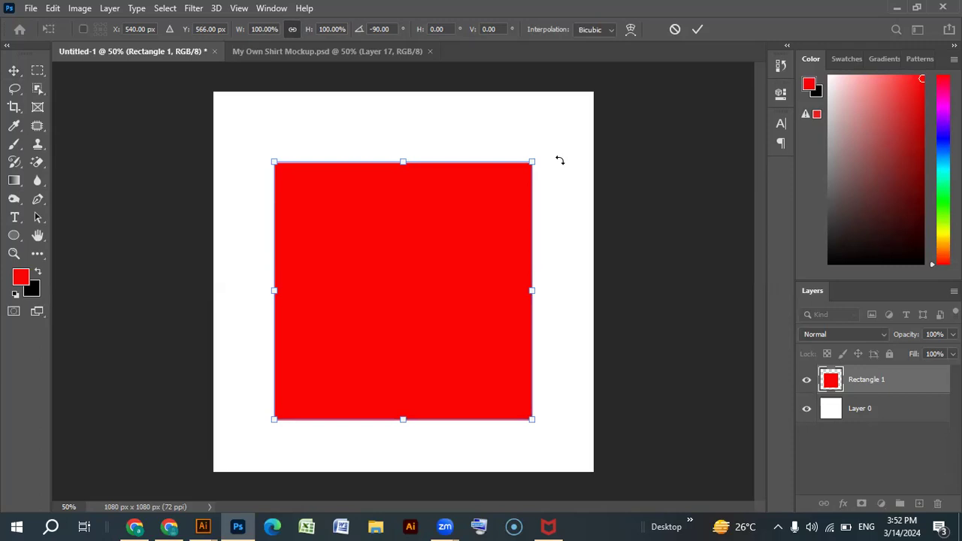
drag(533, 162, 591, 235)
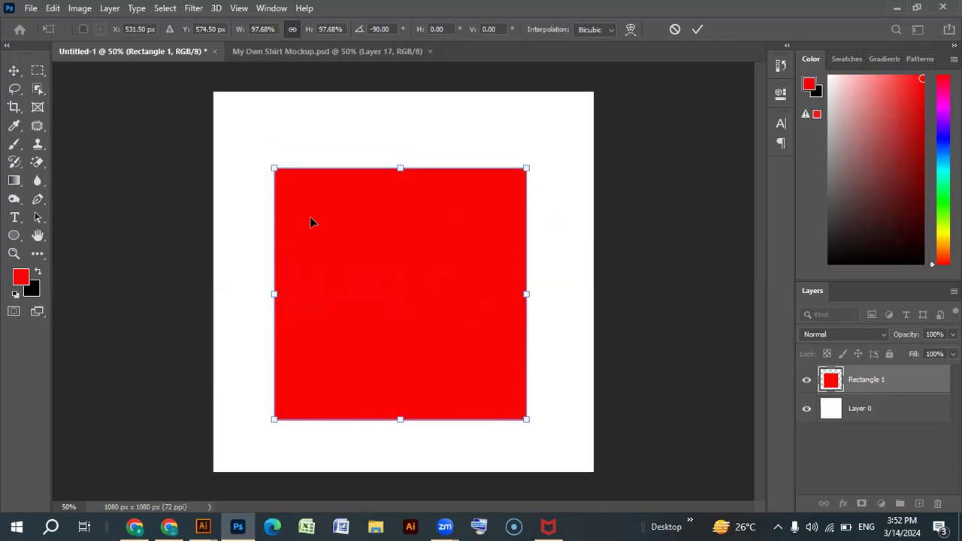
right_click(438, 191)
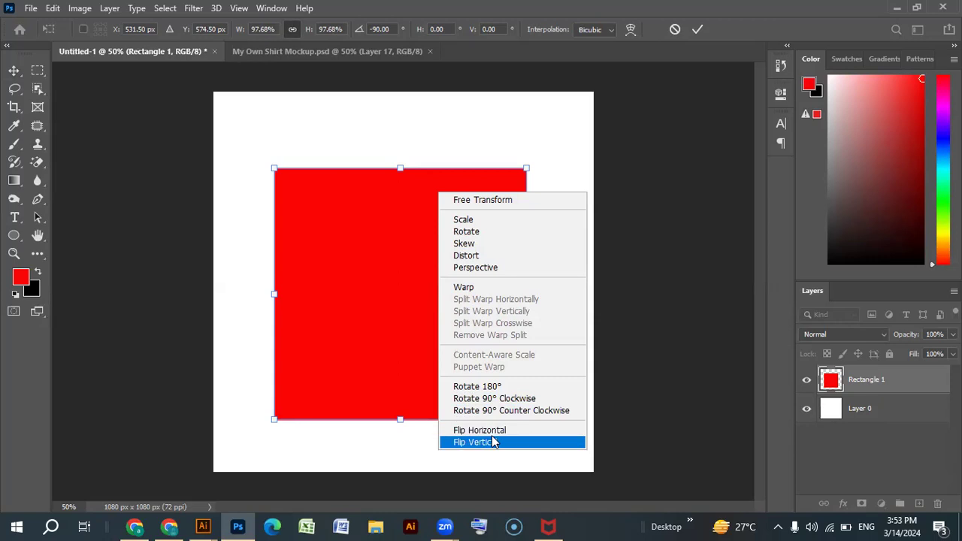
click(241, 300)
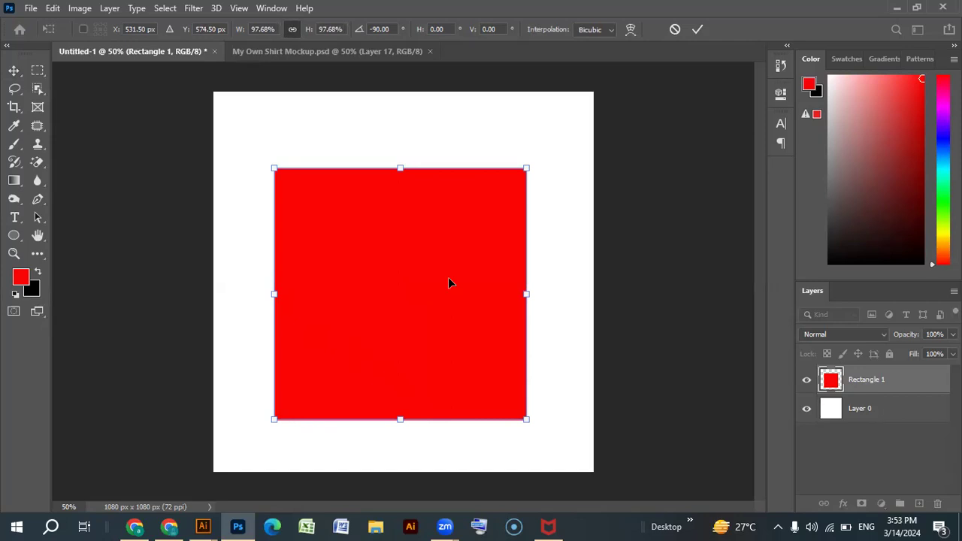
key(ctrl+z)
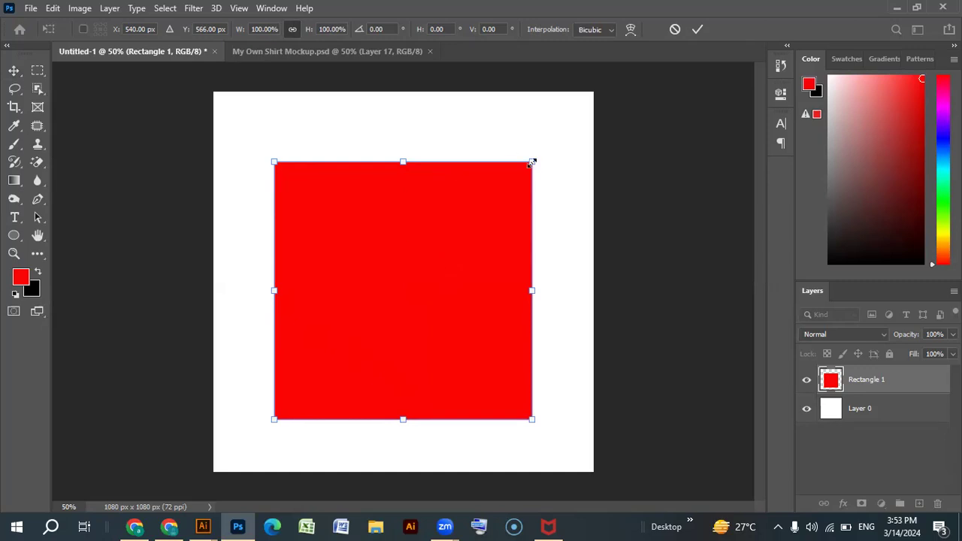
Scale the red rectangle to about 89.10%, commit the transform, and move it to the horizontal centre of the canvas
right_click(432, 191)
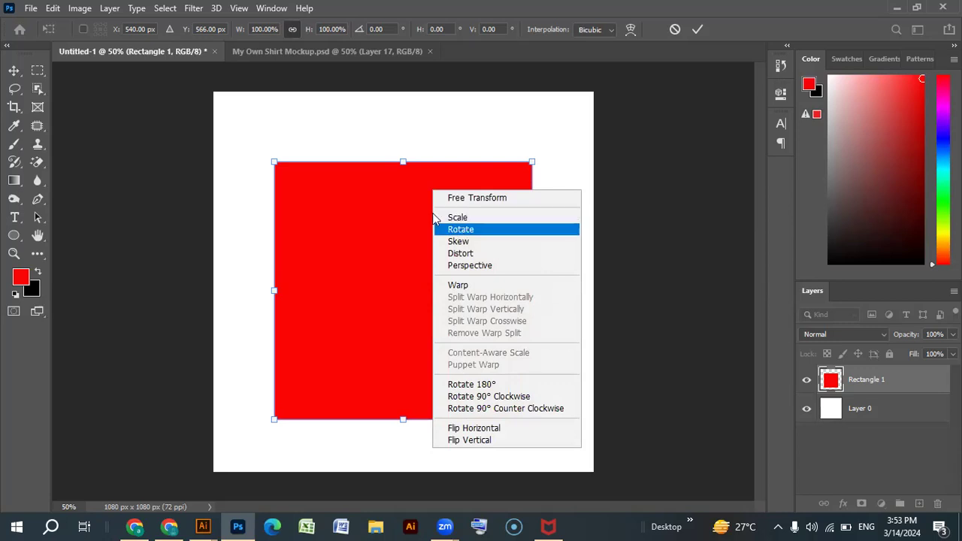
click(337, 129)
drag(532, 161, 447, 168)
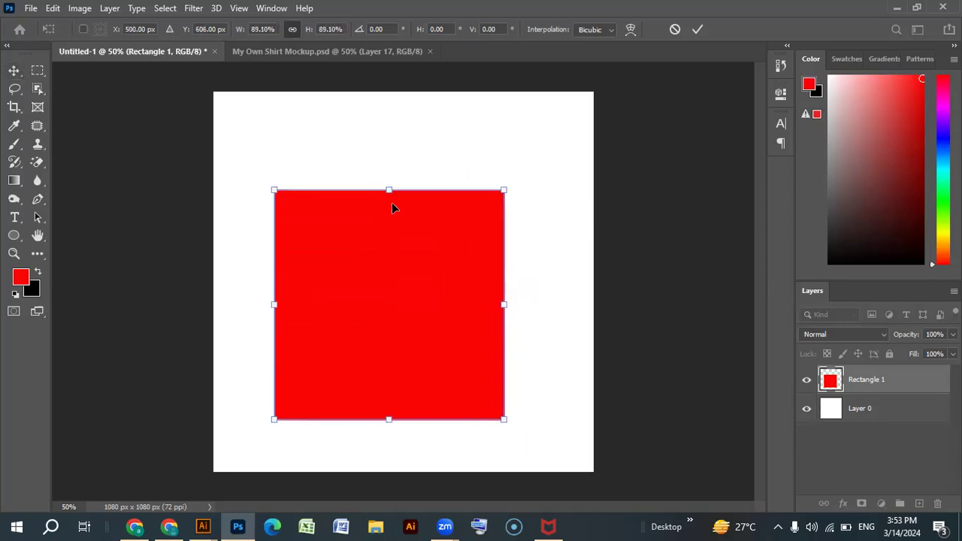
click(13, 71)
mouse_move(400, 284)
mouse_down()
mouse_move(415, 285)
mouse_move(402, 296)
mouse_up()
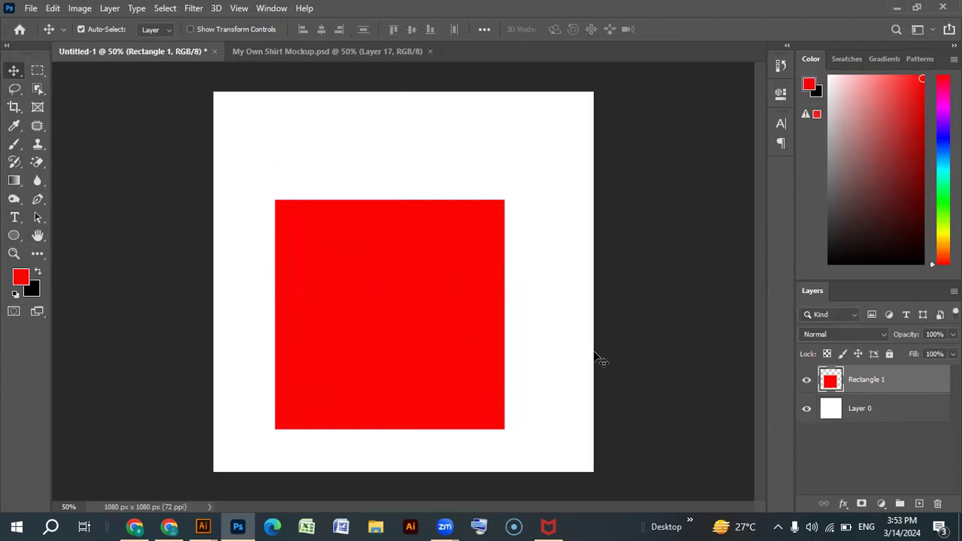
drag(402, 340, 415, 325)
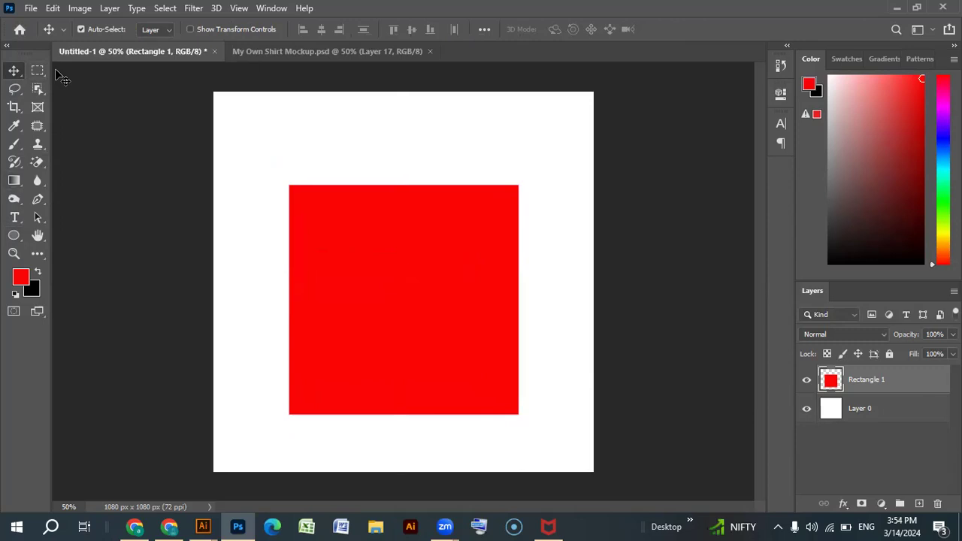
Delete the Rectangle 1 layer with the red rectangle
drag(43, 74, 98, 74)
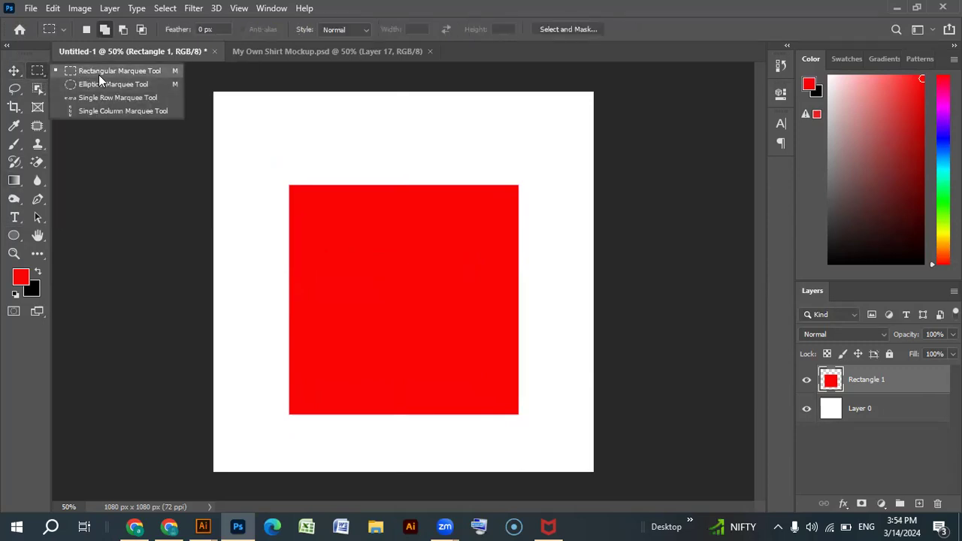
click(14, 70)
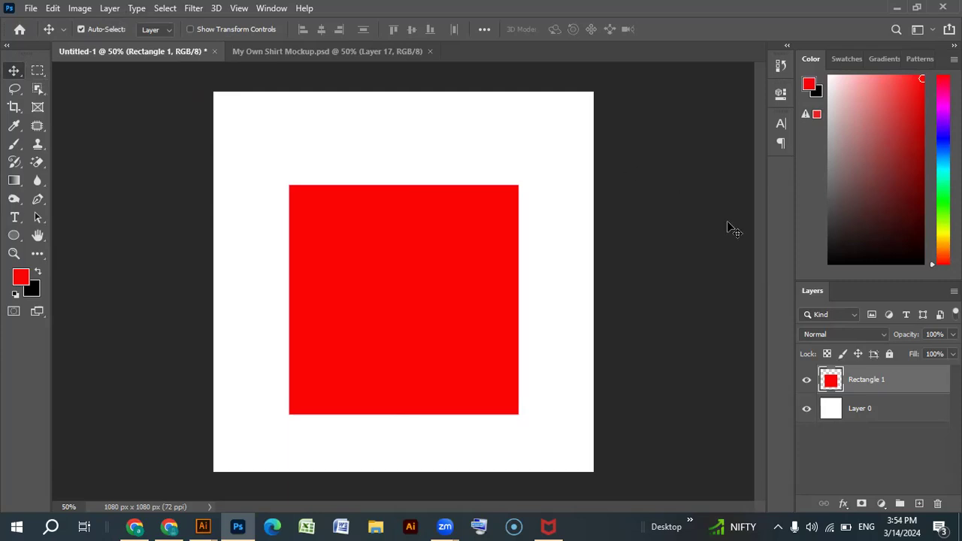
key(Delete)
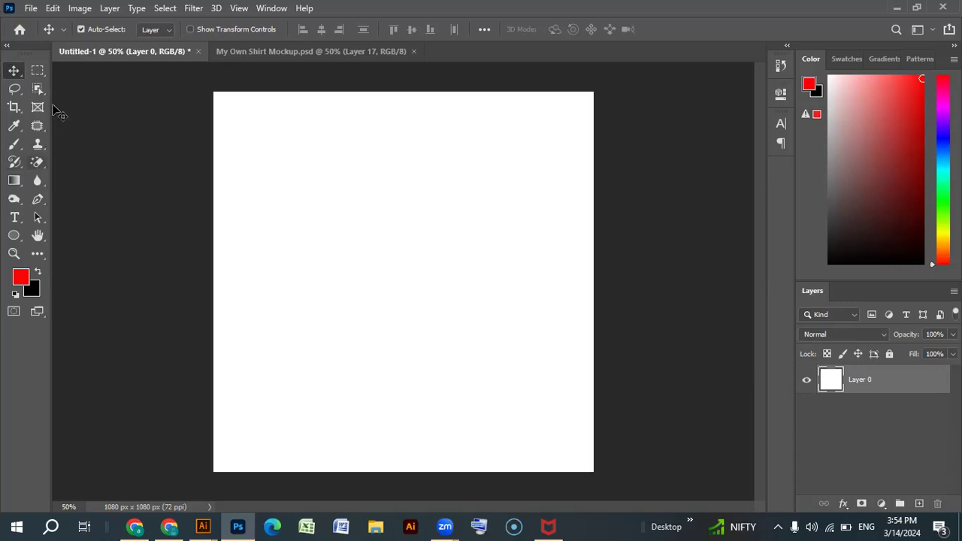
click(44, 73)
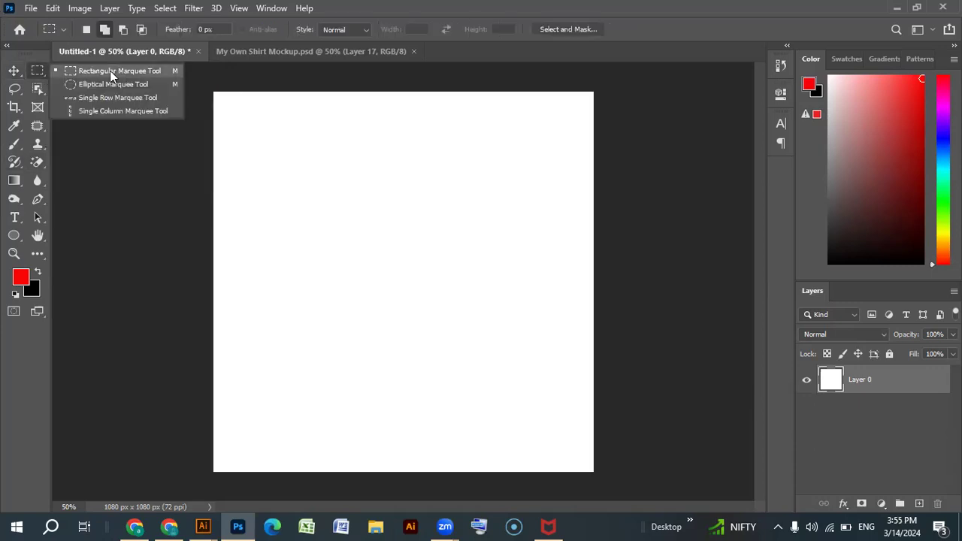
click(23, 94)
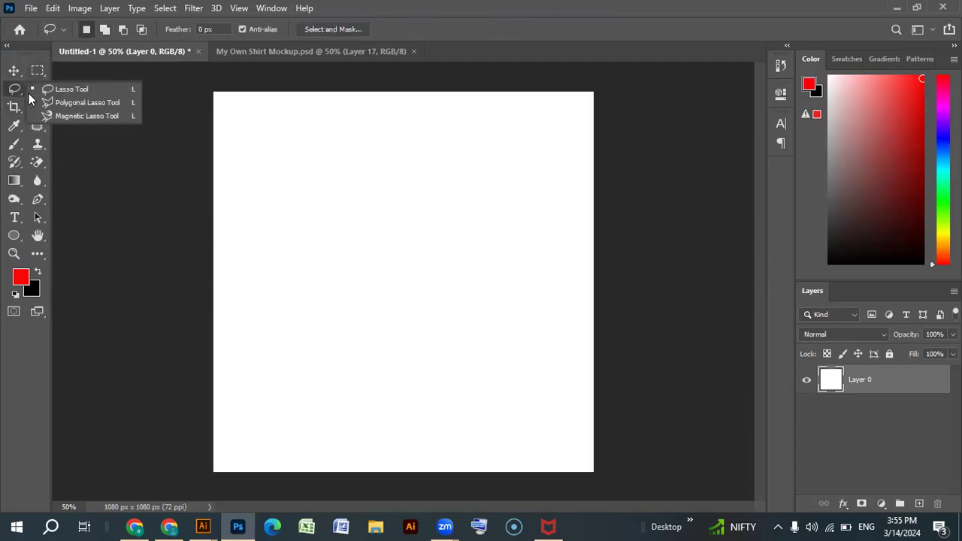
key(v)
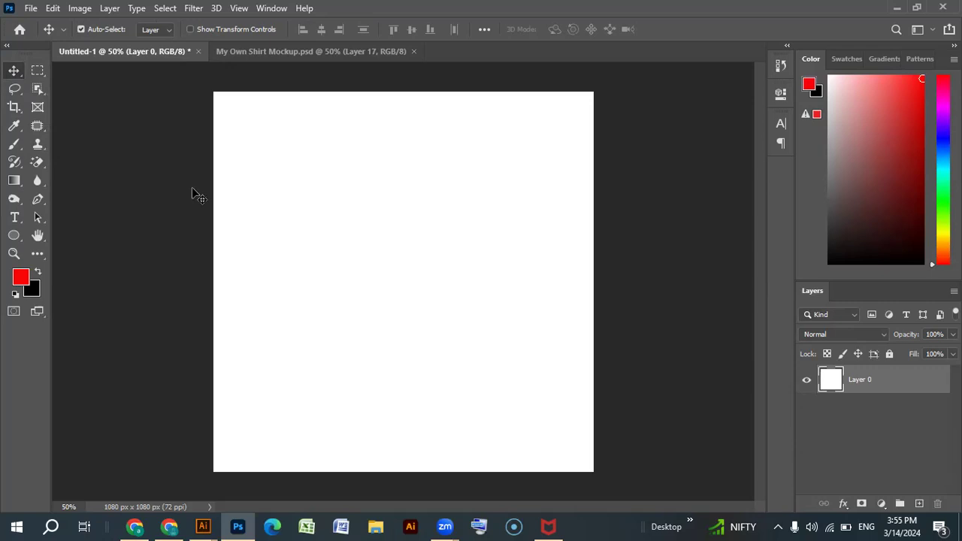
Draw a red rectangle shape about 732 px by 726 px near the centre of the canvas
click(15, 236)
right_click(16, 237)
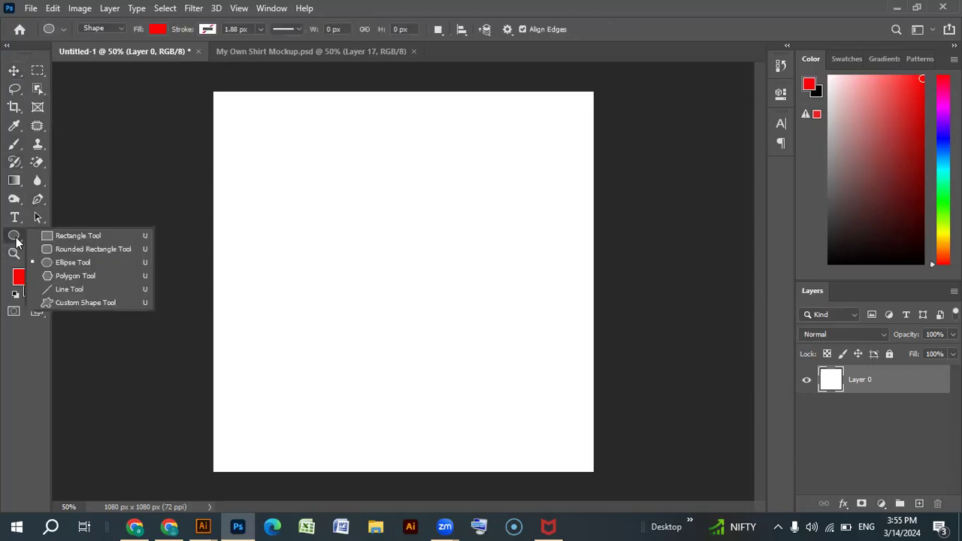
click(61, 241)
drag(265, 166, 524, 422)
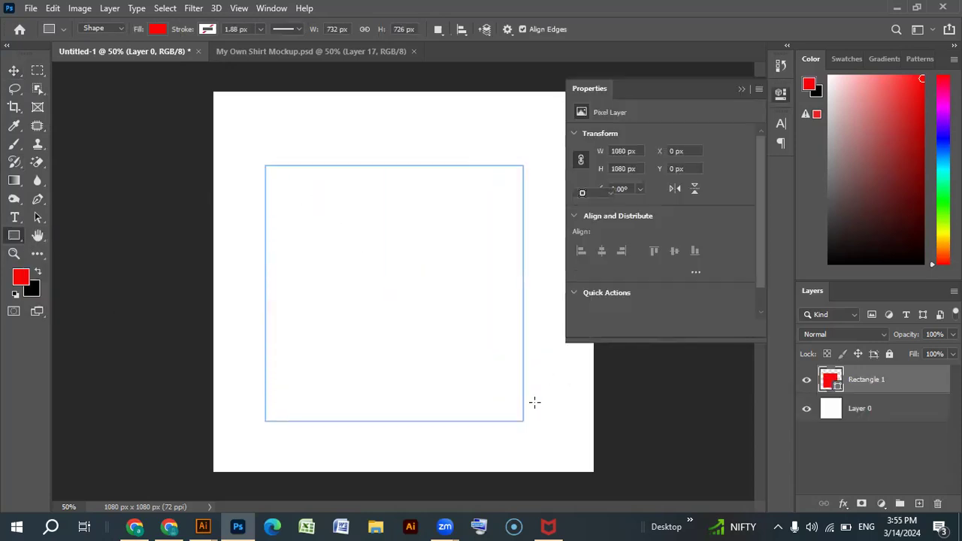
click(741, 90)
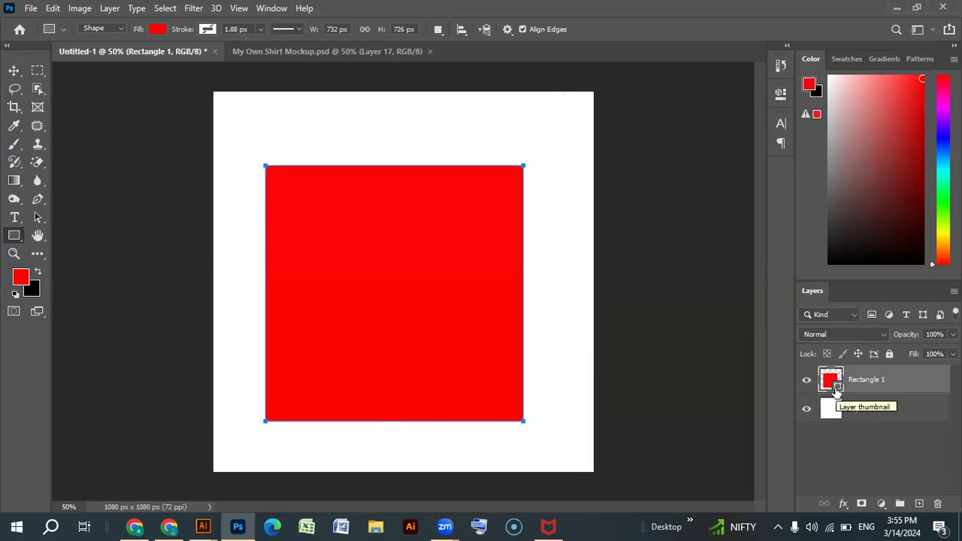
Marquee-select a wide rectangular area inside the upper half of the red rectangle and move it with the Move tool to the canvas's horizontal centre
click(36, 71)
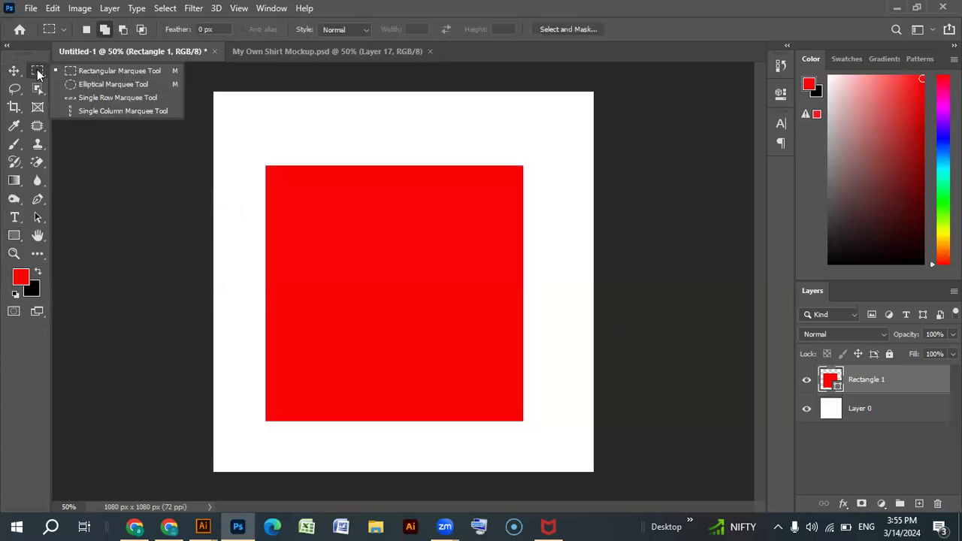
click(92, 70)
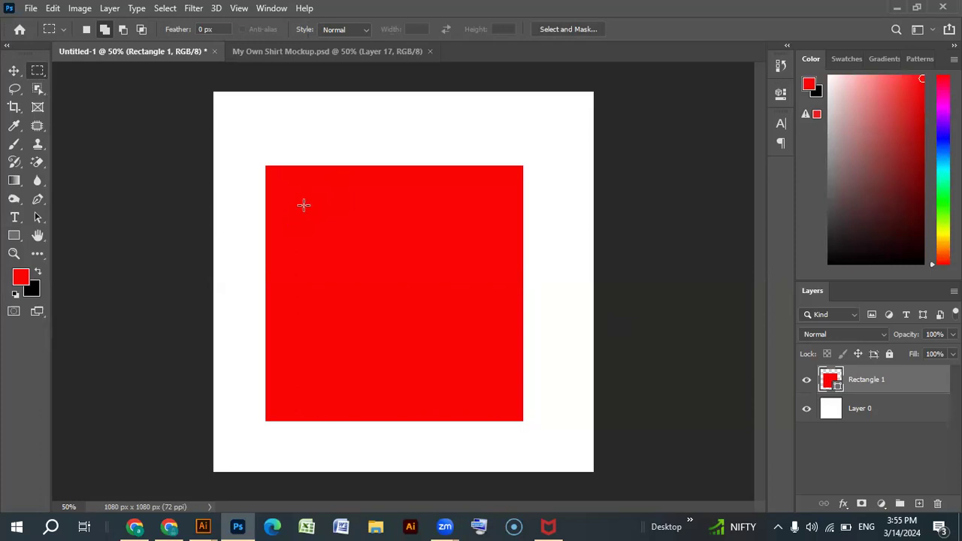
drag(290, 211, 498, 316)
click(497, 317)
click(14, 70)
drag(455, 257, 313, 206)
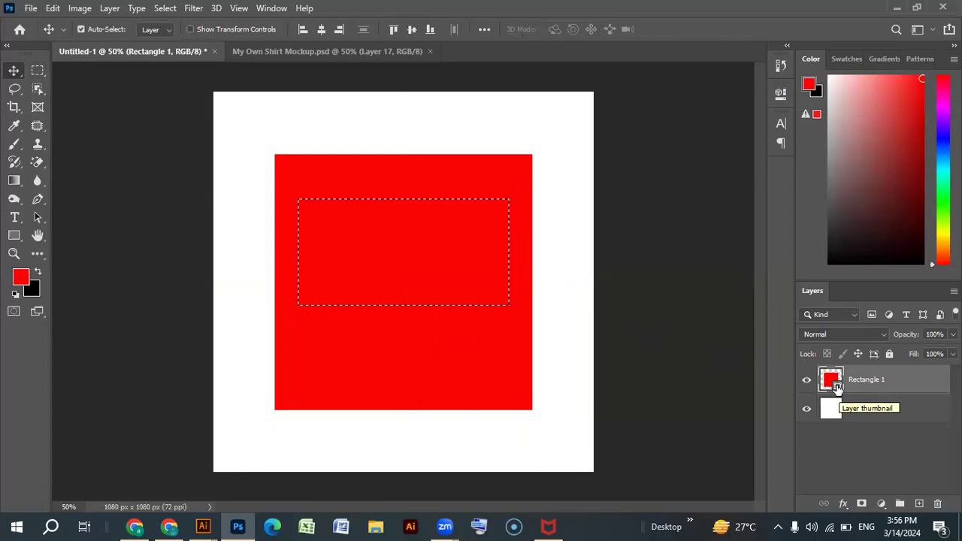
Rasterize the Rectangle 1 layer and undo the rasterization
right_click(864, 379)
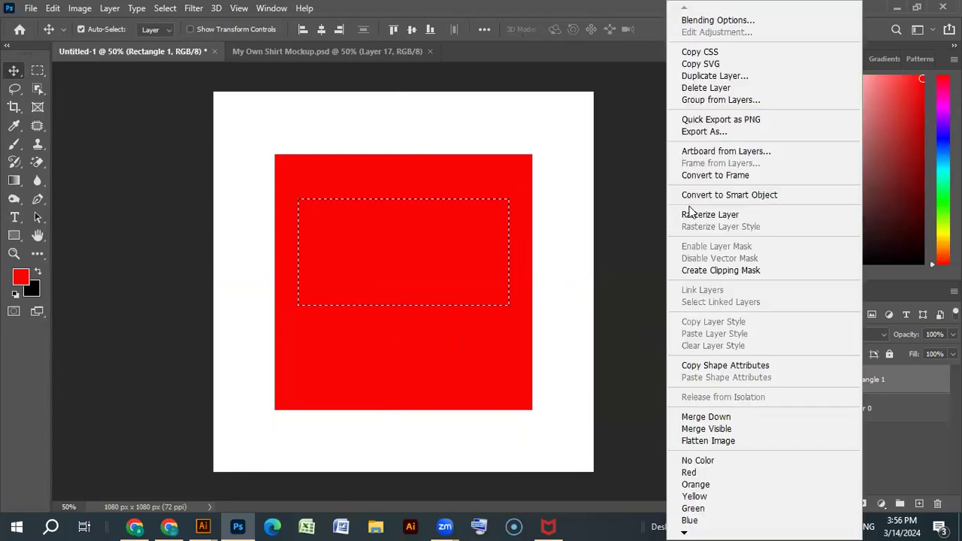
click(691, 215)
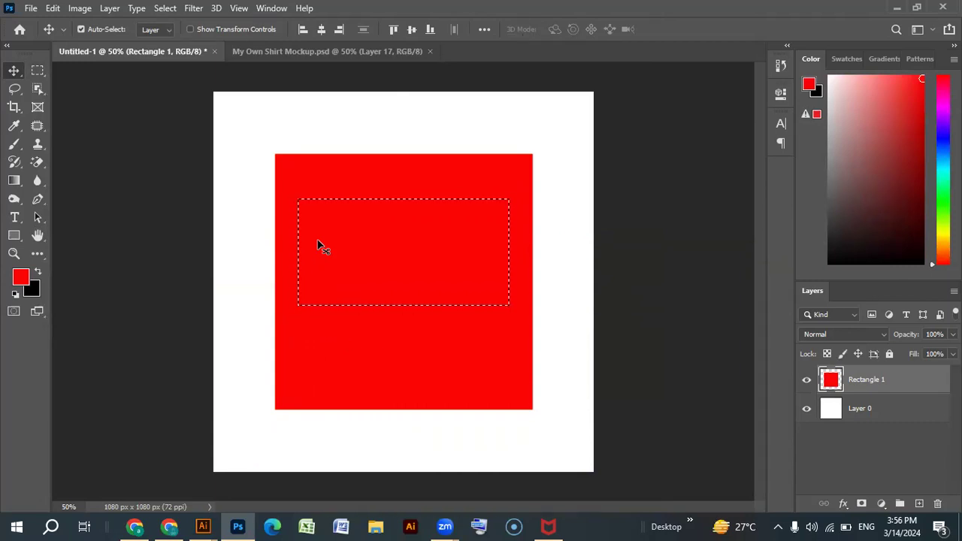
key(ctrl)
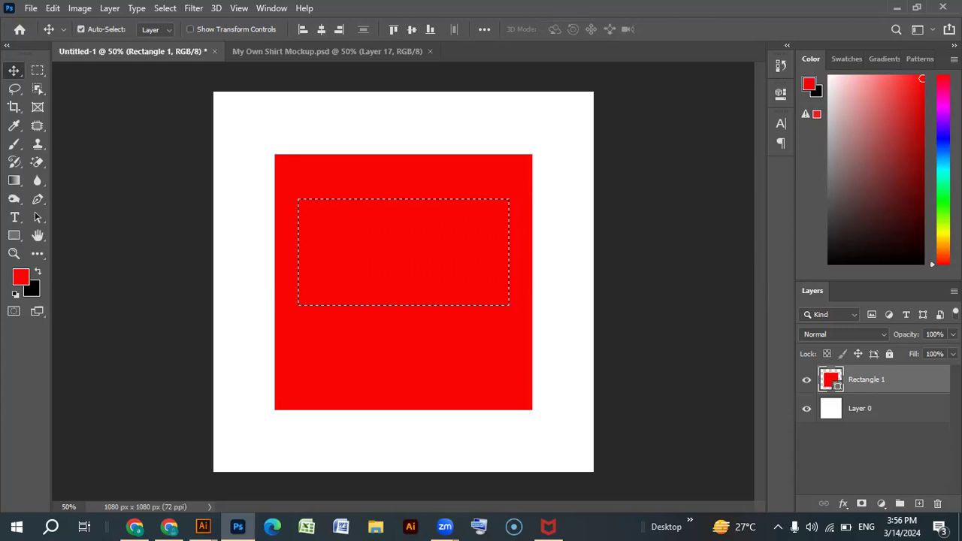
right_click(857, 382)
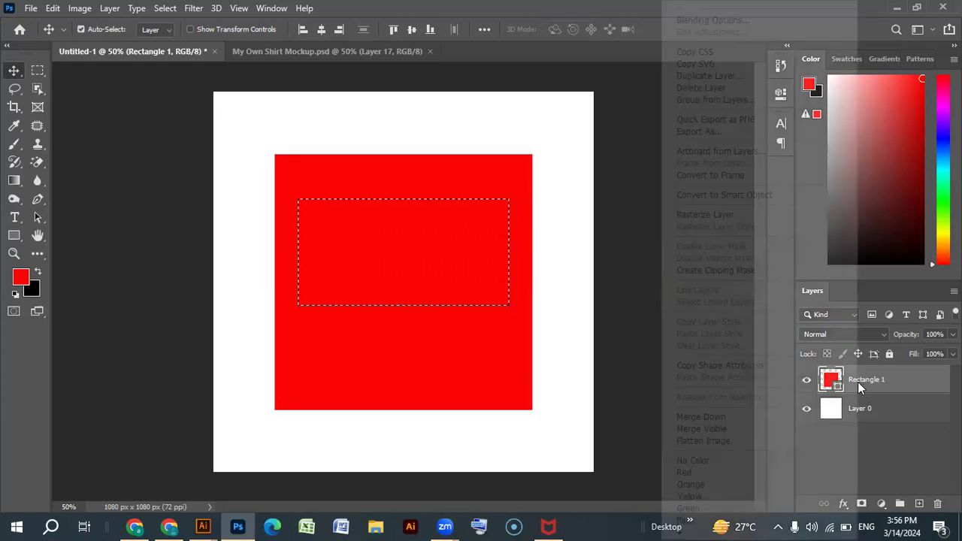
click(394, 254)
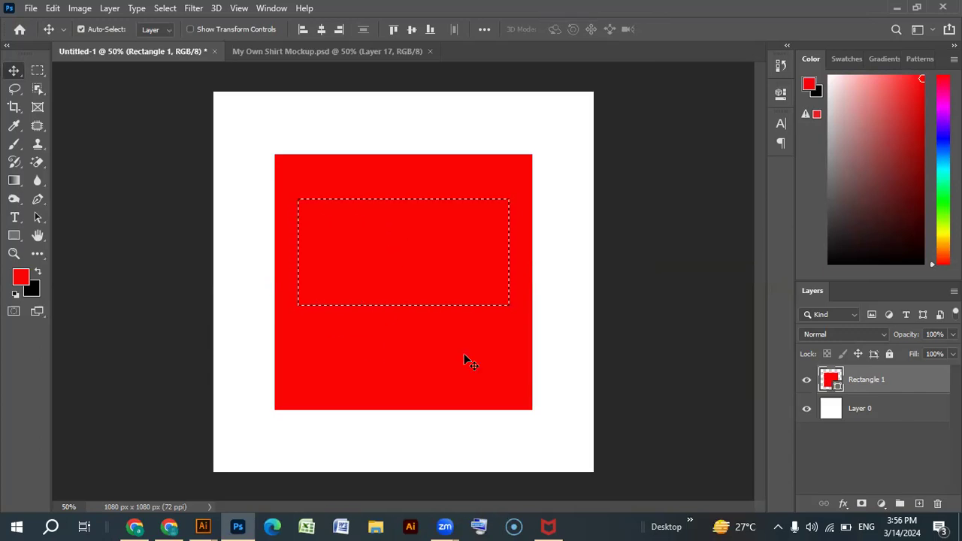
Rasterize the Rectangle 1 layer and move the selected area out of place, down over the lower part of the red rectangle
right_click(874, 380)
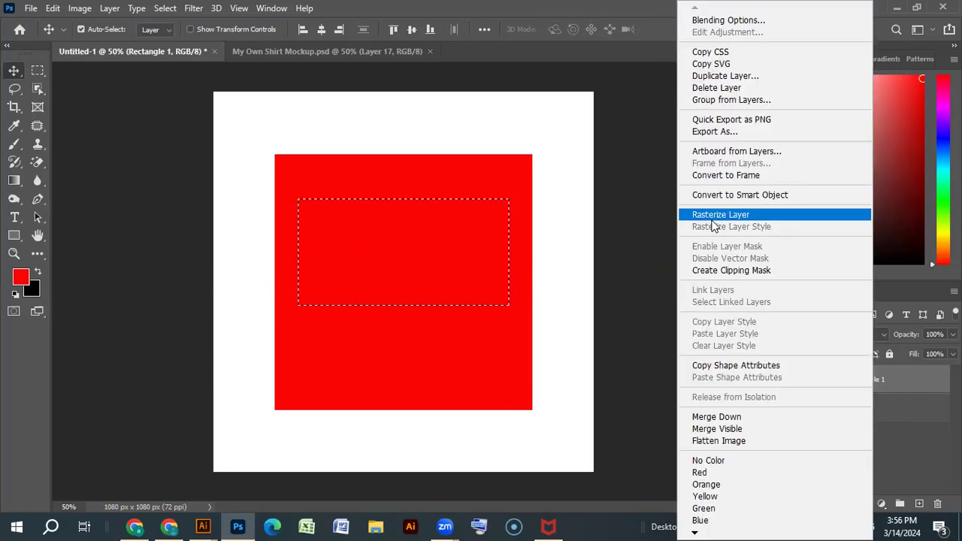
click(715, 218)
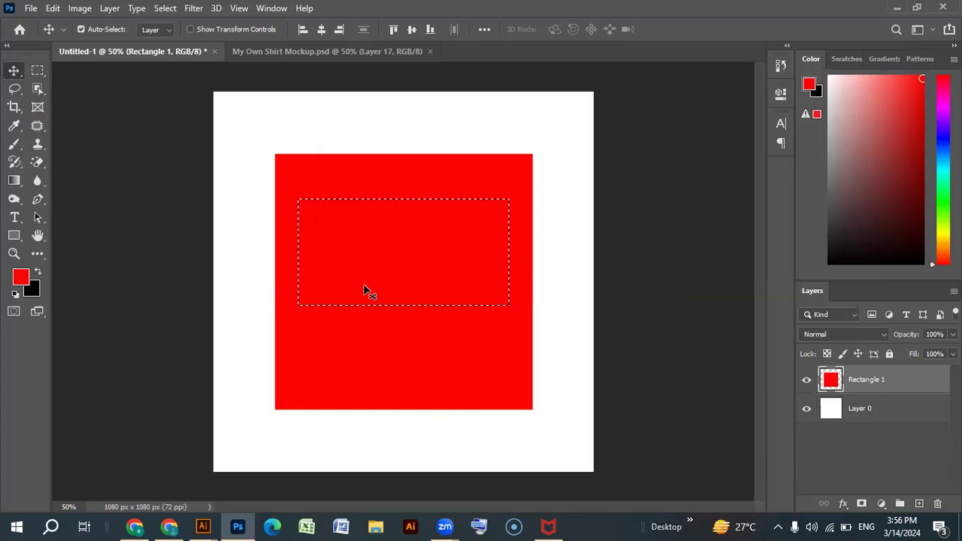
drag(389, 250, 477, 423)
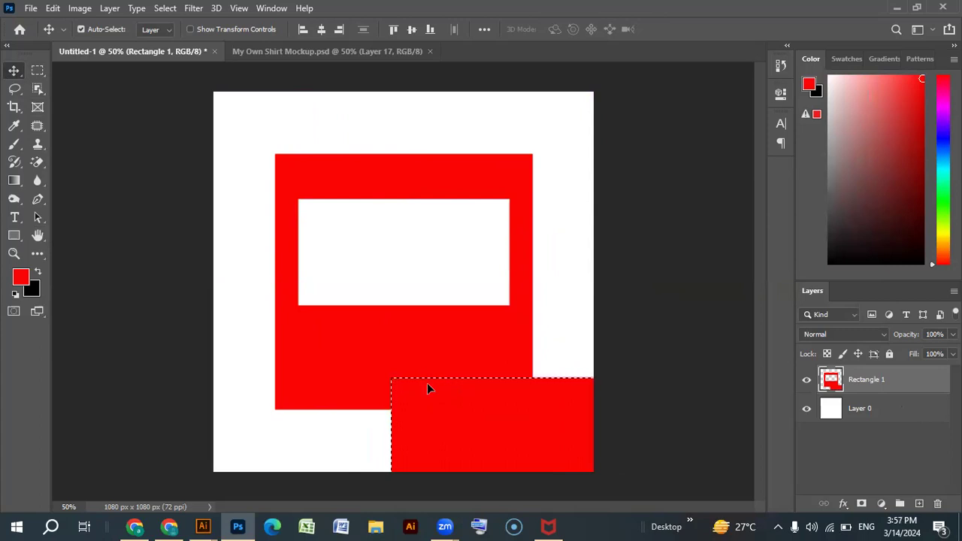
drag(485, 418, 384, 329)
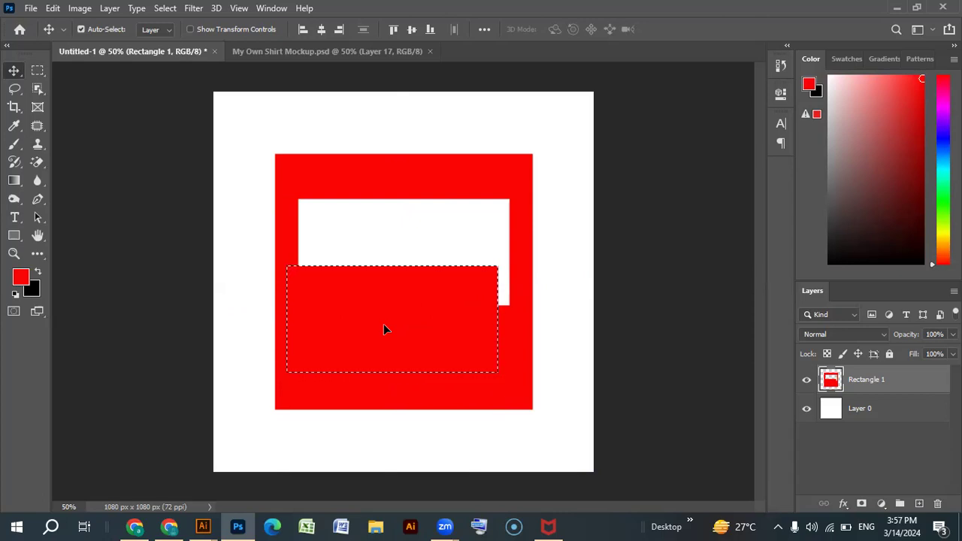
Deselect the area and move the whole Rectangle 1 layer slightly left and back to the right
key(ctrl)
key(ctrl+d)
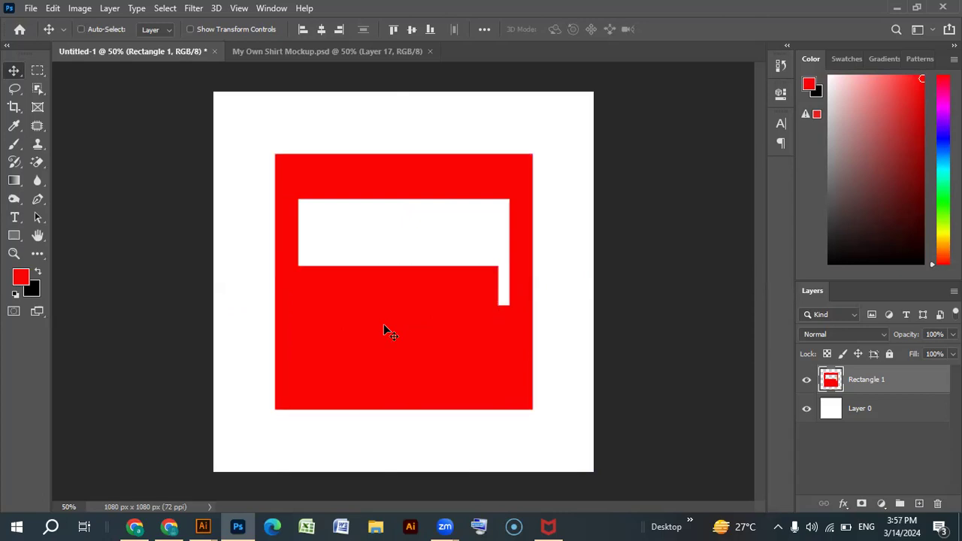
mouse_move(383, 326)
mouse_down()
mouse_move(468, 262)
mouse_move(374, 353)
mouse_move(373, 329)
mouse_up()
drag(303, 288, 302, 288)
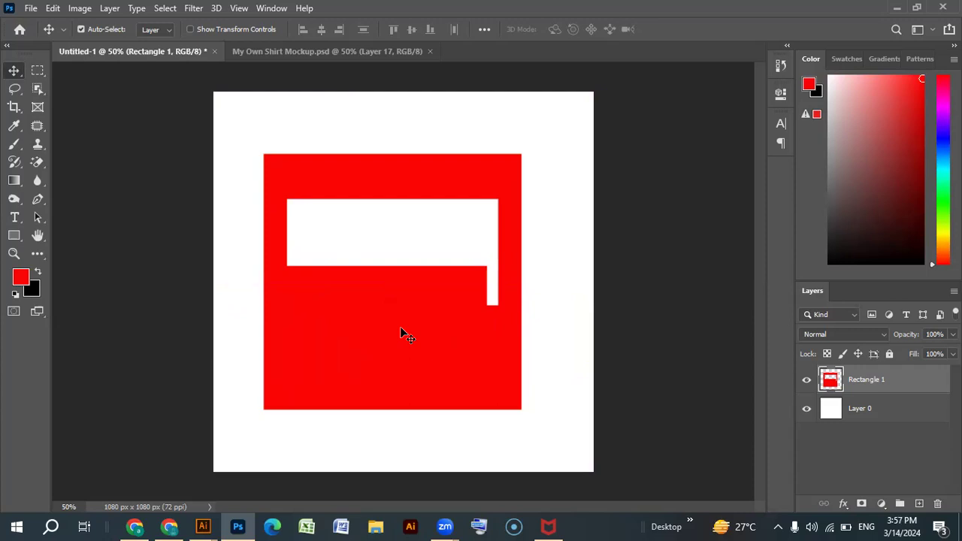
mouse_move(400, 328)
mouse_down()
mouse_move(414, 408)
mouse_move(437, 293)
mouse_move(416, 334)
mouse_up()
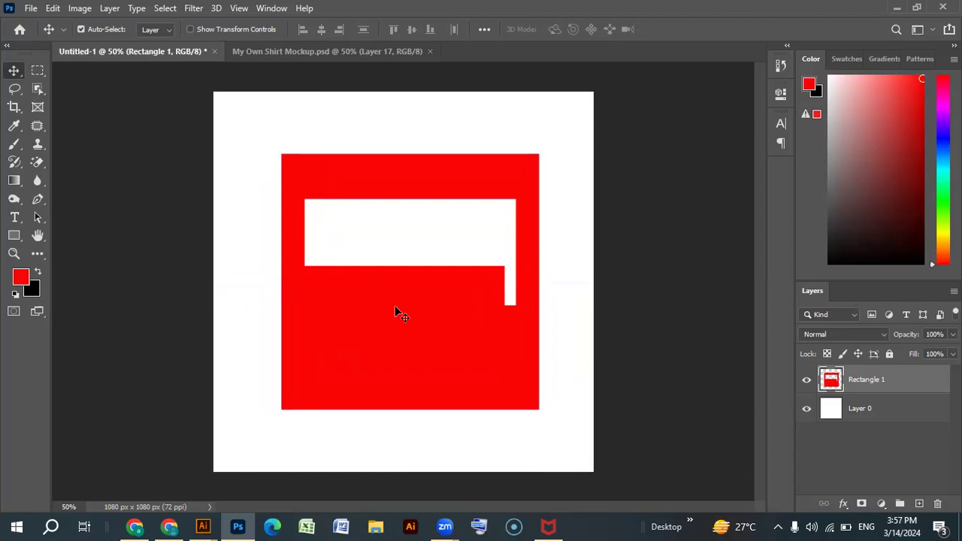
Undo the layer moves, the deselection and the displacement of the selected area in the red square
key(Left)
key(ctrl+z)
key(ctrl+z)
key(ctrl+z)
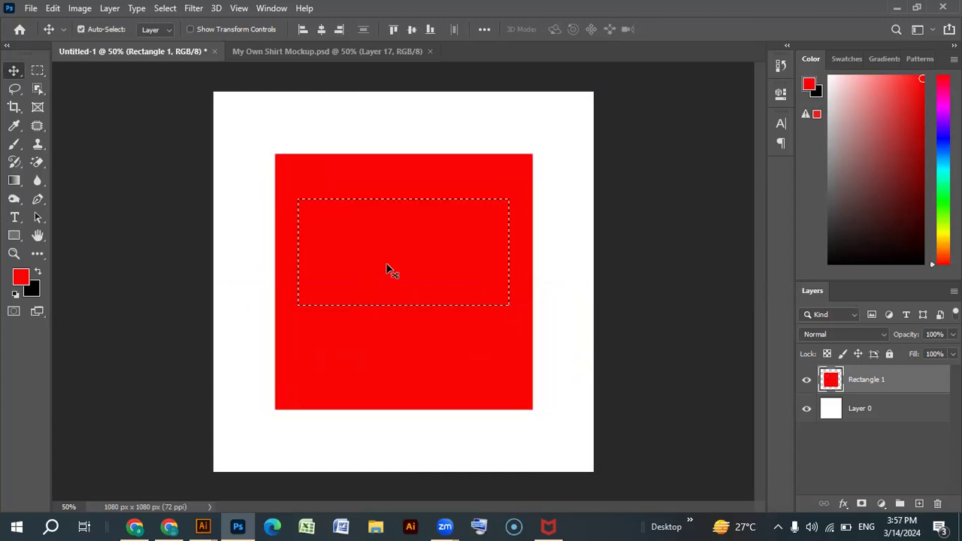
Copy the selected red area to a new layer, hide Rectangle 1 and move the copy down on the canvas
mouse_move(401, 254)
mouse_down()
mouse_move(443, 320)
mouse_move(382, 248)
mouse_move(397, 249)
mouse_move(397, 269)
mouse_move(396, 252)
mouse_up()
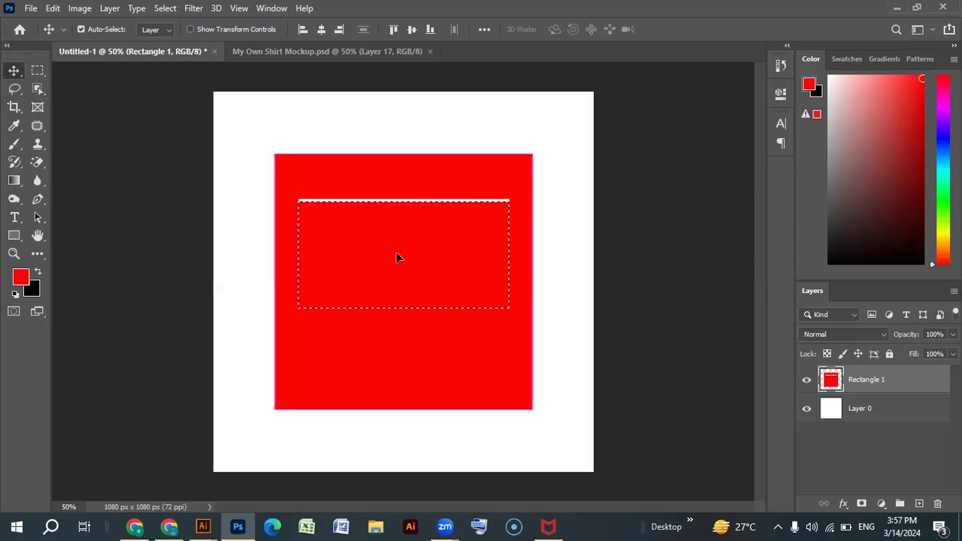
key(ctrl+j)
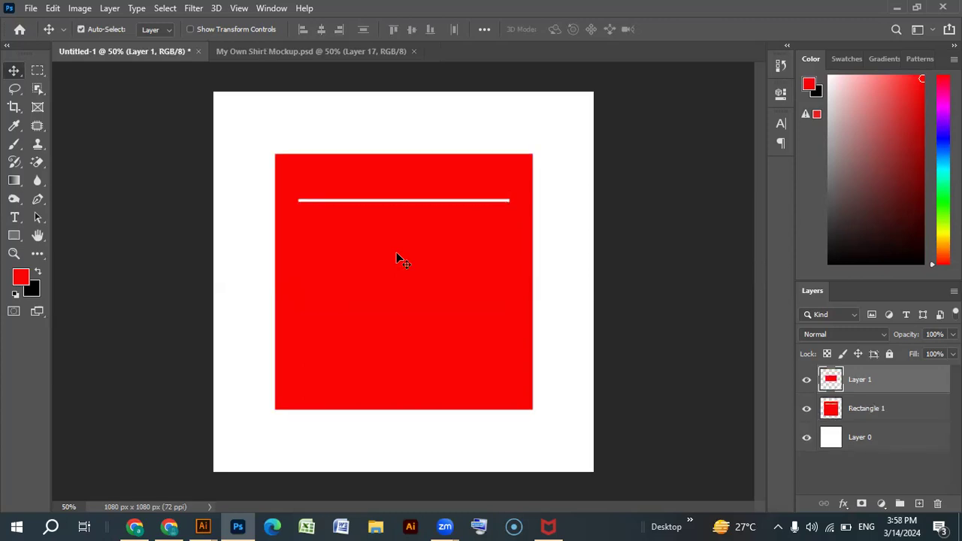
click(806, 408)
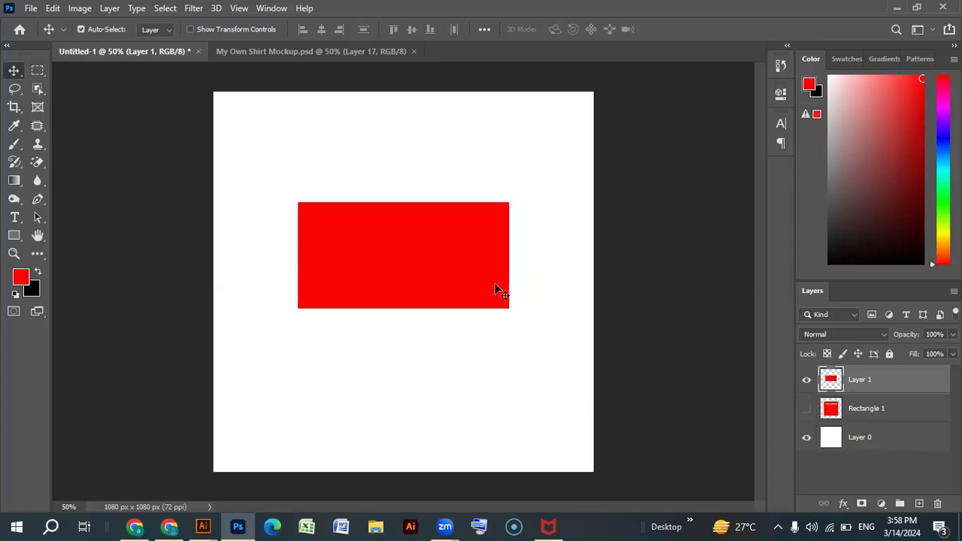
drag(414, 237, 413, 272)
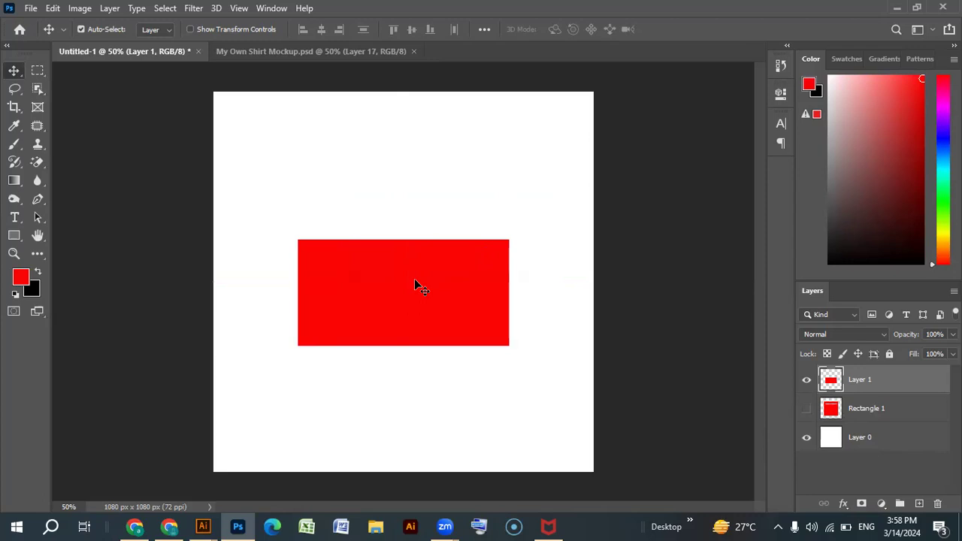
Undo everything back to the unrasterized Rectangle 1 shape without any selection
key(ctrl+z)
key(ctrl+z)
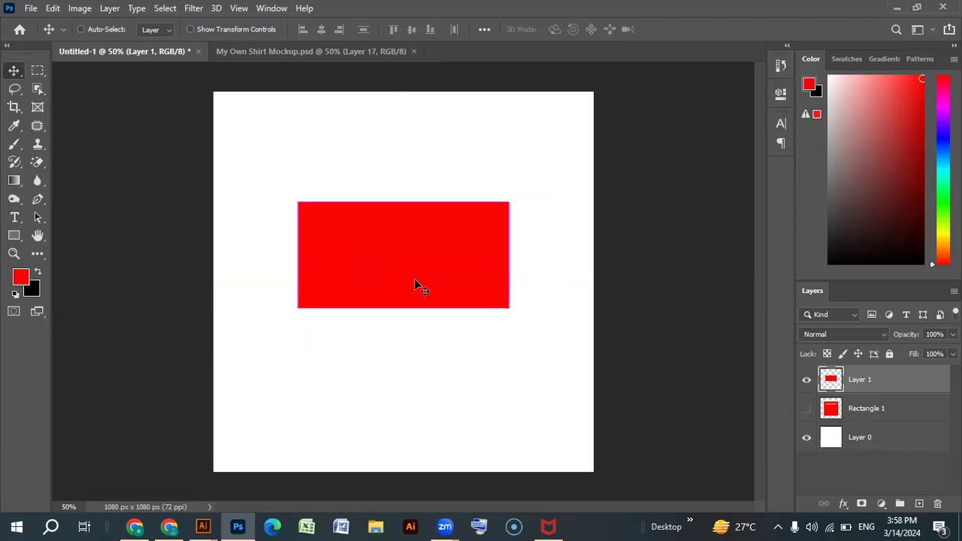
key(ctrl+z)
key(ctrl+z)
key(ctrl+z)
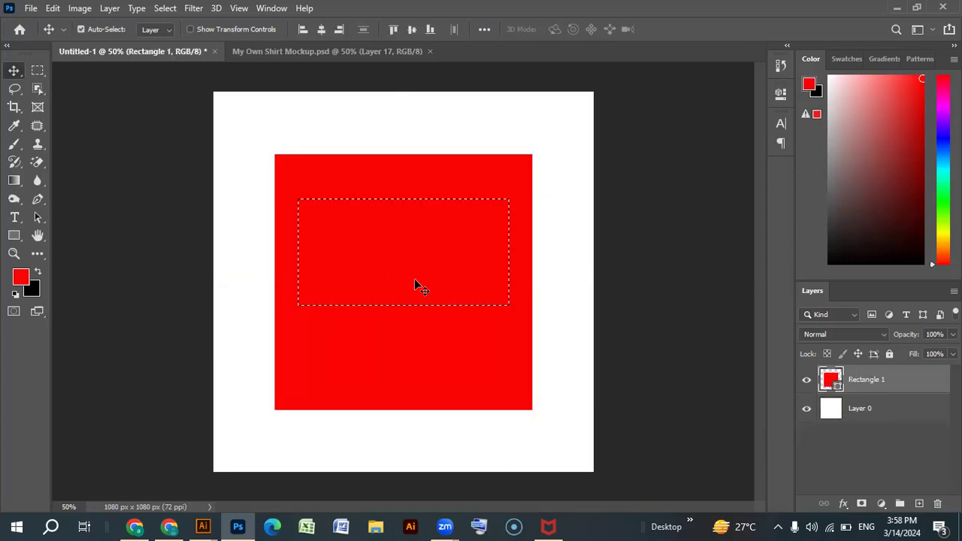
key(ctrl+z)
key(ctrl+z)
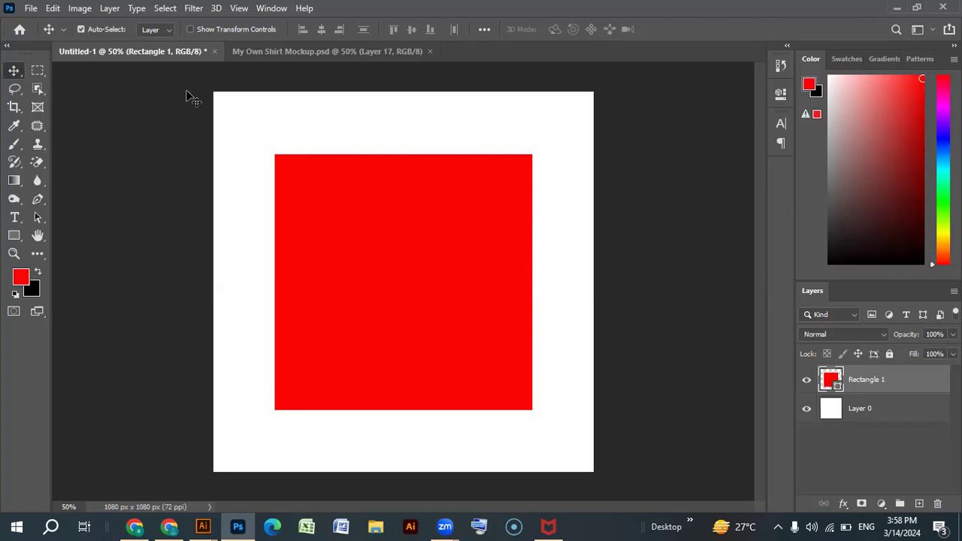
Rasterize the Rectangle 1 layer and draw a tall elliptical marquee selection inside the red square
right_click(859, 381)
click(709, 214)
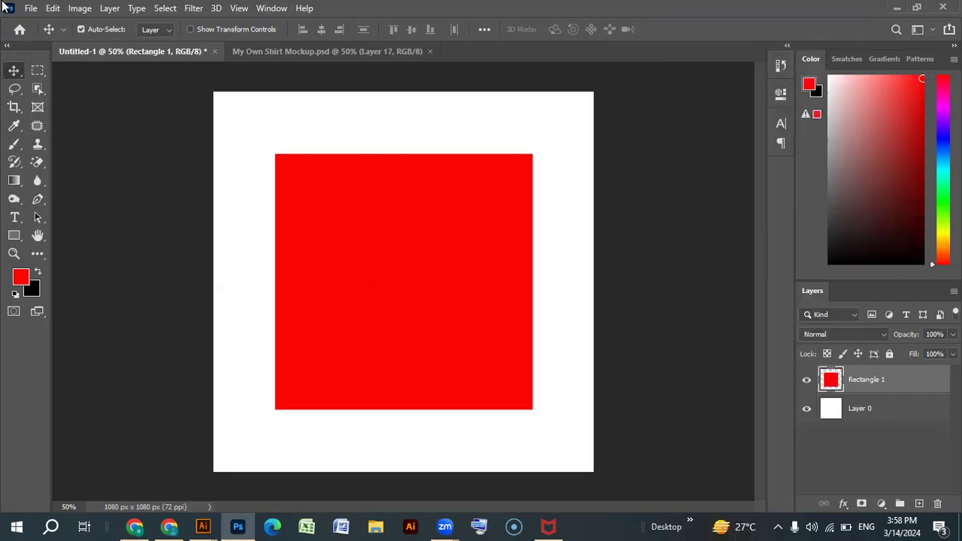
click(37, 73)
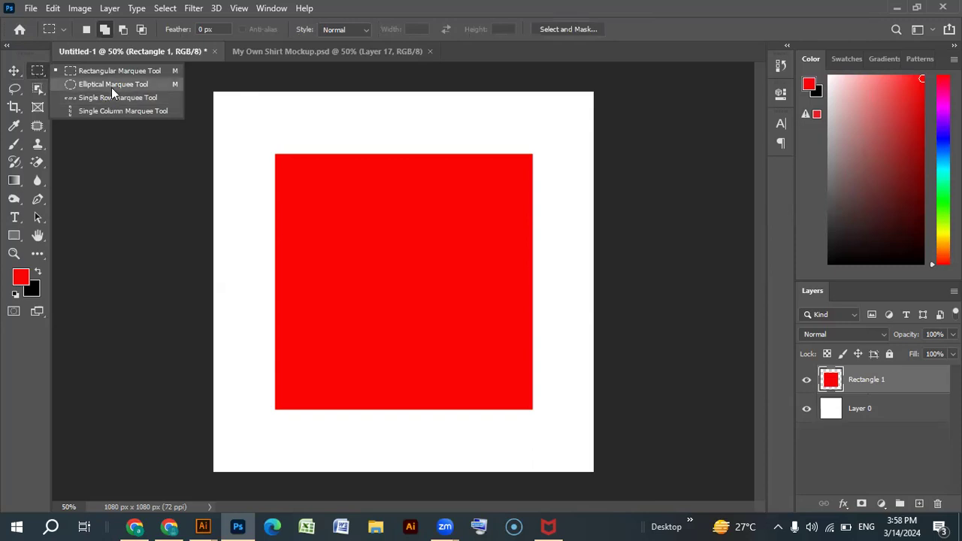
click(111, 85)
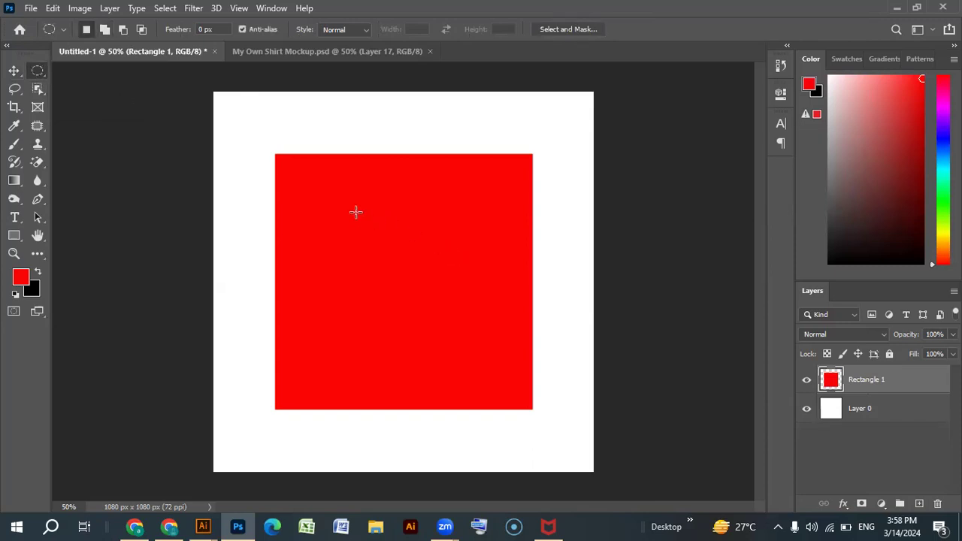
drag(366, 200, 467, 364)
Add a smaller ellipse to the selection's upper left and subtract another ellipse from its upper right
key(shift)
drag(345, 191, 401, 279)
key(alt)
drag(468, 189, 413, 272)
Intersect the selection with a large ellipse that covers all but its lower and right edges
click(124, 31)
click(142, 30)
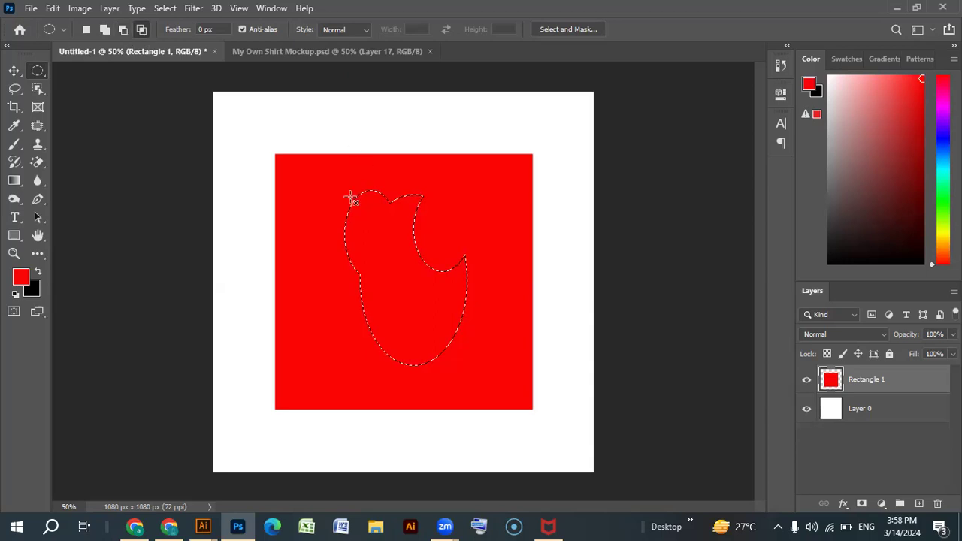
drag(333, 194, 441, 340)
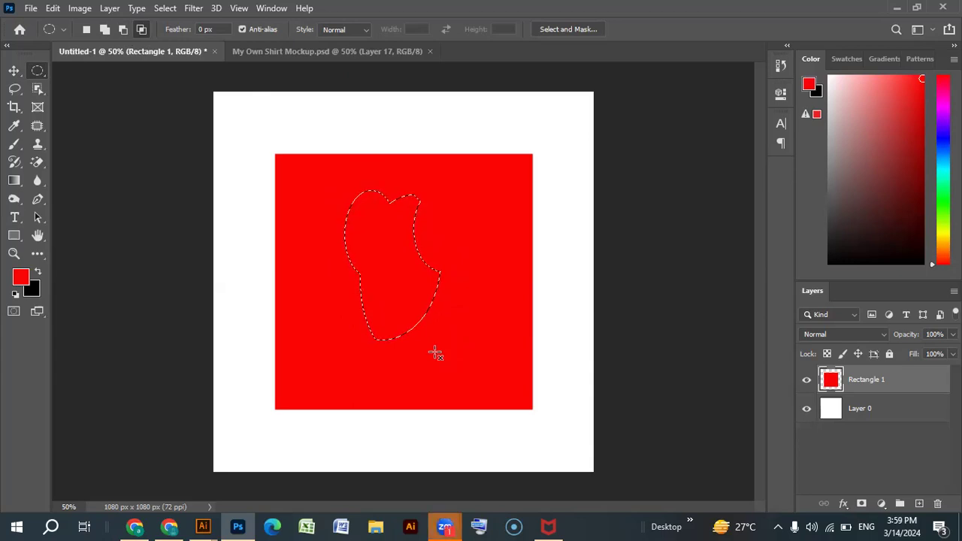
Deselect and reselect the combined shape, delete the red pixels inside it and undo the deletion
key(ctrl+d)
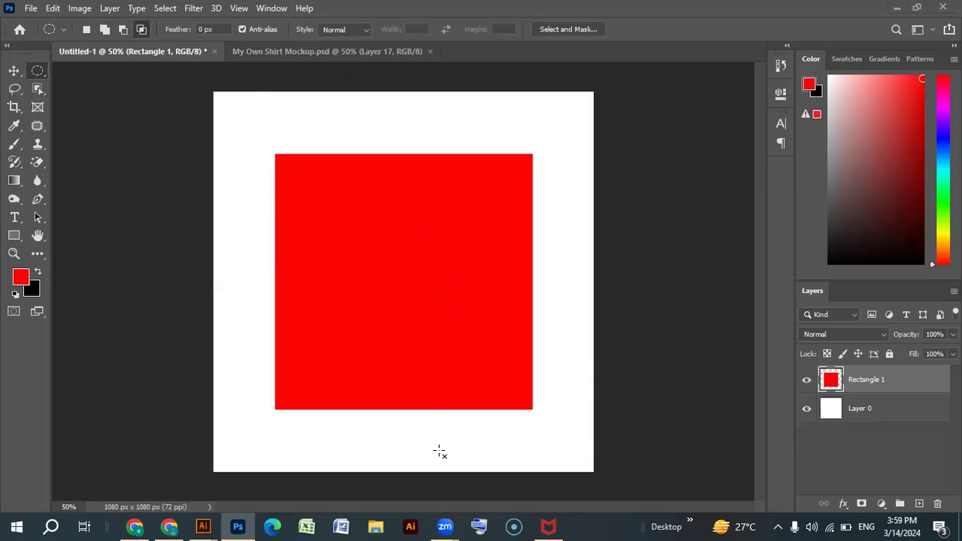
key(ctrl+shift+d)
key(Delete)
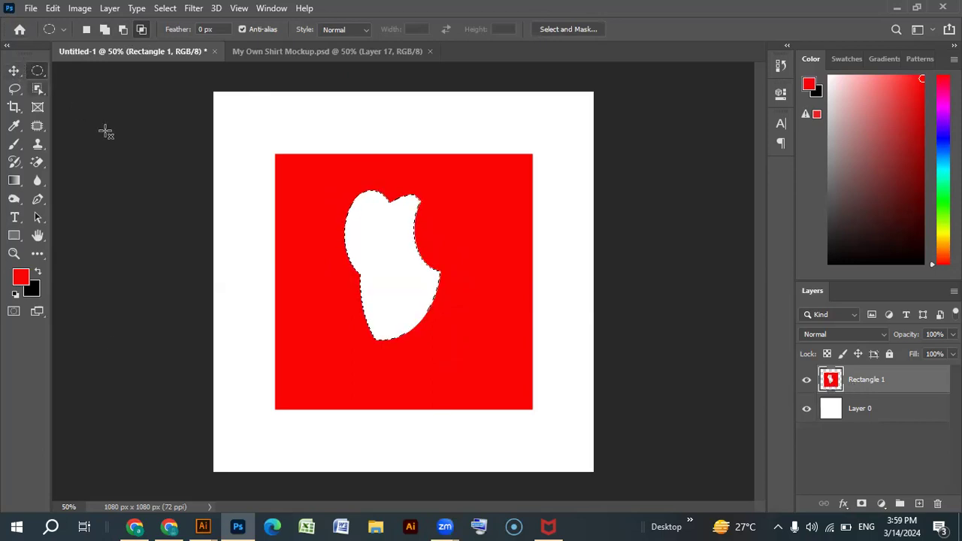
key(ctrl+z)
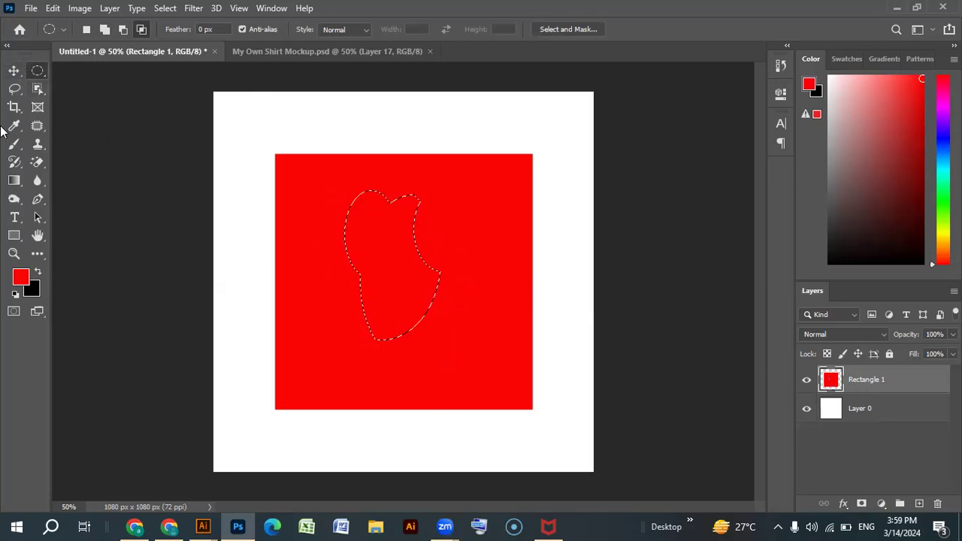
Copy the selected red area to a new layer, hide Rectangle 1 and move the copied shape toward the canvas centre
click(14, 70)
mouse_move(378, 254)
mouse_down()
mouse_move(403, 305)
mouse_move(380, 247)
mouse_up()
key(ctrl+j)
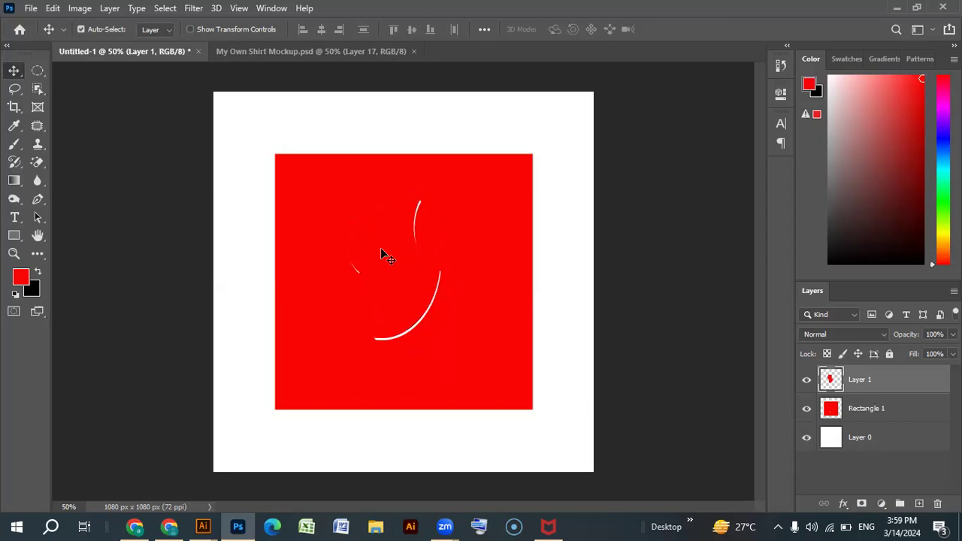
click(807, 410)
drag(381, 277, 401, 304)
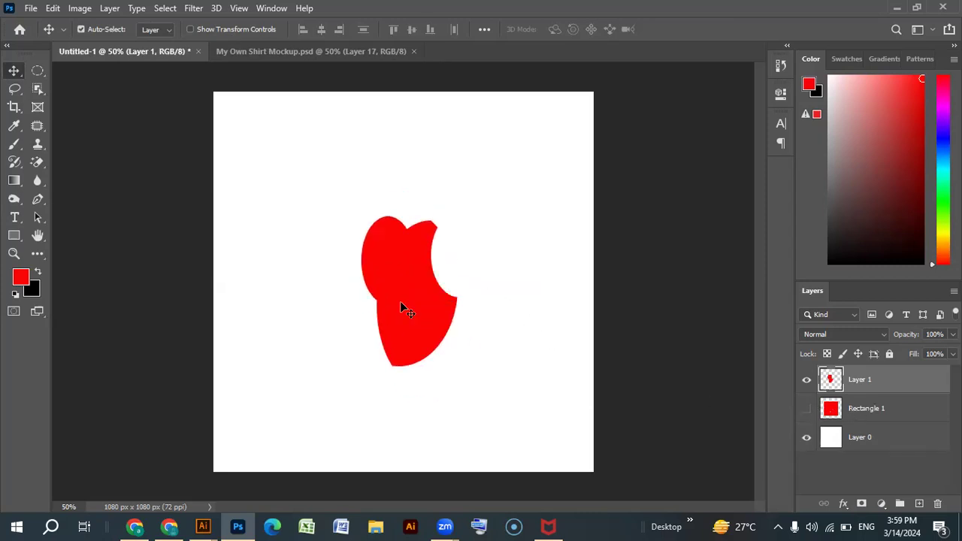
click(857, 412)
click(31, 8)
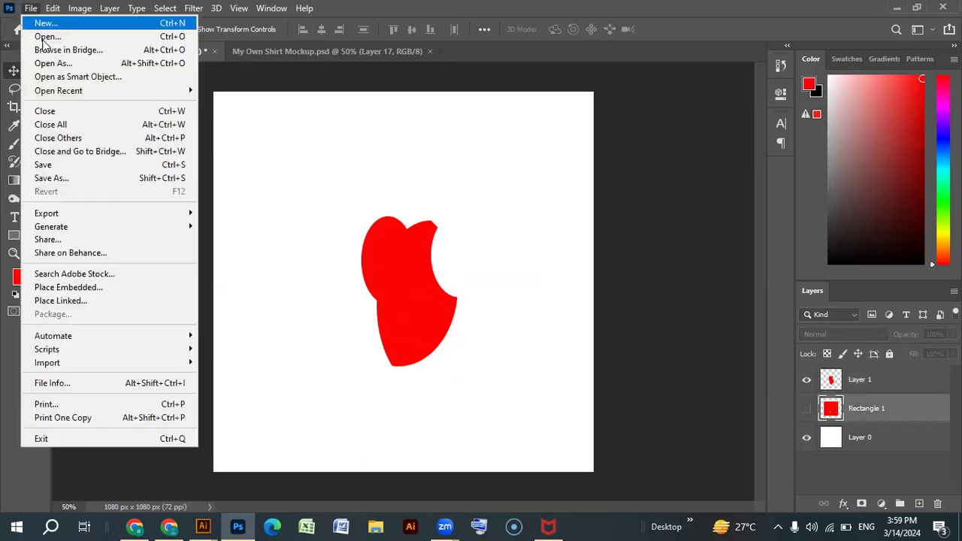
mouse_move(53, 90)
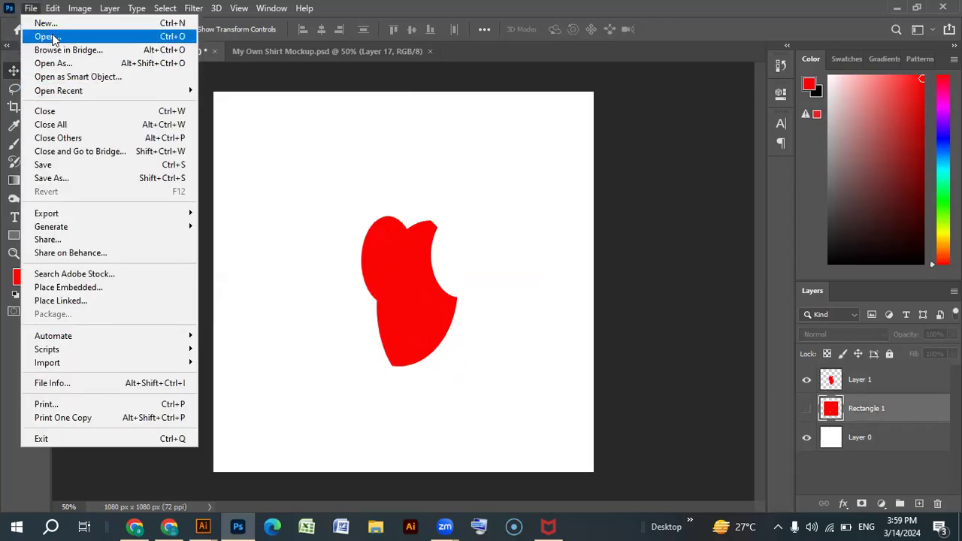
click(46, 36)
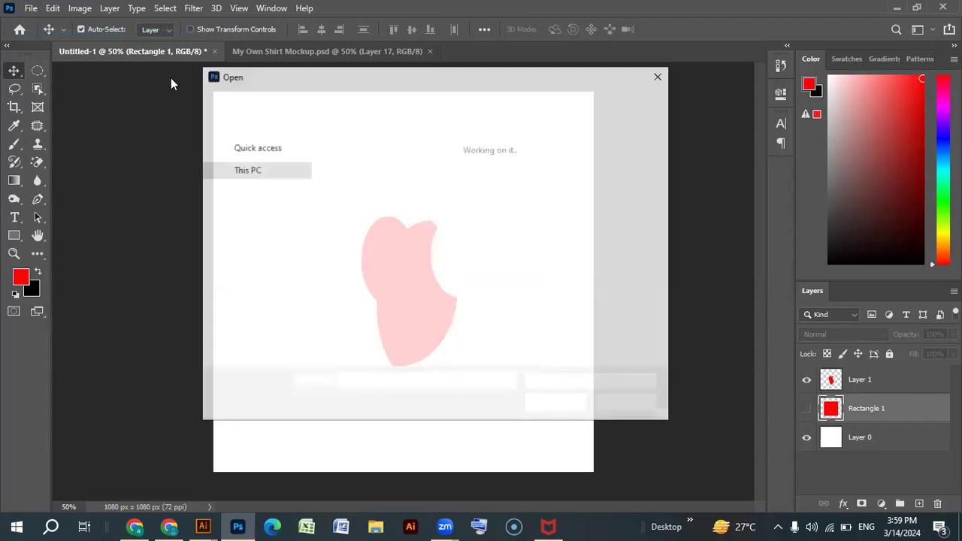
scroll(459, 258, down, 5)
scroll(459, 256, down, 2)
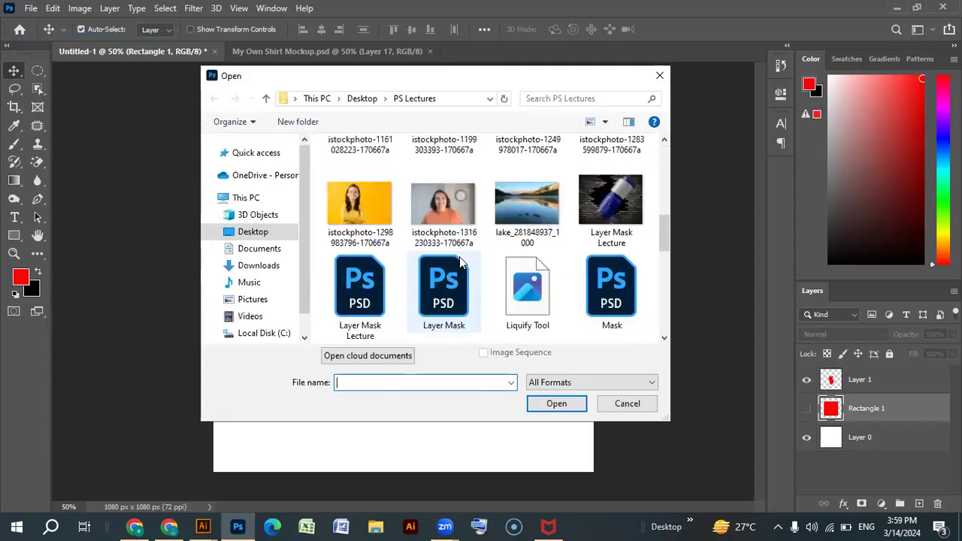
scroll(455, 263, up, 3)
click(458, 292)
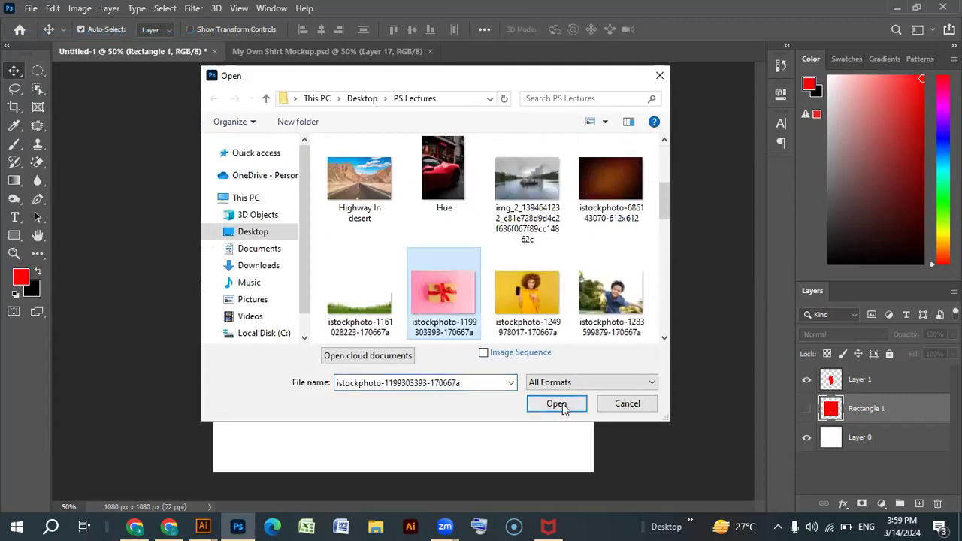
click(561, 403)
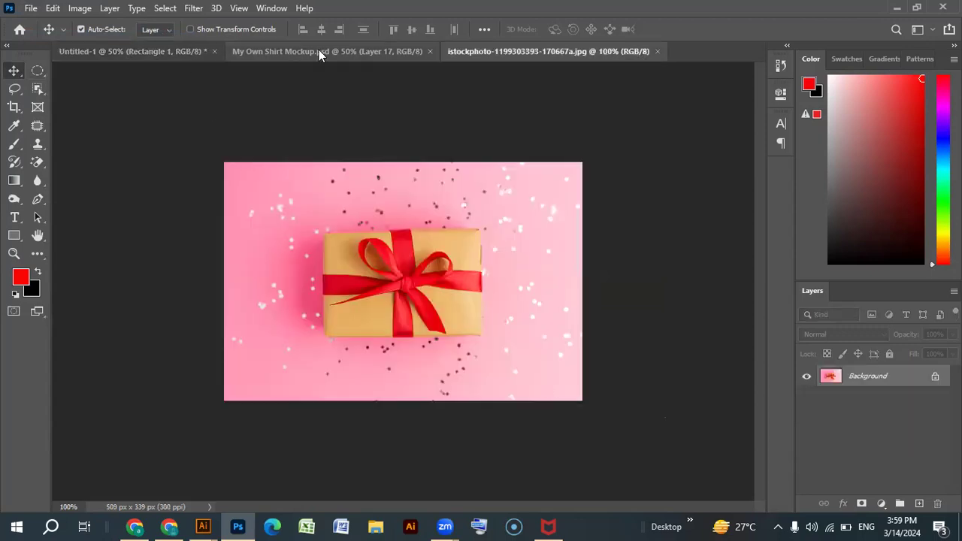
click(430, 52)
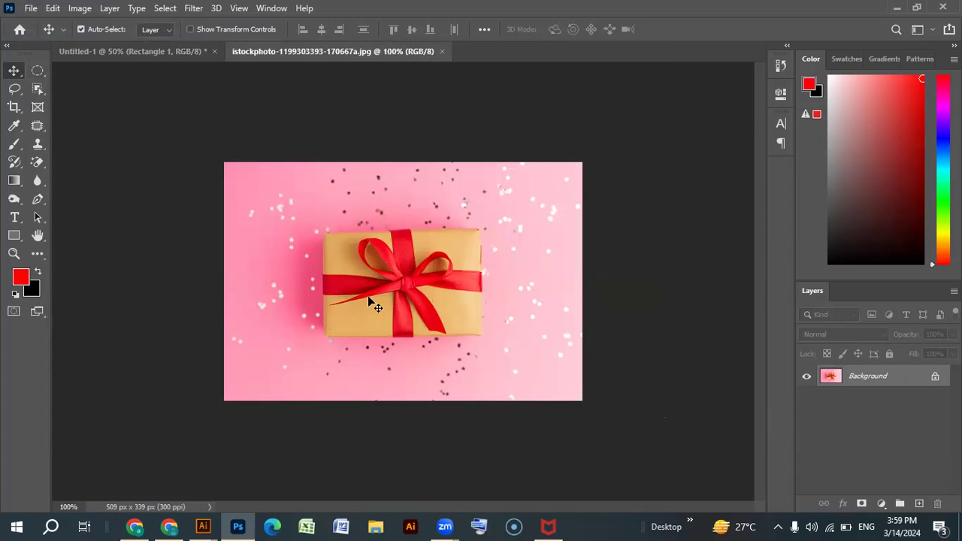
Unlock the gift photo's Background layer, duplicate it and hide the original Layer 0
click(935, 377)
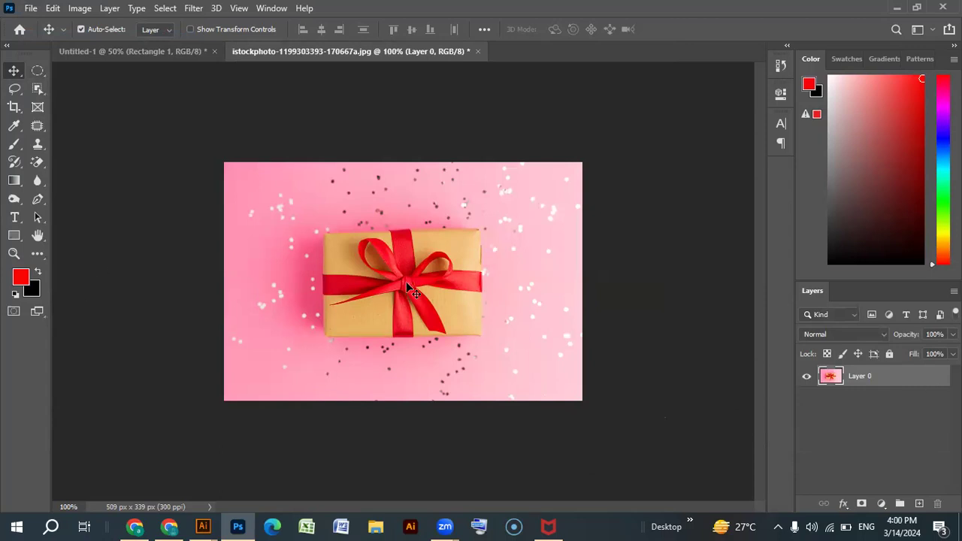
mouse_move(406, 282)
mouse_down()
mouse_move(470, 263)
mouse_move(440, 315)
mouse_move(406, 285)
mouse_up()
key(ctrl+j)
mouse_move(379, 208)
mouse_down()
mouse_move(413, 332)
mouse_move(407, 210)
mouse_move(376, 212)
mouse_up()
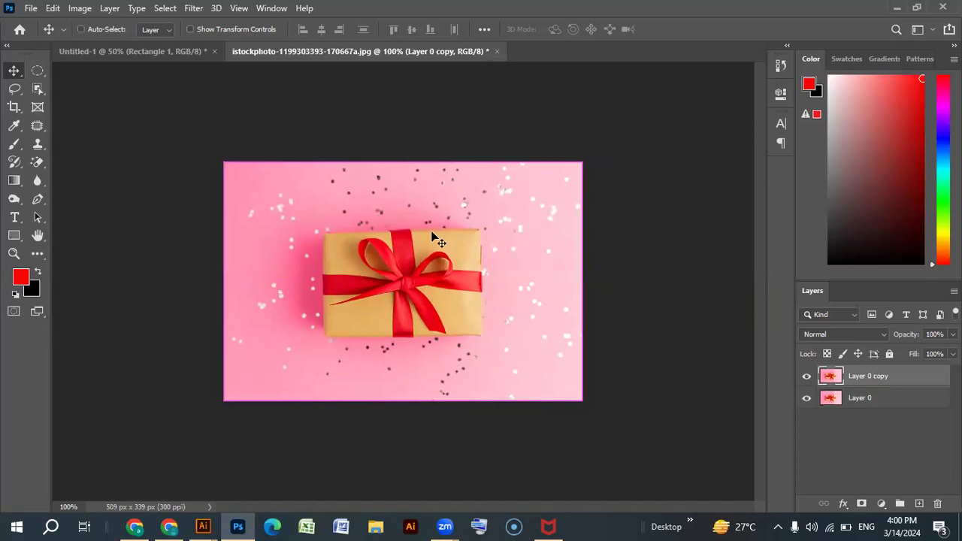
key(ctrl)
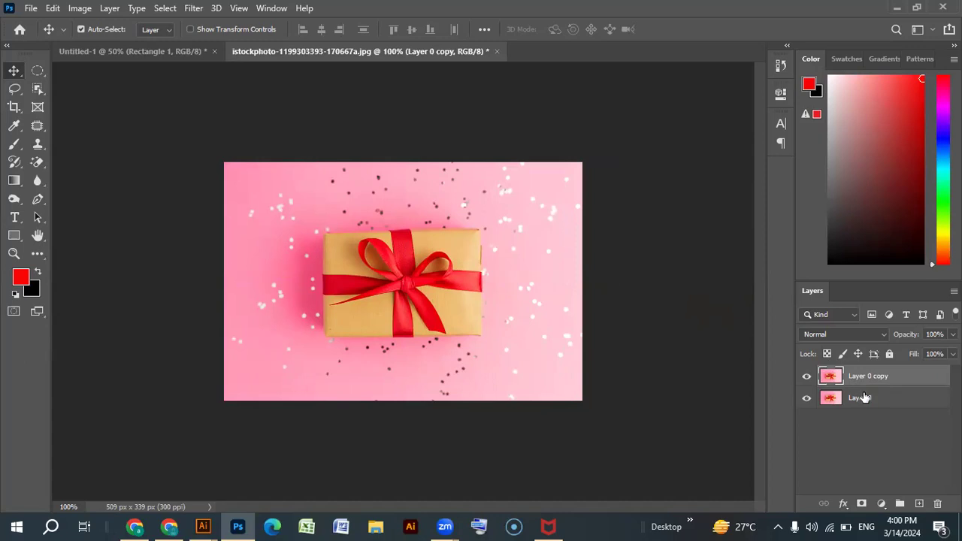
click(806, 399)
Select the gift box on Layer 0 copy with a rectangular marquee that follows its outer edges
key(ctrl+plus)
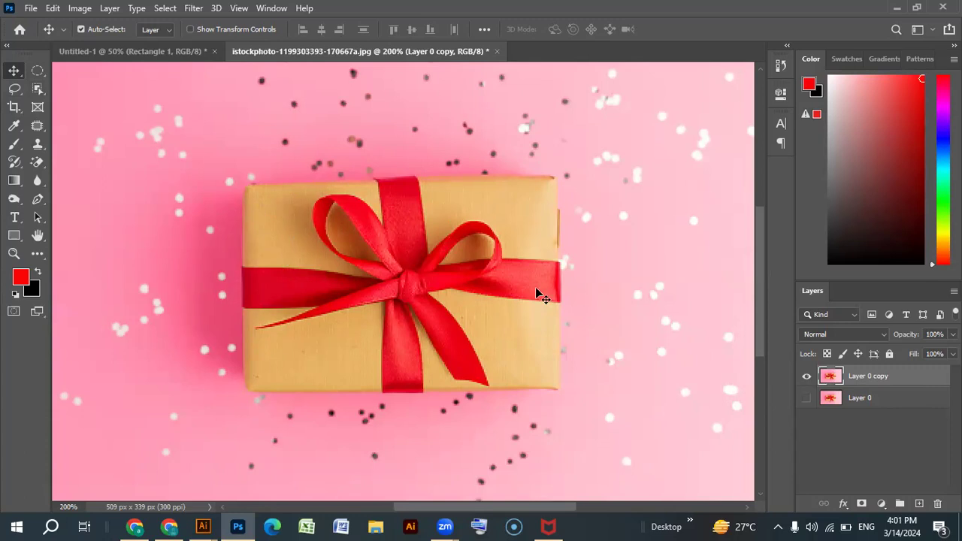
right_click(42, 75)
click(83, 71)
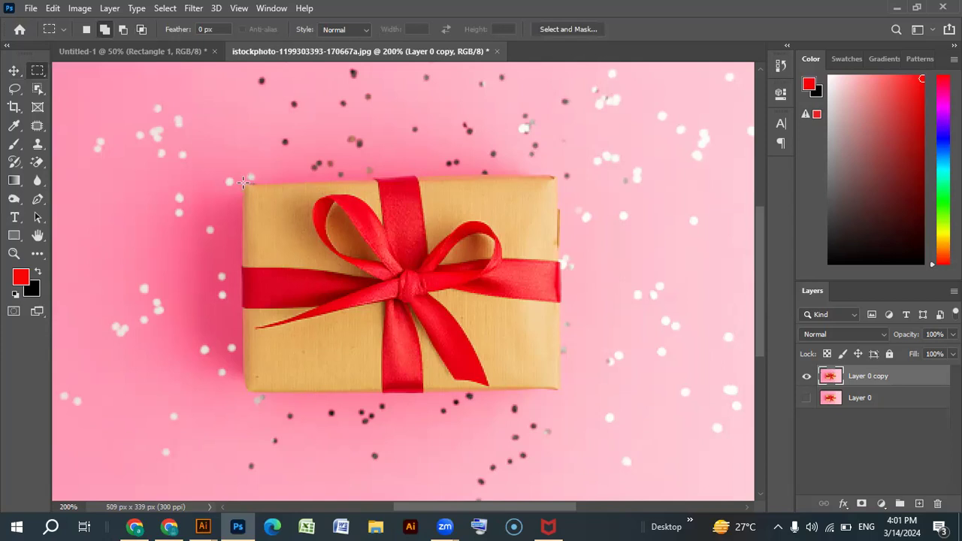
drag(243, 182, 559, 388)
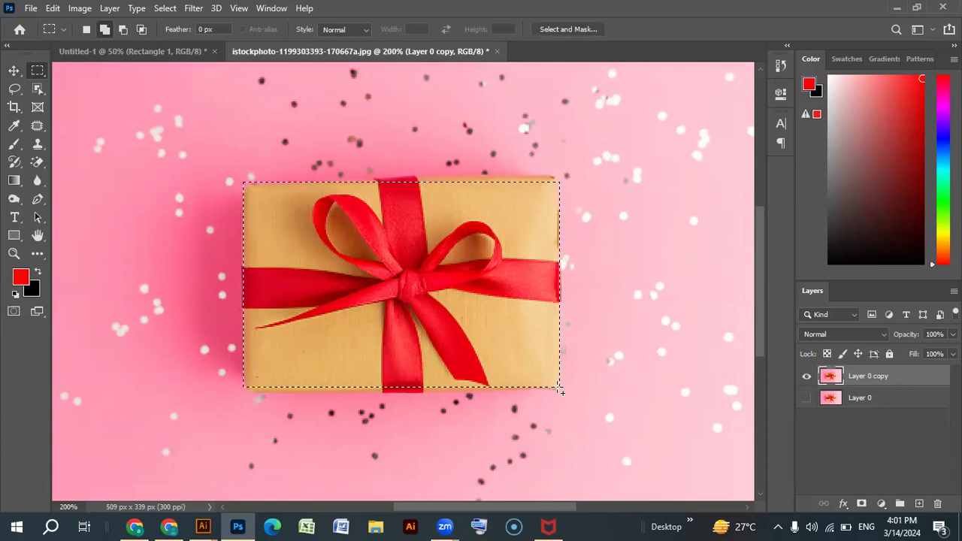
Copy the selected gift box to a new layer and hide Layer 0 copy
click(14, 70)
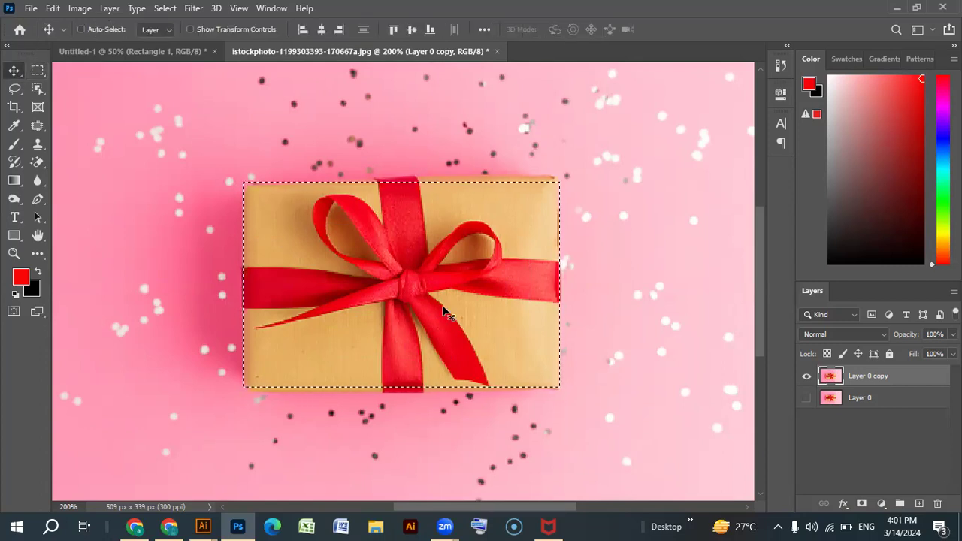
key(ctrl+shift+alt+n)
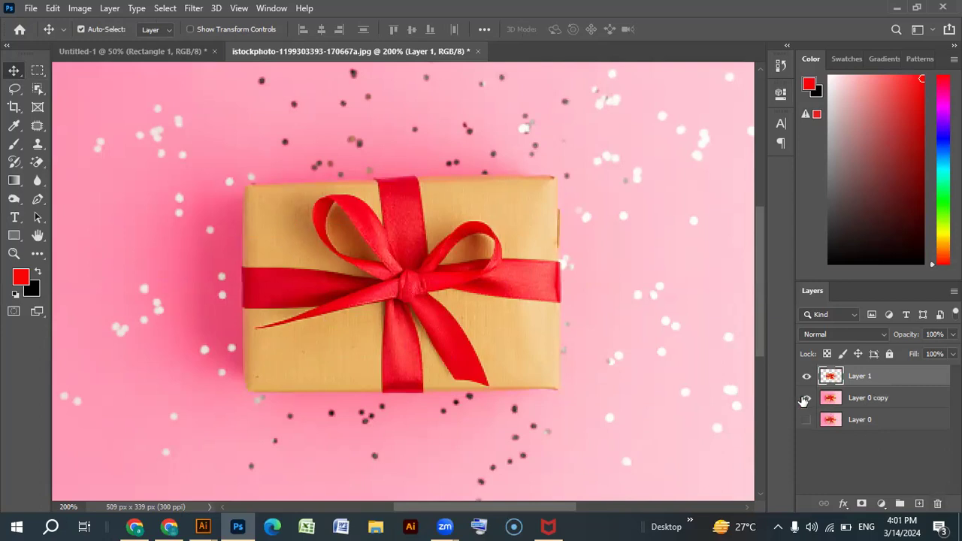
click(805, 399)
key(ctrl+minus)
key(ctrl+minus)
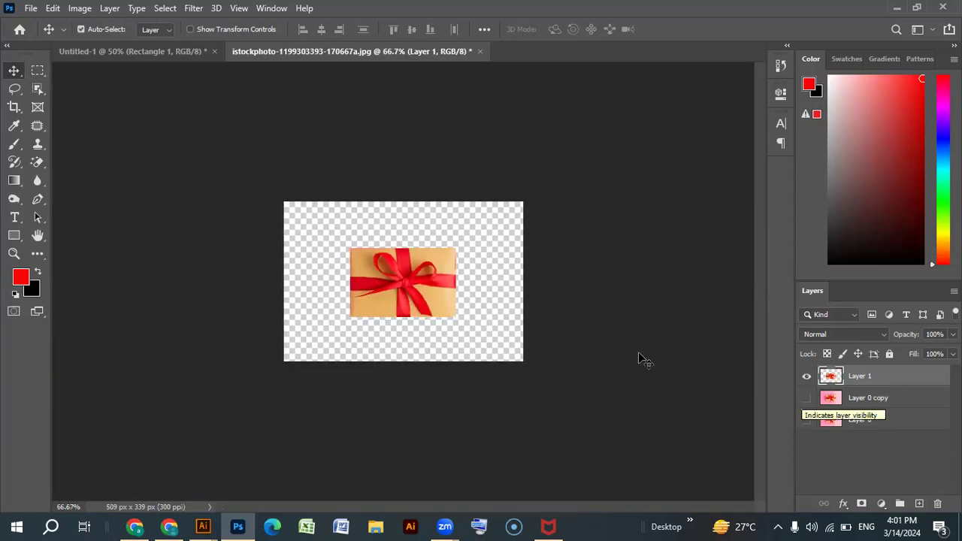
Draw a red filled rectangle shape of about 508 × 341 px over the whole canvas
click(14, 237)
click(91, 232)
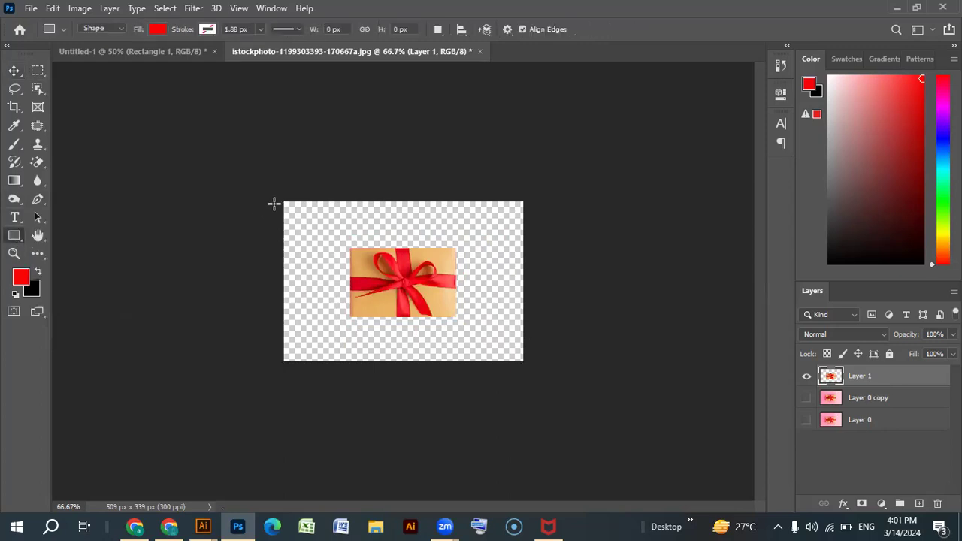
drag(282, 200, 523, 361)
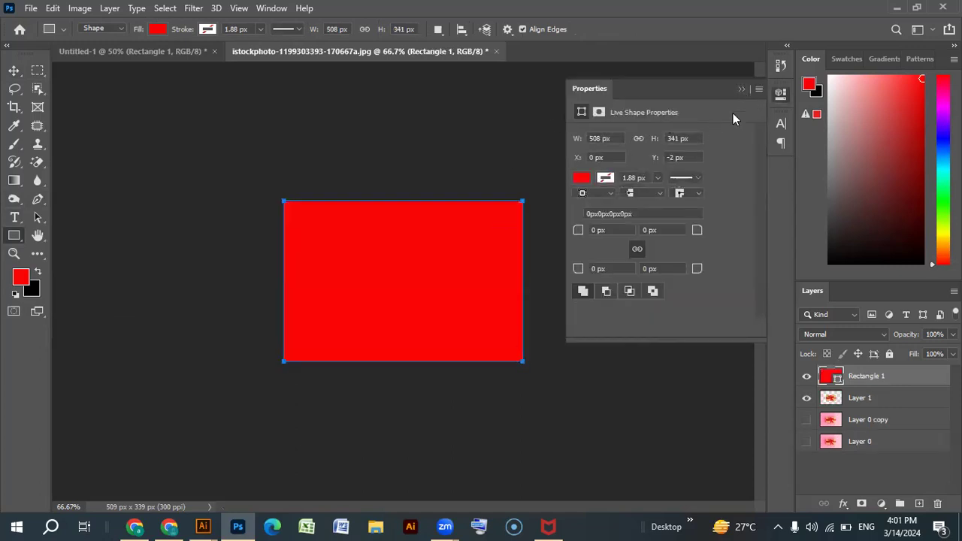
click(741, 89)
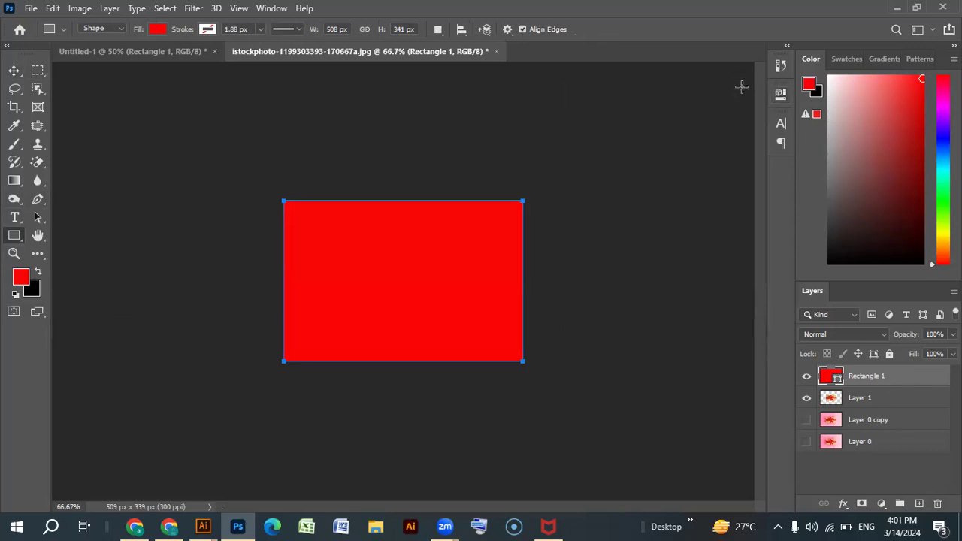
Rasterize the Rectangle 1 layer and place it below Layer 1 as a background for the gift box
right_click(862, 377)
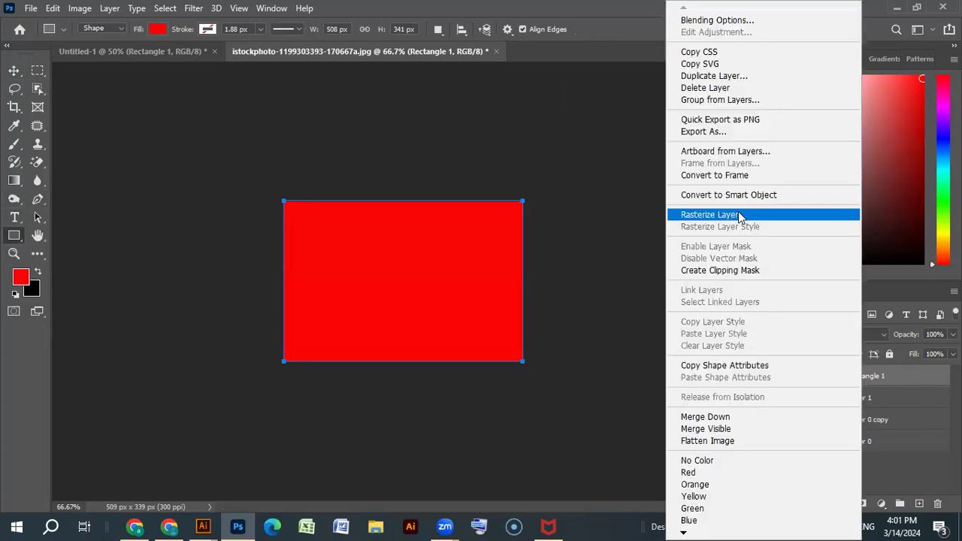
click(738, 212)
drag(867, 385, 860, 403)
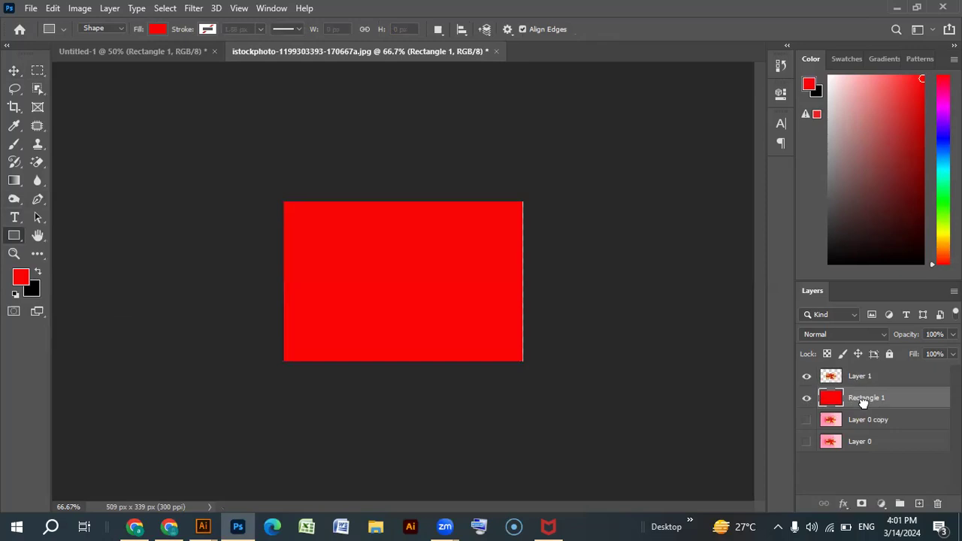
Enlarge Rectangle 1 slightly with Free Transform so the red background reaches past all canvas edges
click(13, 70)
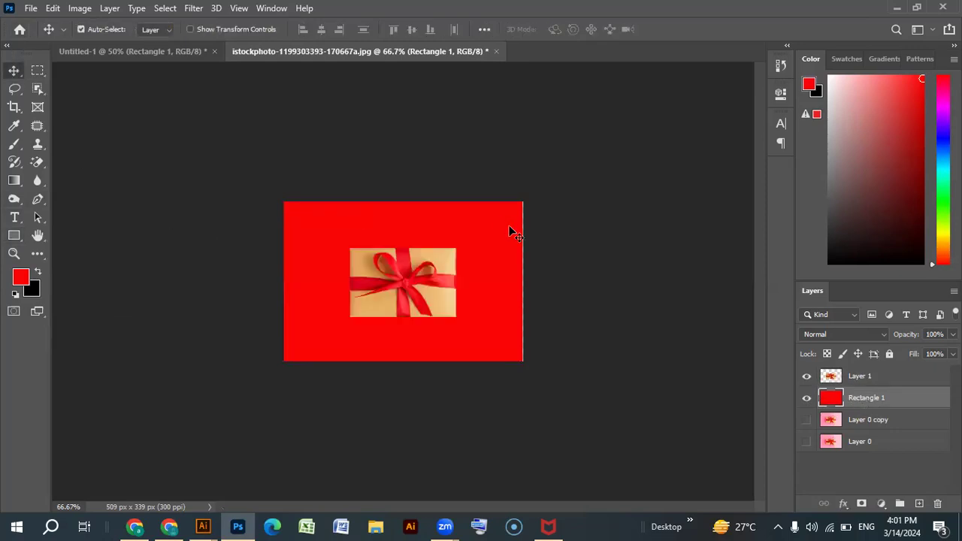
click(500, 290)
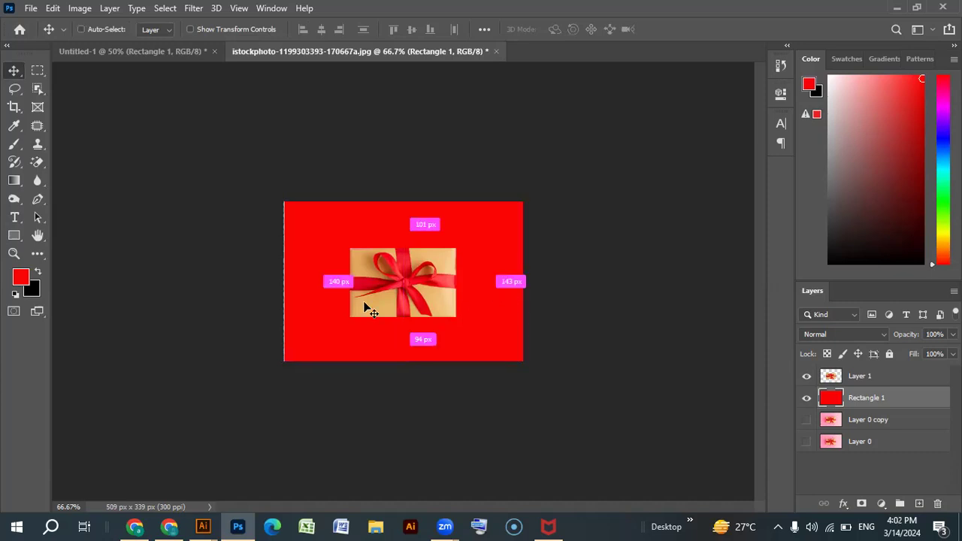
key(ctrl+t)
drag(282, 196, 275, 194)
drag(520, 362, 534, 368)
click(13, 71)
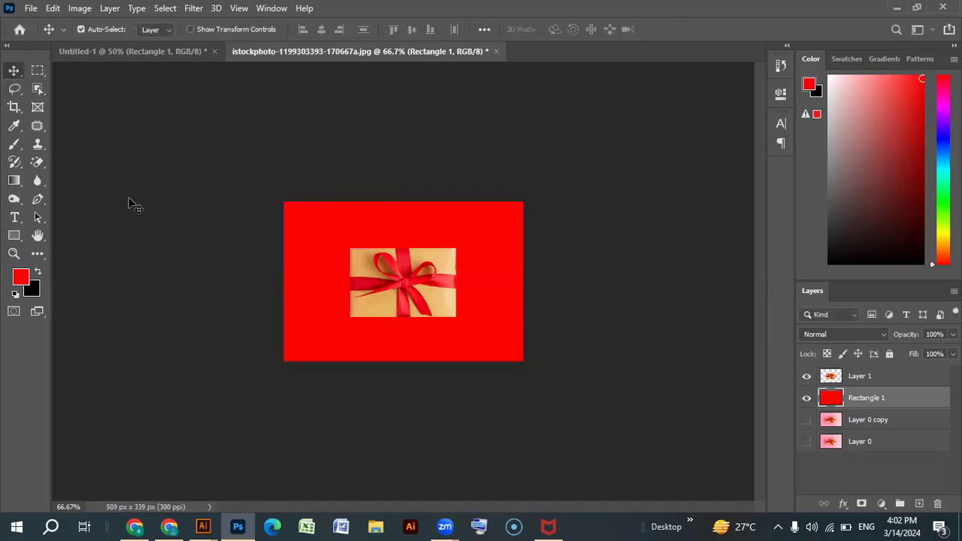
key(ctrl+plus)
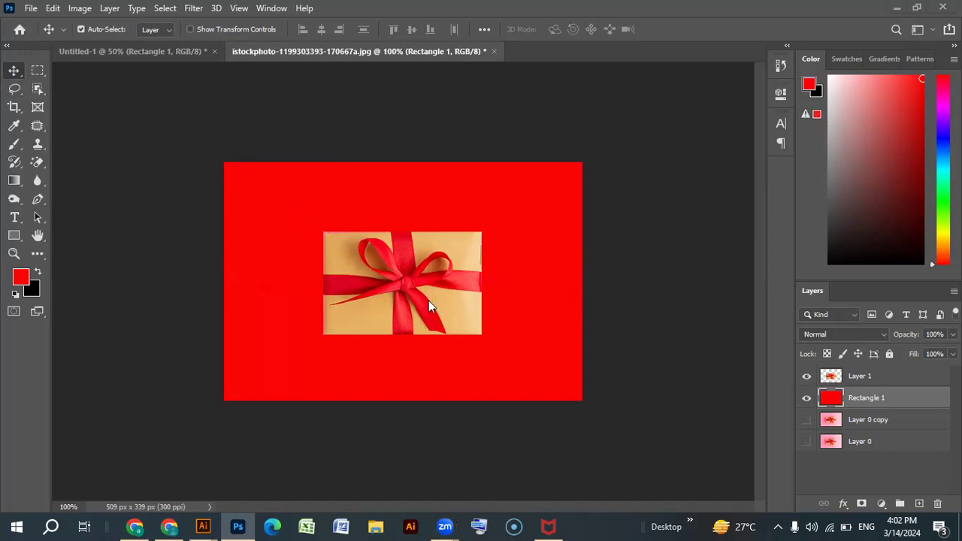
click(41, 72)
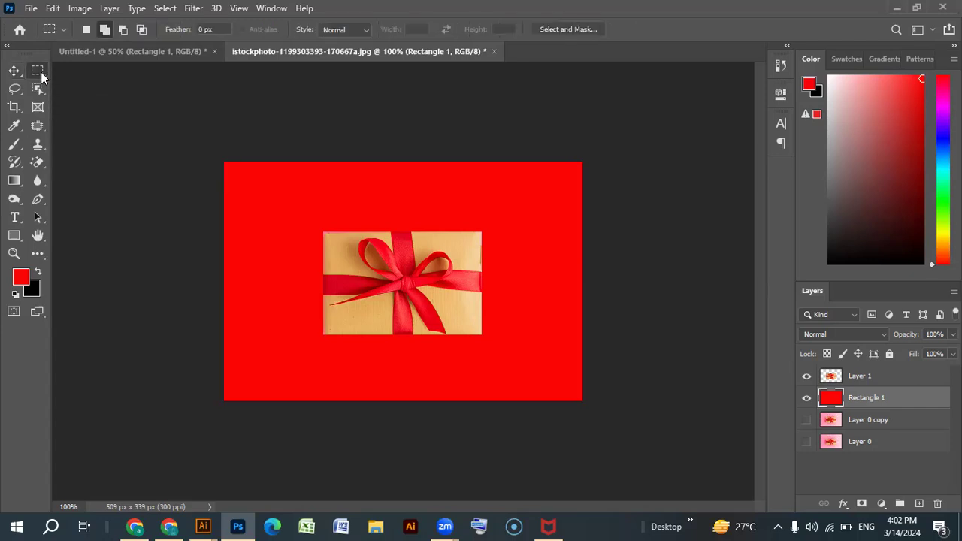
right_click(40, 71)
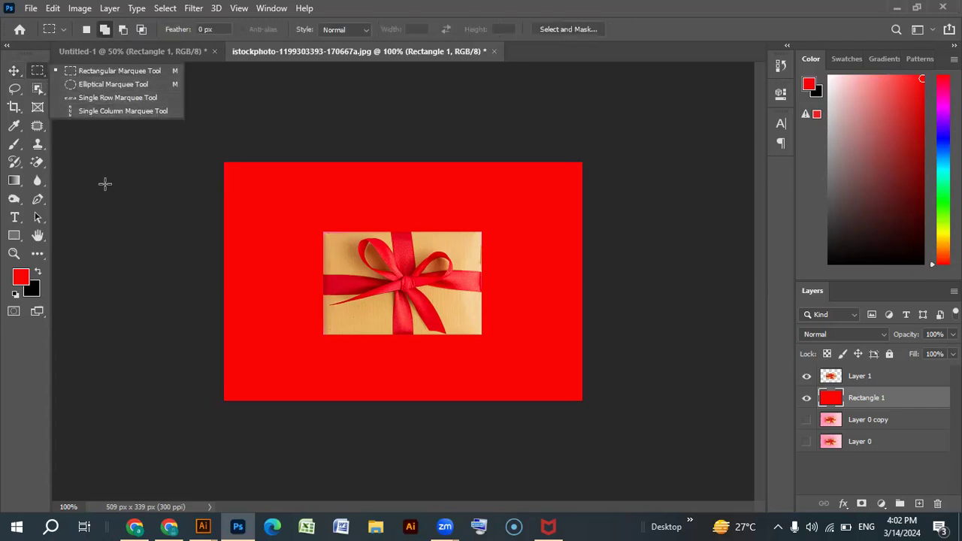
click(15, 72)
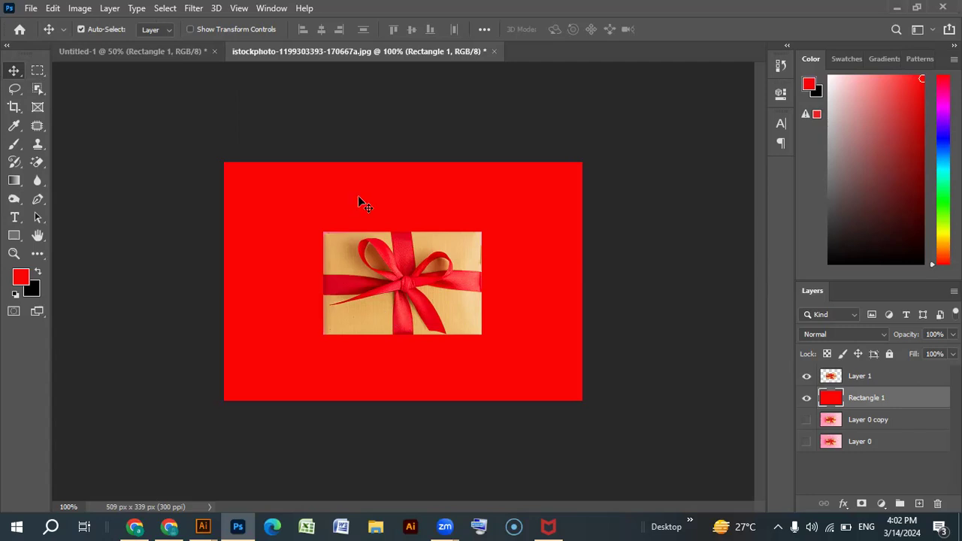
click(163, 48)
click(346, 51)
Show Layer 0 copy again and delete the Rectangle 1 and Layer 1 layers
click(806, 375)
click(806, 400)
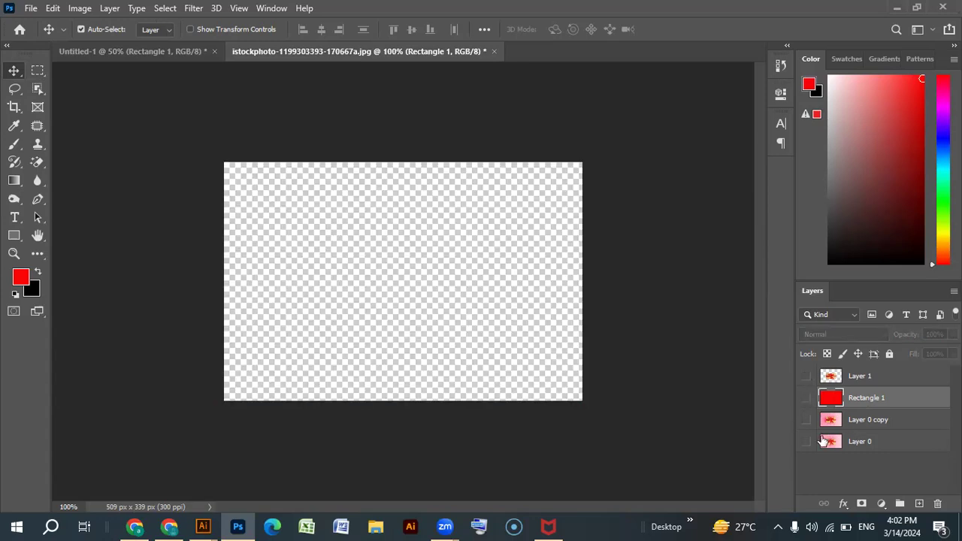
click(807, 420)
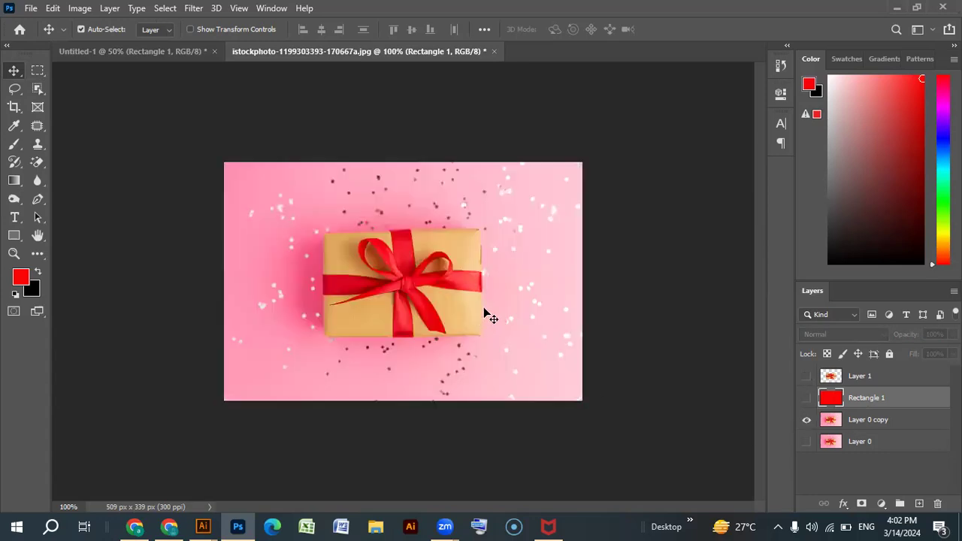
key(Delete)
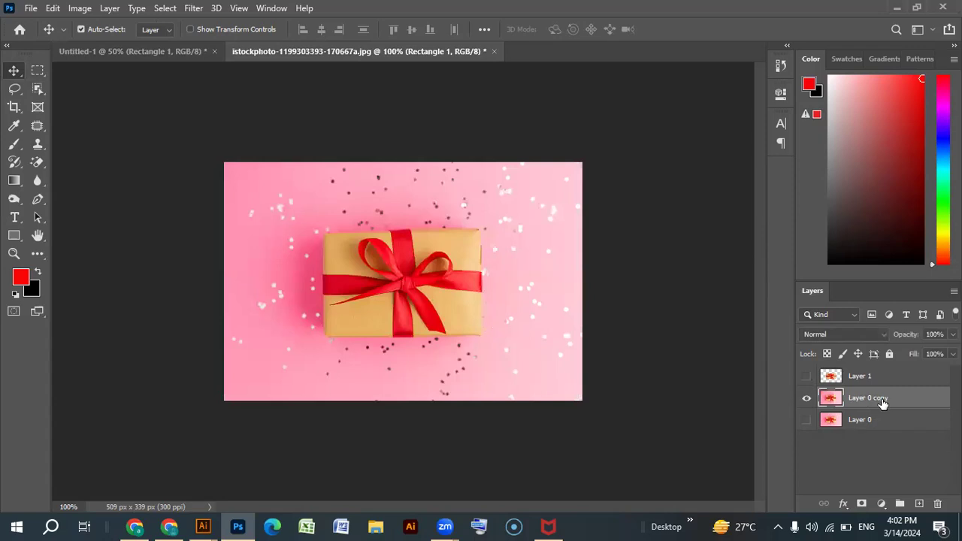
click(874, 376)
key(Delete)
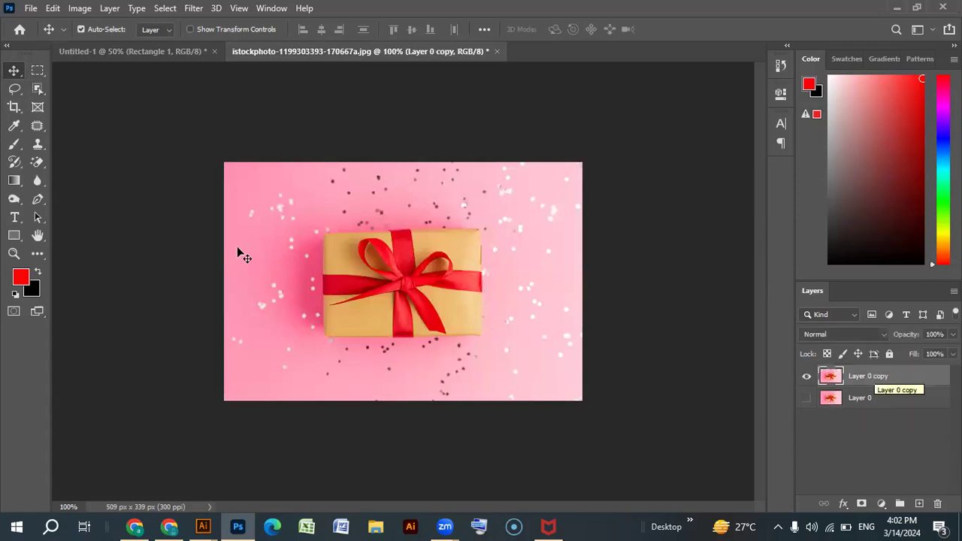
Select the gift box with a rectangular marquee and try moving and cutting its pixels on Layer 0 copy
click(39, 70)
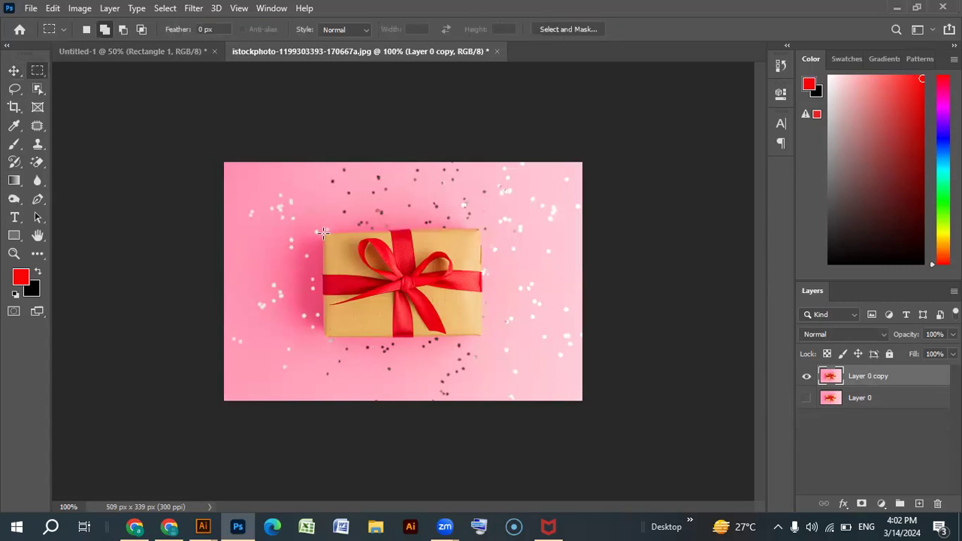
drag(325, 234, 481, 332)
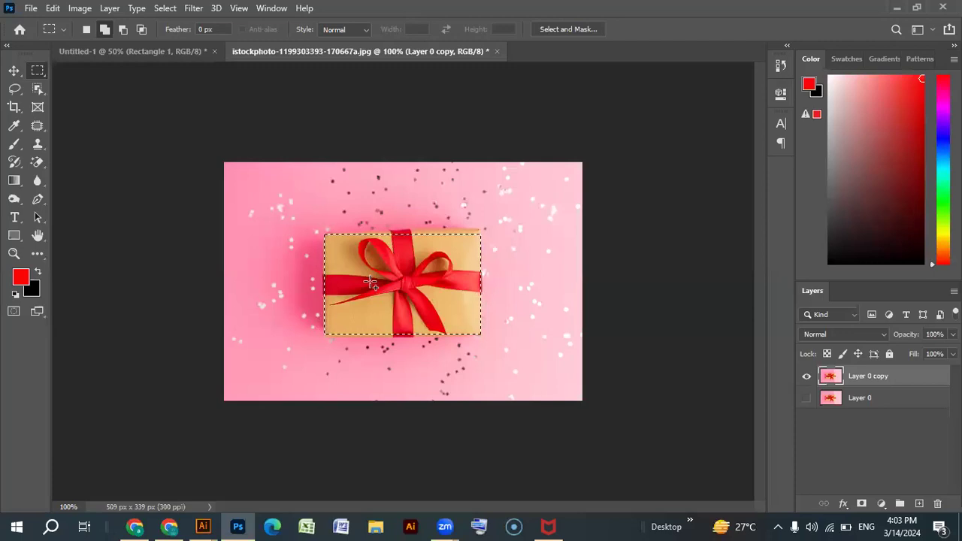
click(14, 70)
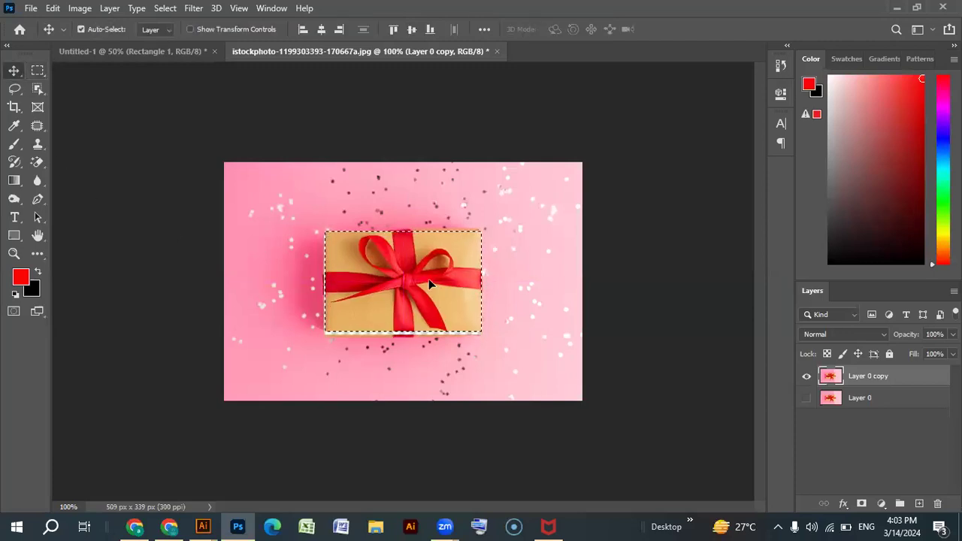
key(ctrl+x)
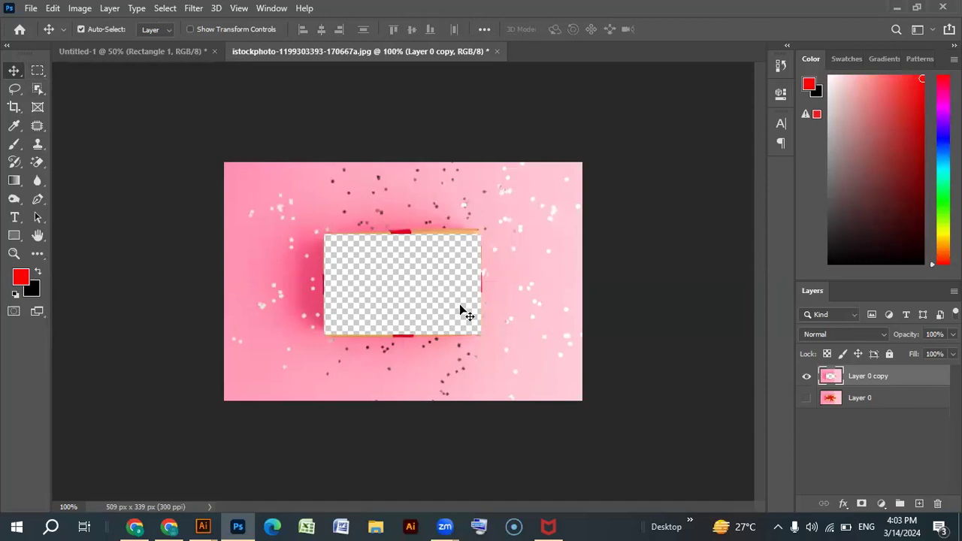
key(ctrl+z)
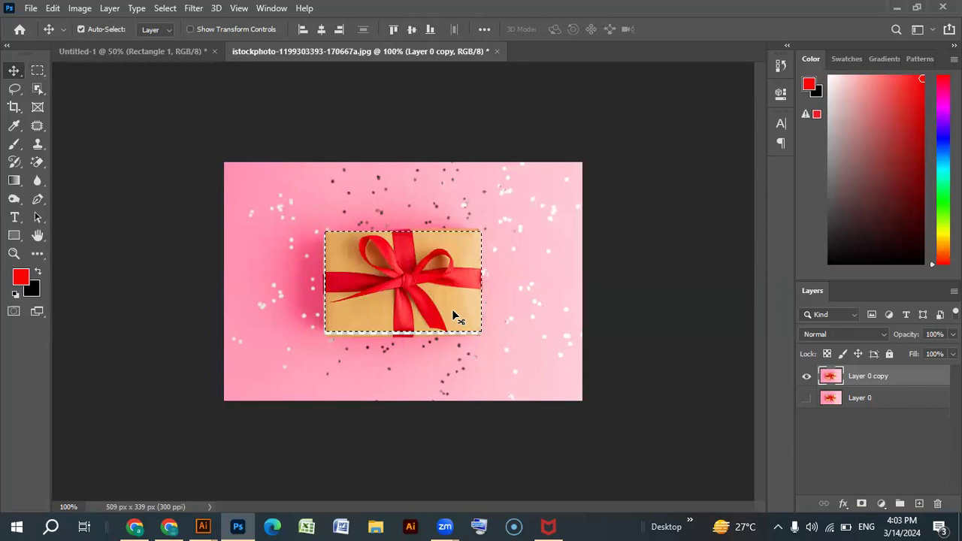
key(ctrl+z)
key(ctrl)
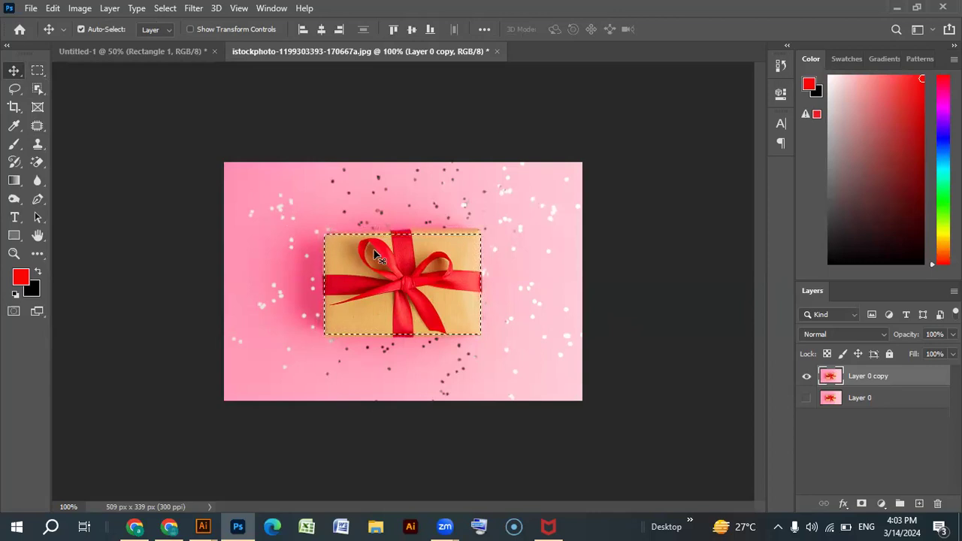
Try a rectangular marquee selection over the whole photo and dismiss the save dialog
click(38, 73)
click(228, 163)
drag(222, 161, 582, 402)
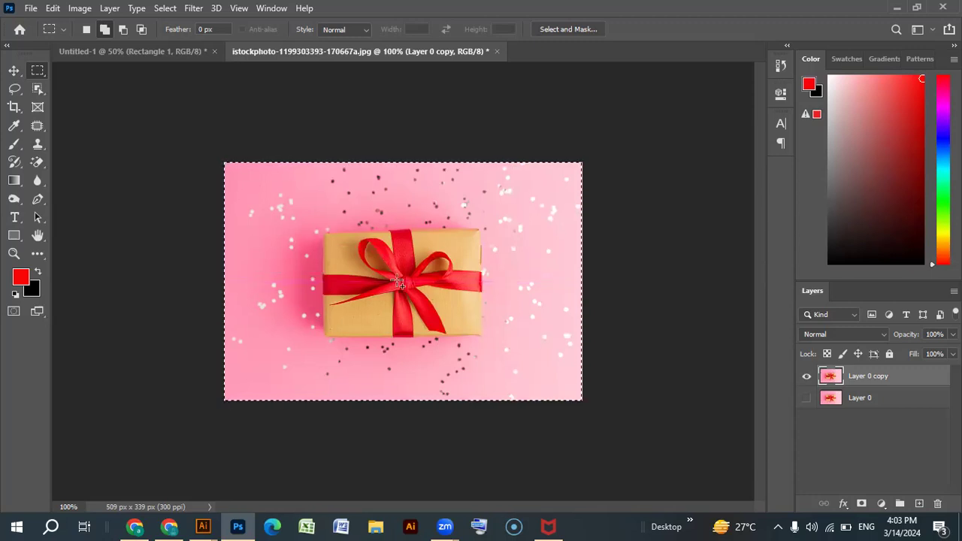
key(ctrl+s)
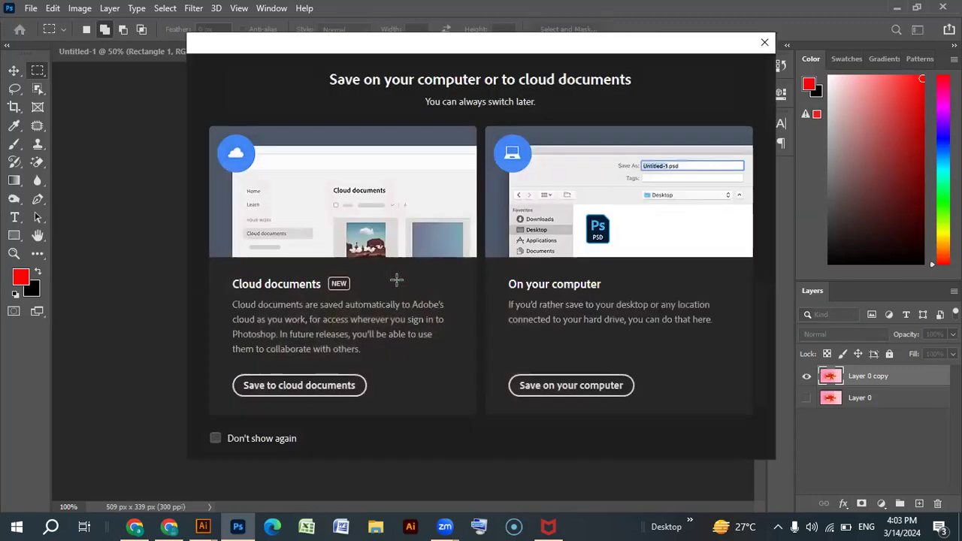
click(765, 42)
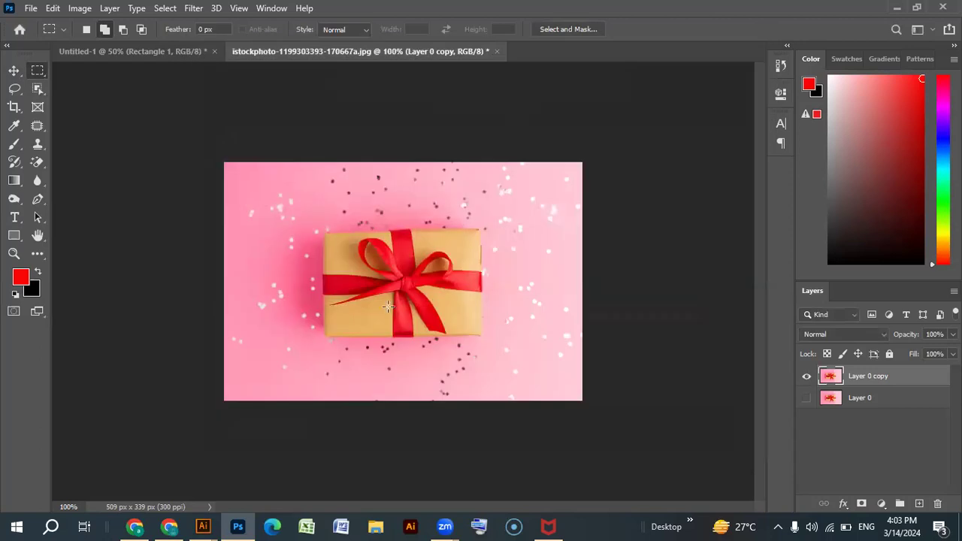
Select the background by inverting a rectangular marquee around the gift box, and try copying it to a new layer
drag(323, 228, 481, 338)
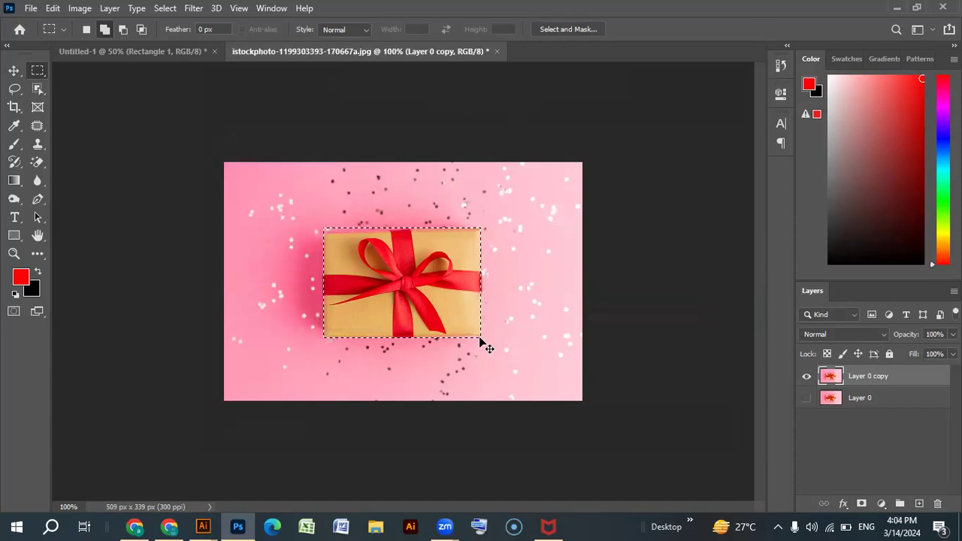
key(ctrl+shift+i)
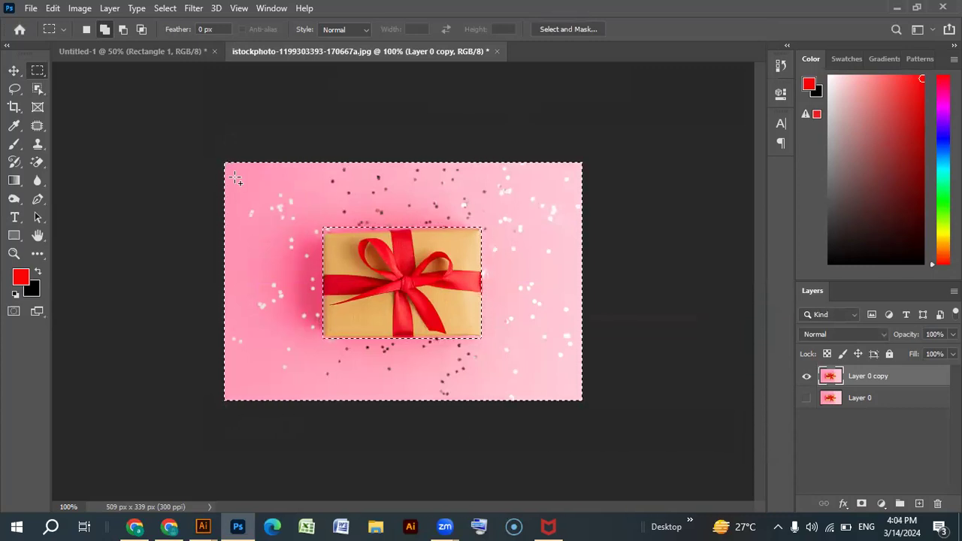
key(ctrl+j)
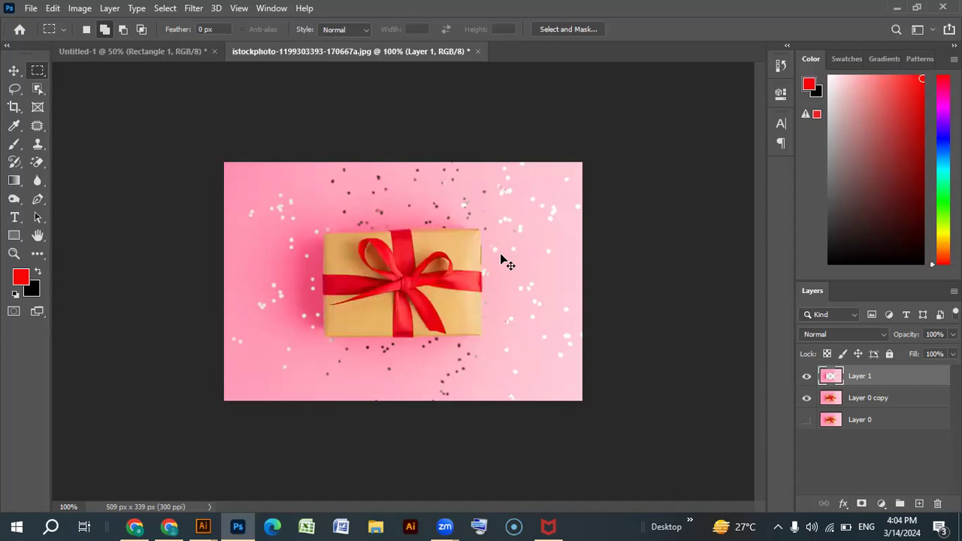
key(ctrl+z)
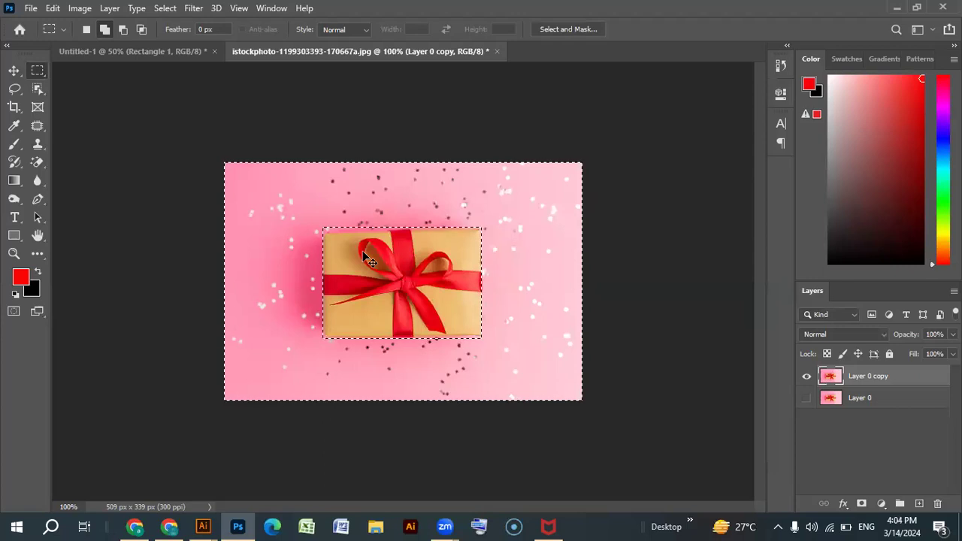
Clear the inverted selection around the gift box
click(363, 252)
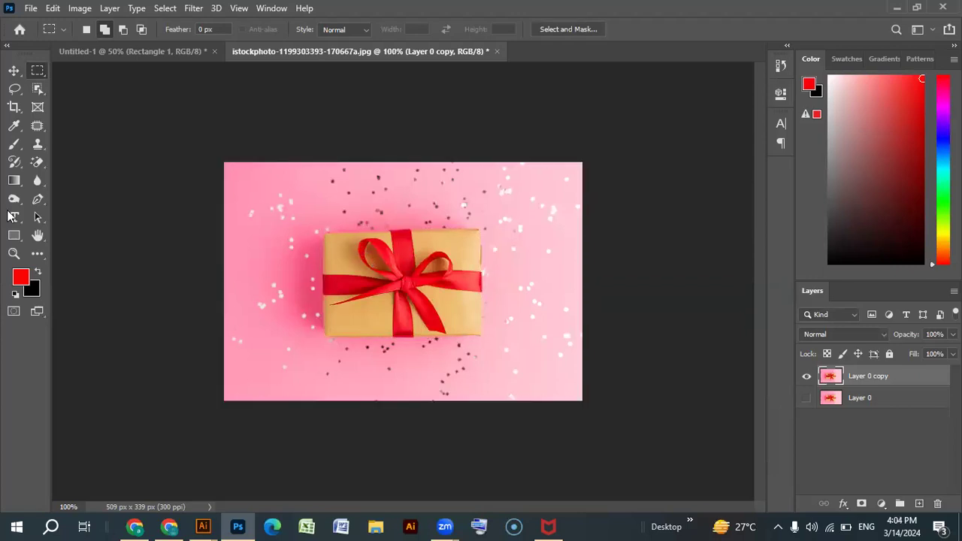
click(13, 70)
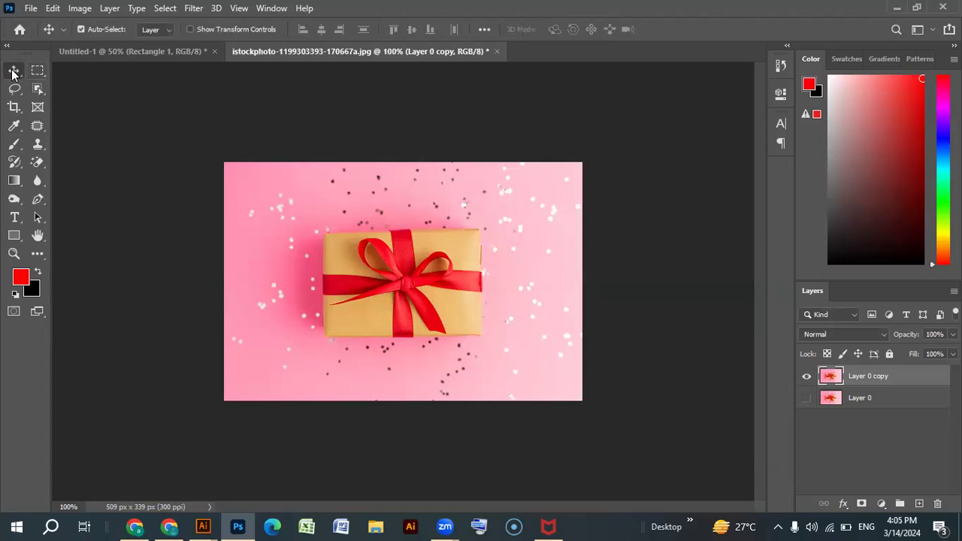
Try cropping the photo tightly around the gift box with the Crop tool at an unconstrained ratio, and undo the crop
click(18, 110)
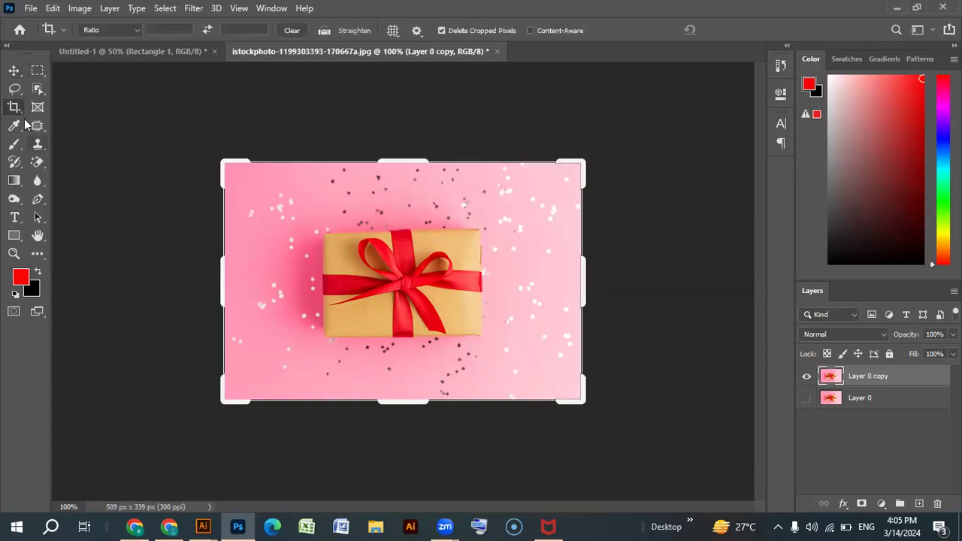
drag(419, 399, 416, 375)
drag(408, 184, 403, 218)
drag(392, 345, 392, 336)
drag(584, 281, 535, 279)
drag(266, 293, 319, 293)
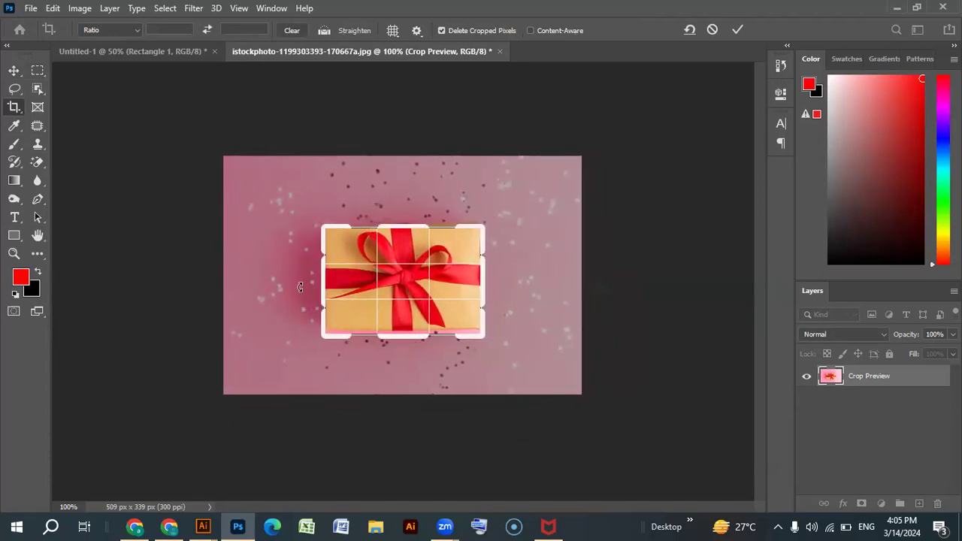
click(134, 31)
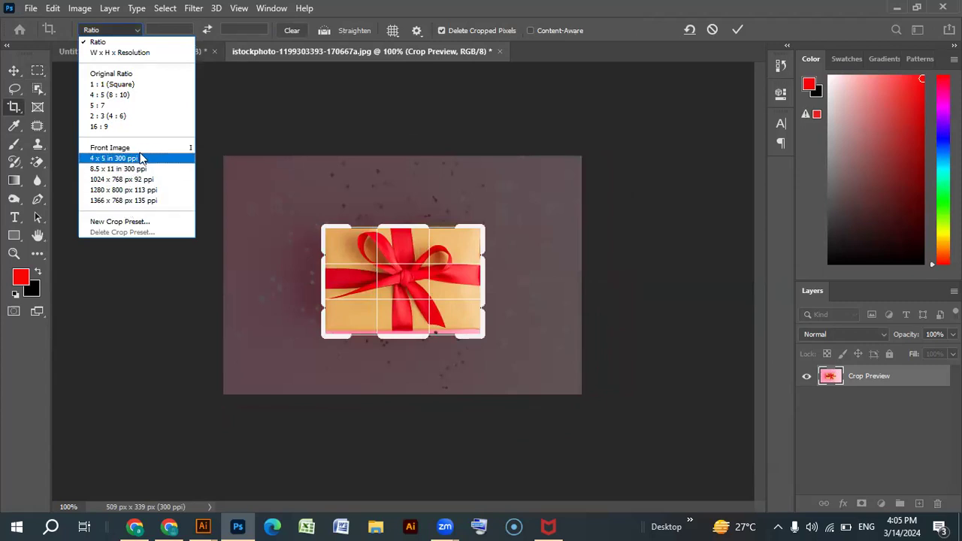
double_click(397, 302)
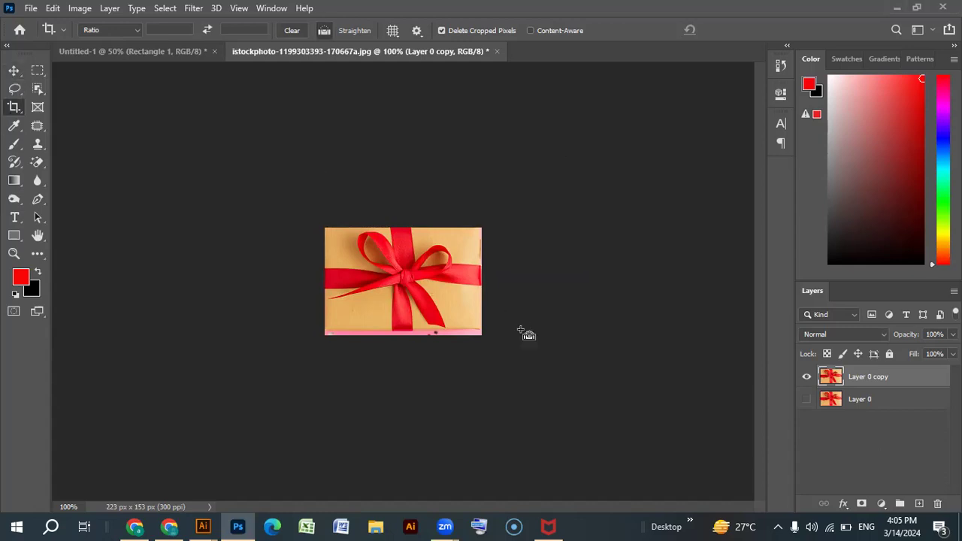
key(ctrl+z)
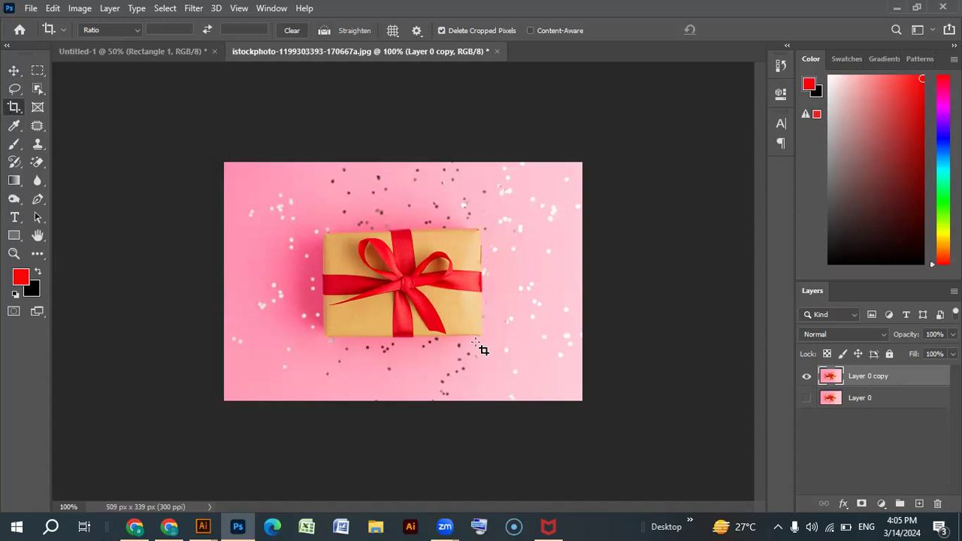
click(14, 70)
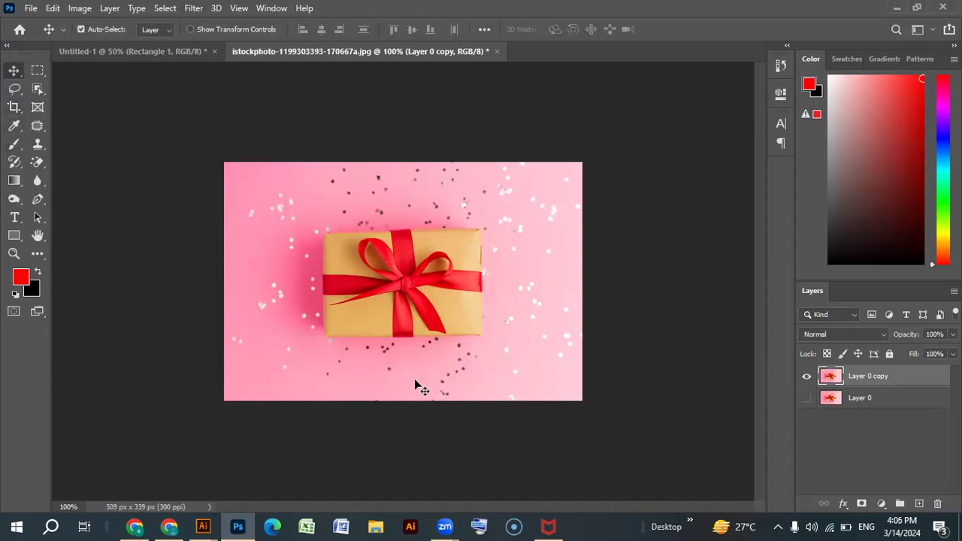
Select the gift box with a rectangular marquee and try a Content-Aware Fill of it, output to a new layer
click(39, 72)
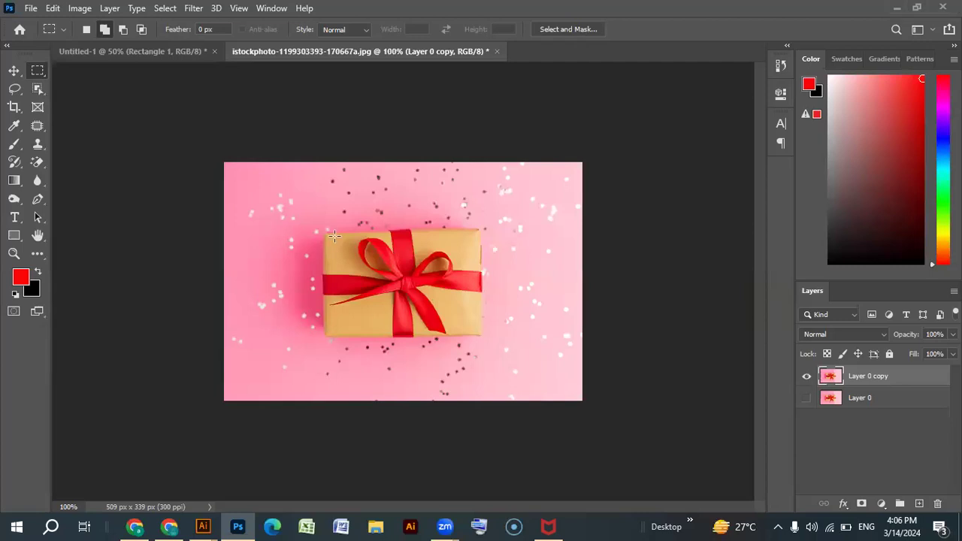
drag(322, 232, 483, 335)
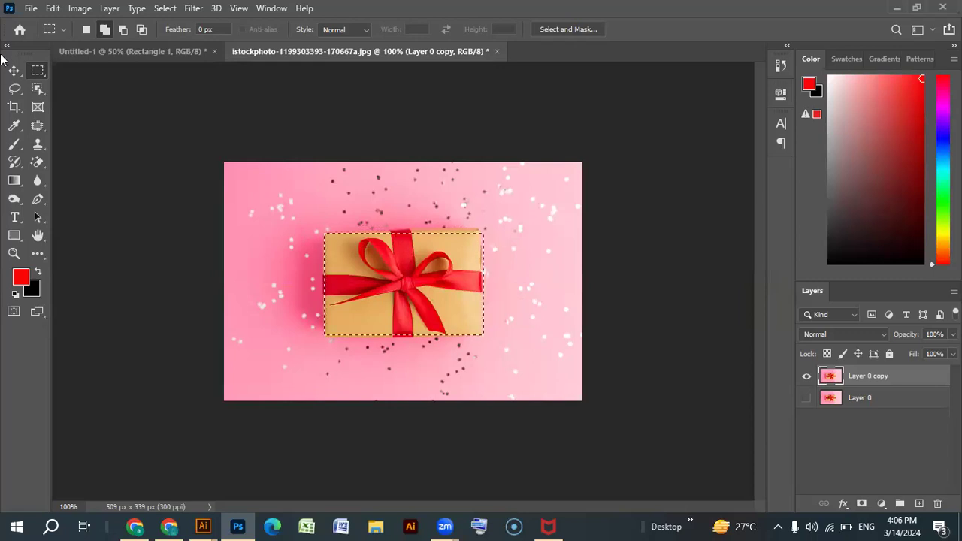
click(52, 8)
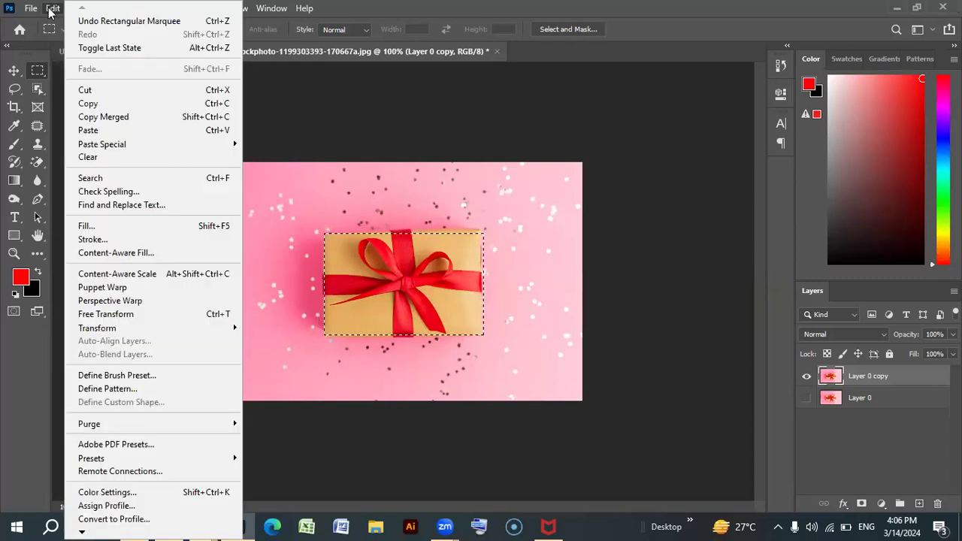
click(166, 257)
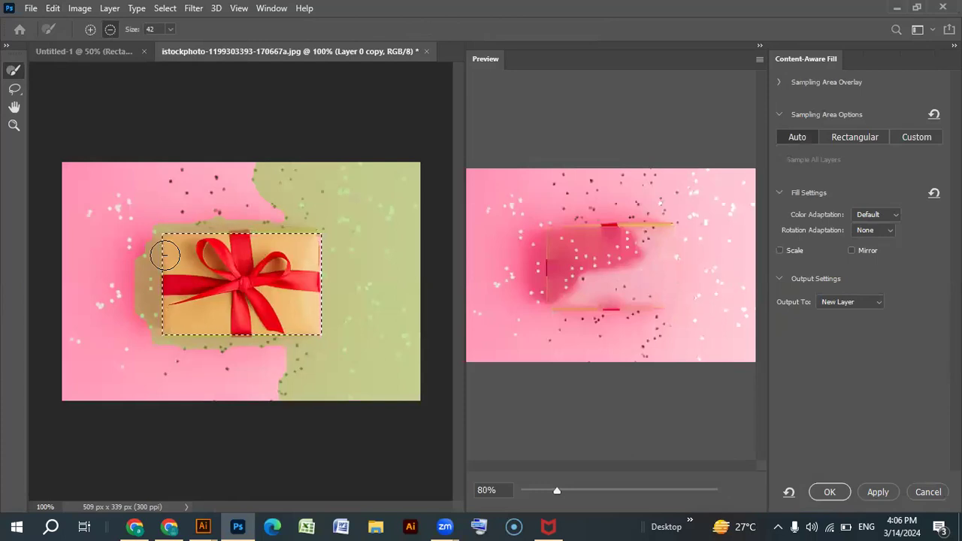
click(827, 491)
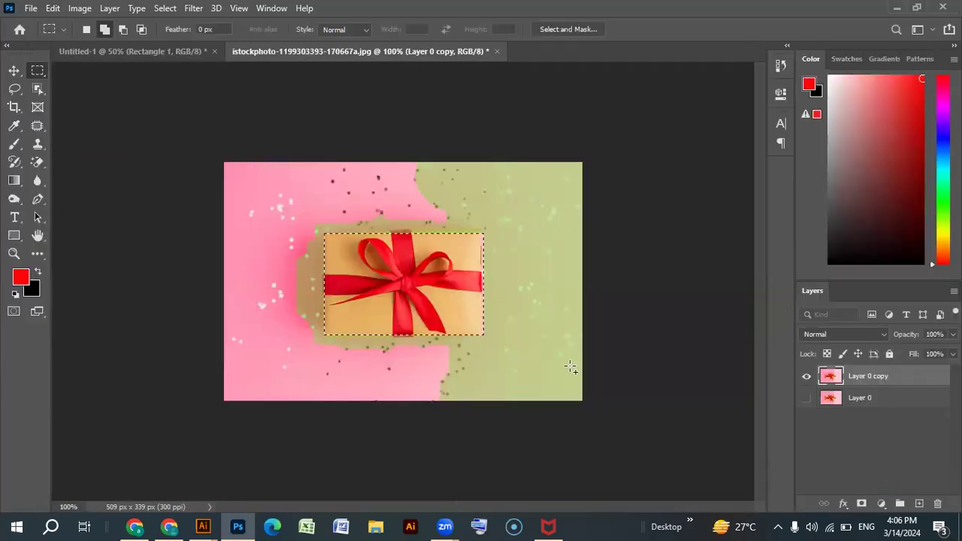
Deselect the gift box and clone pink background over its upper-left corner on Layer 0 copy with the Clone Stamp tool
click(38, 128)
right_click(38, 128)
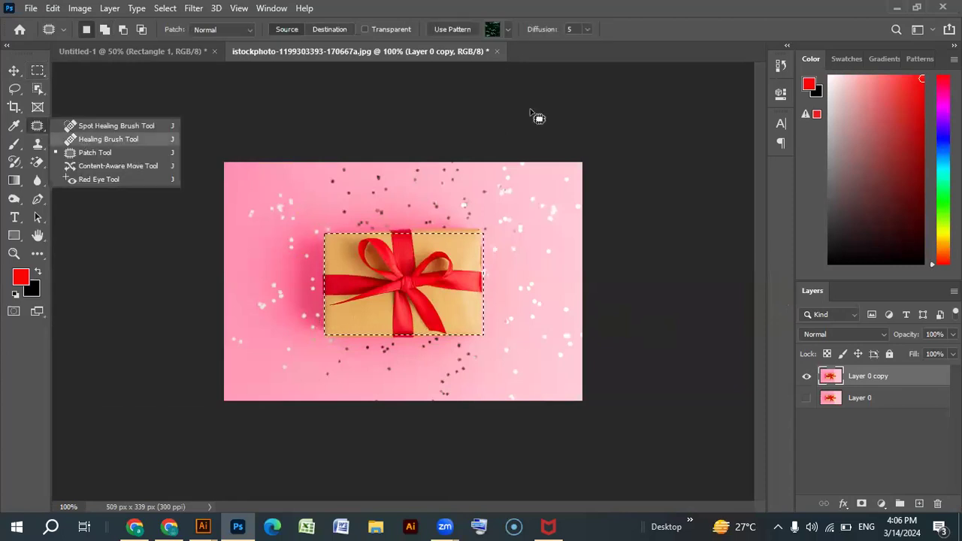
key(ctrl+d)
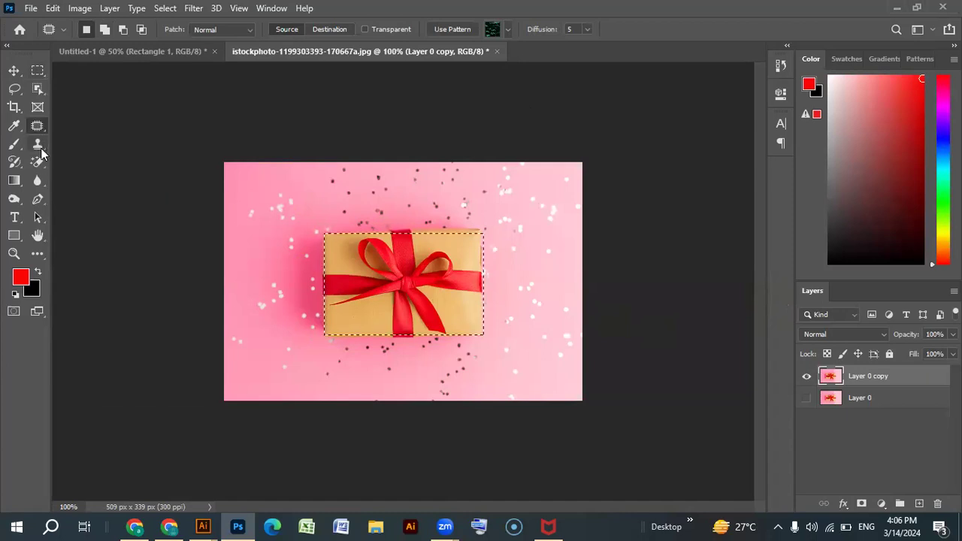
click(38, 145)
click(83, 143)
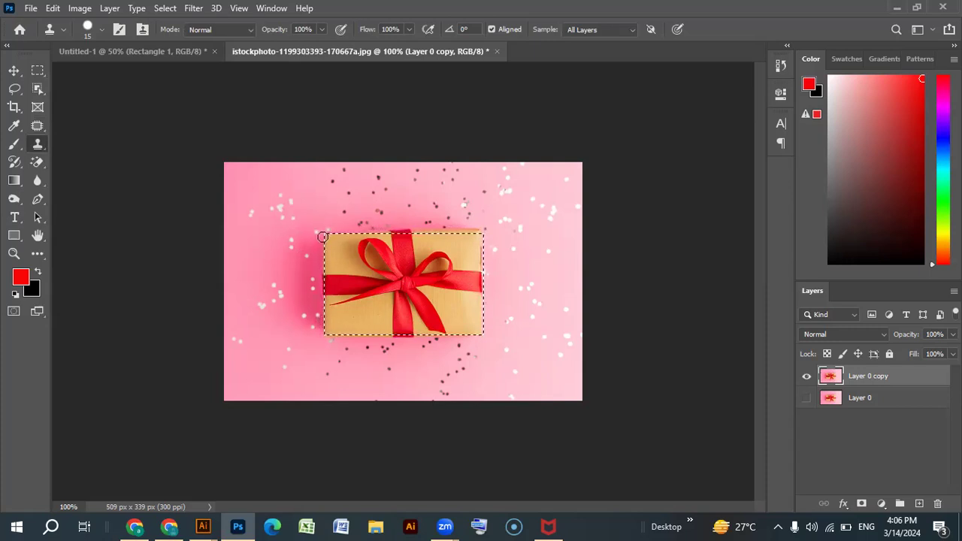
key(ctrl+d)
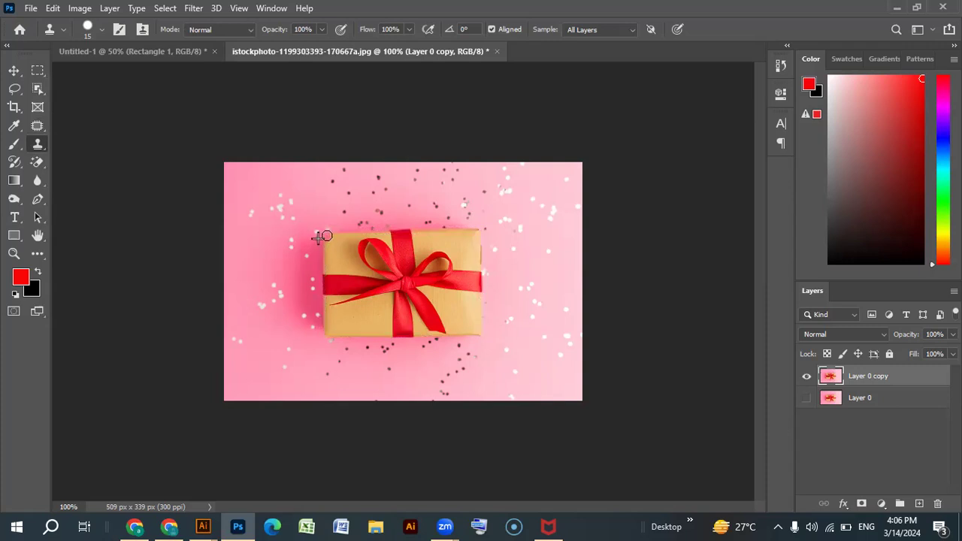
mouse_move(327, 247)
mouse_down()
mouse_move(325, 256)
mouse_move(338, 233)
mouse_move(323, 233)
mouse_move(324, 250)
mouse_move(327, 234)
mouse_up()
click(15, 71)
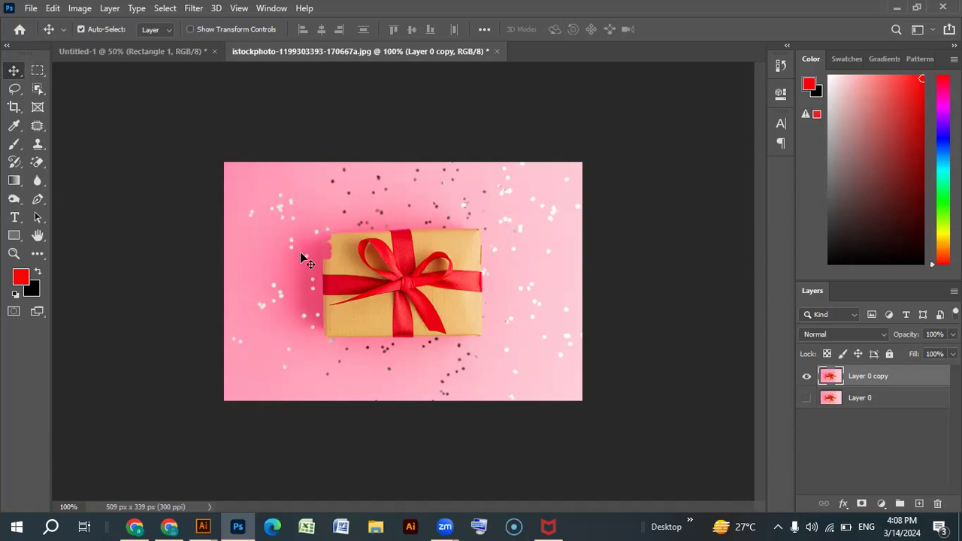
Open the recent file My Own Shirt Mockup.psd and examine the shirt design and its layer stack
click(30, 9)
mouse_move(78, 91)
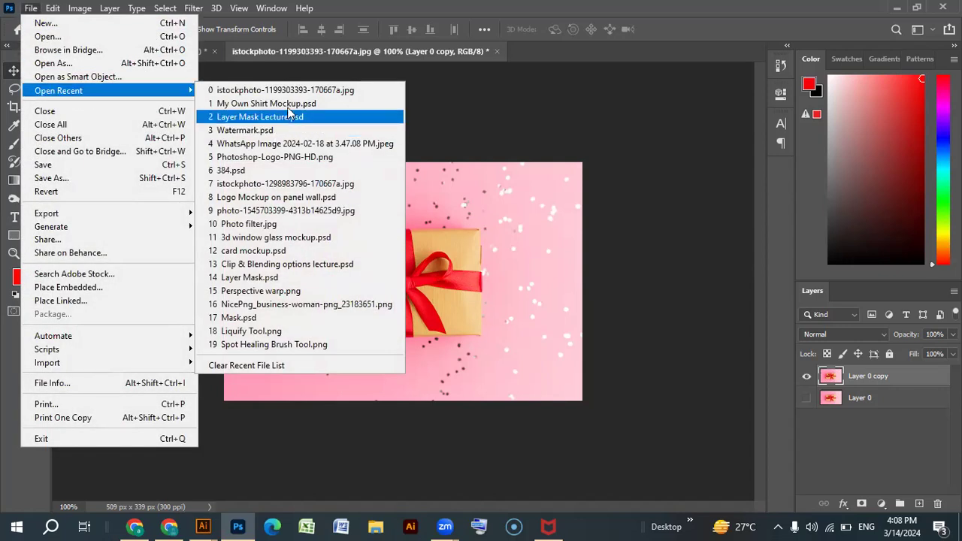
click(285, 104)
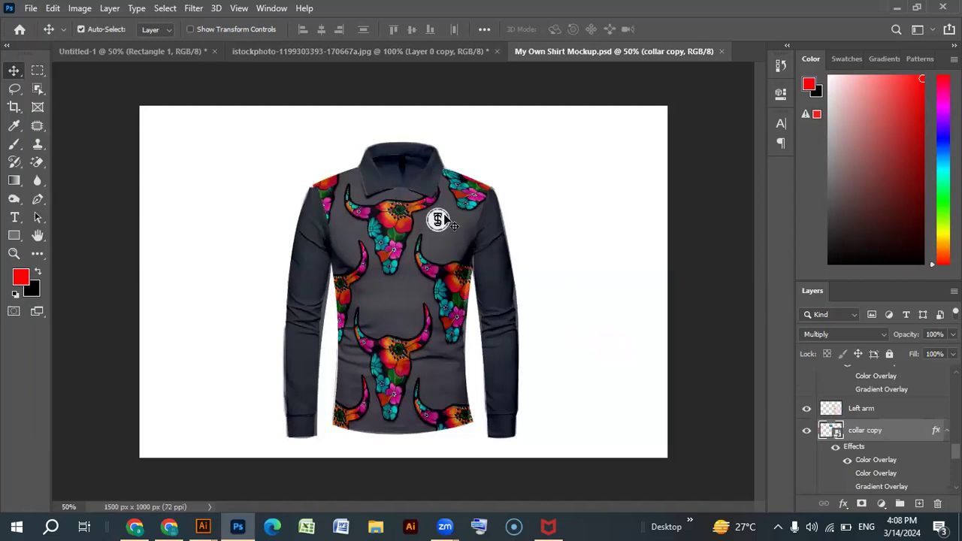
scroll(861, 454, down, 1)
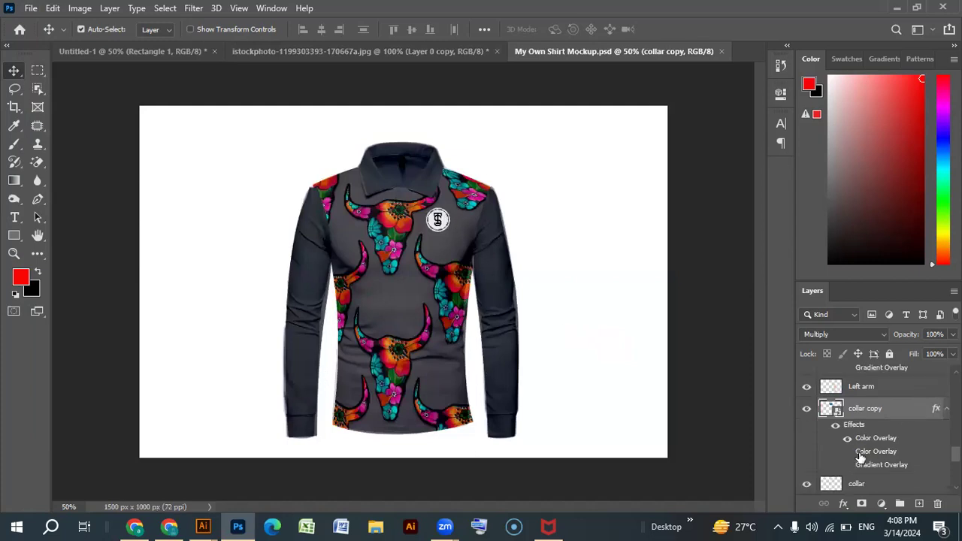
scroll(861, 451, down, 1)
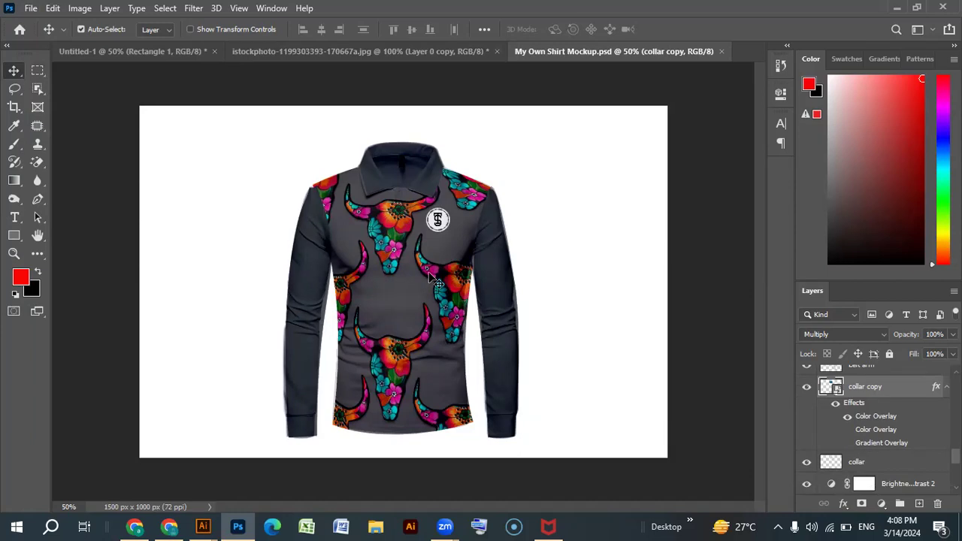
Switch to Illustrator and close Flintex Construction card.ai and the Mesh Tool document without saving changes
mouse_move(203, 526)
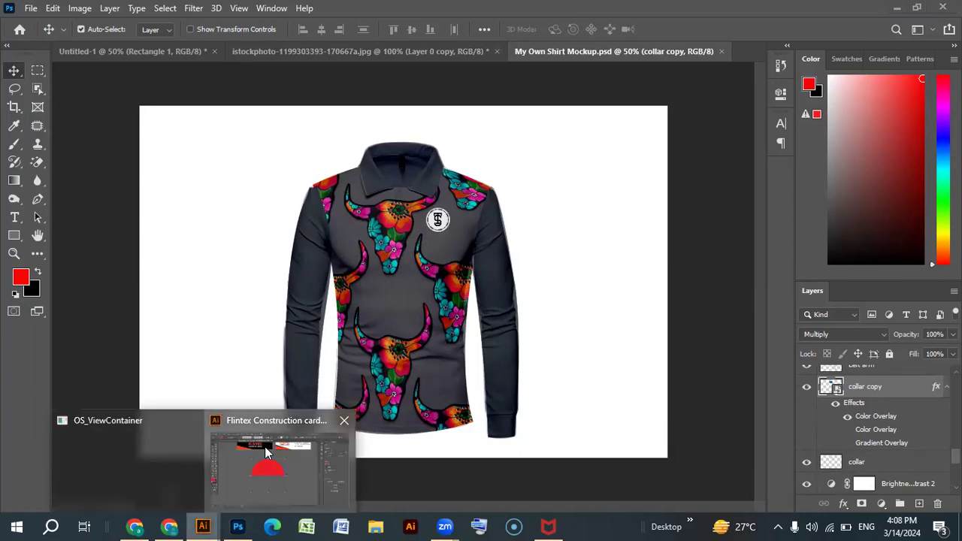
click(279, 458)
click(424, 56)
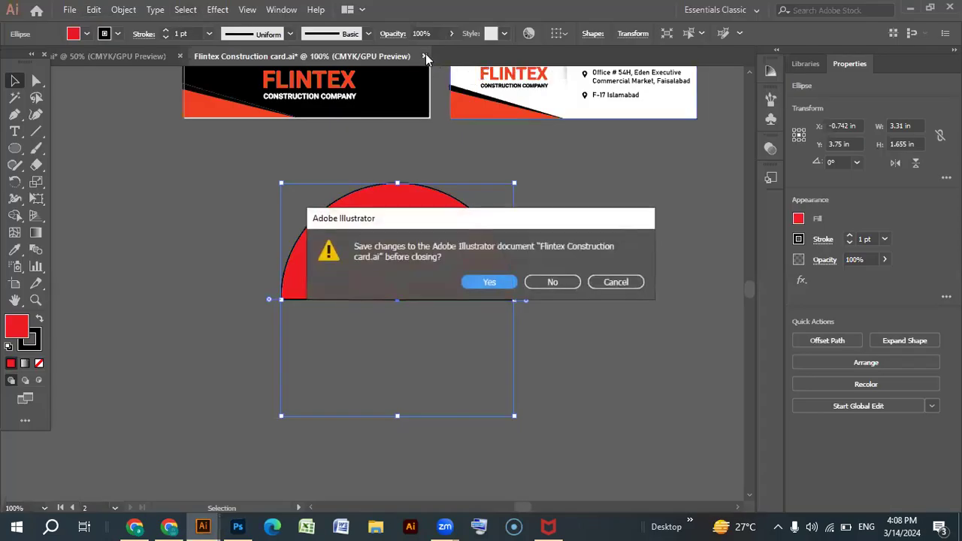
click(556, 282)
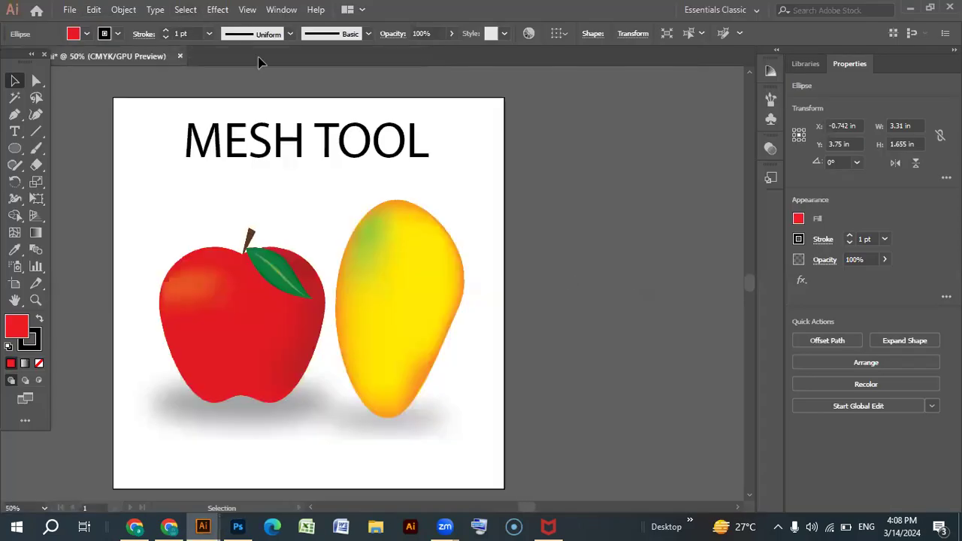
click(179, 56)
click(552, 284)
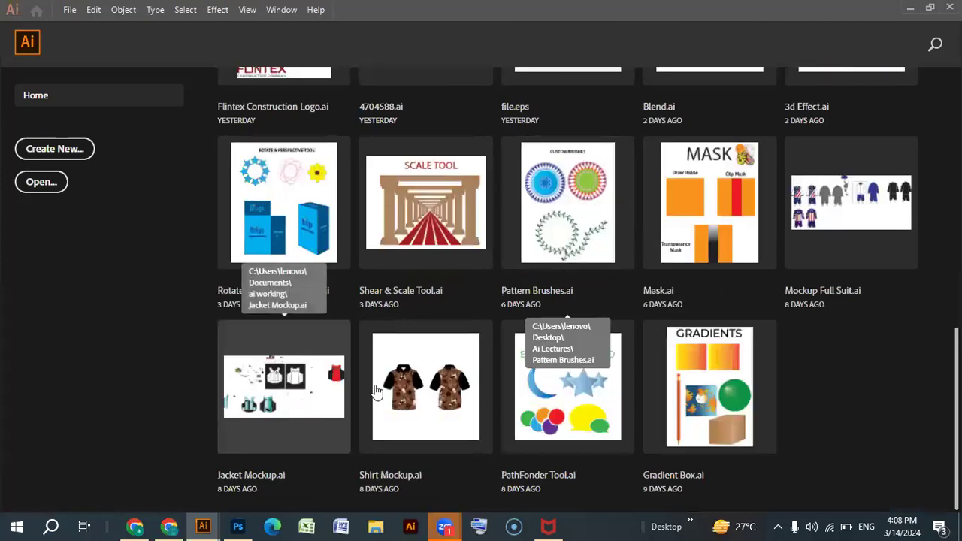
Open Jacket Mockup.ai, ignoring the missing linked image Untitled-2.png, and look over its vest designs
click(413, 389)
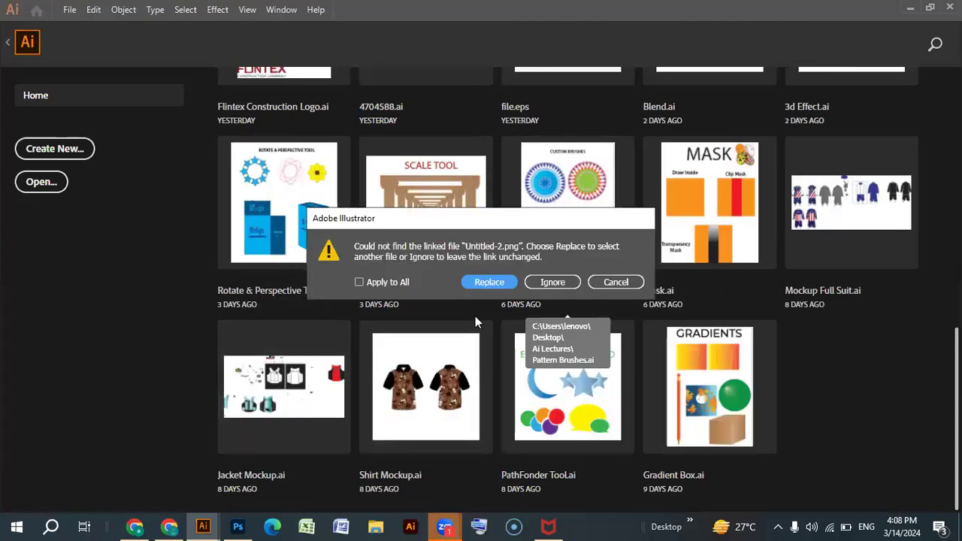
click(558, 283)
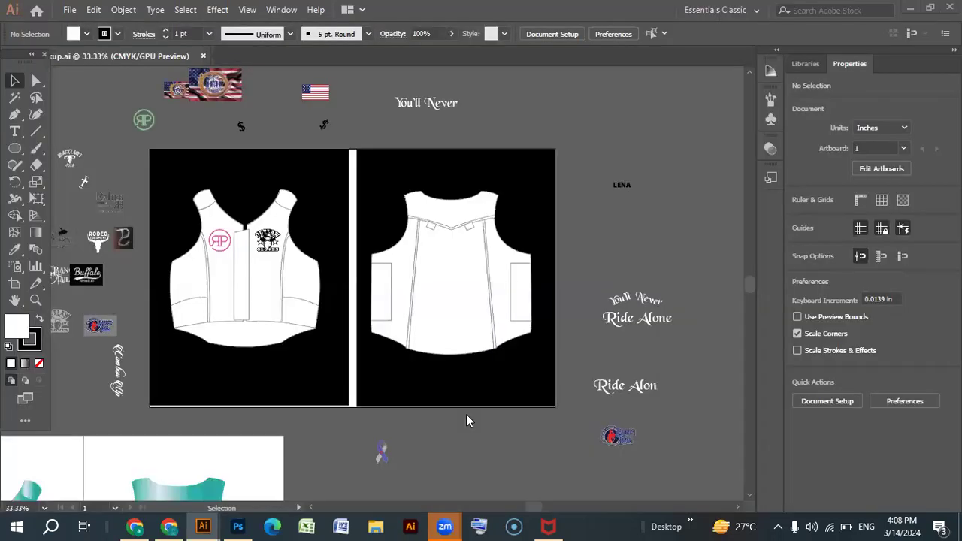
scroll(199, 415, down, 3)
scroll(199, 416, down, 4)
scroll(199, 416, up, 5)
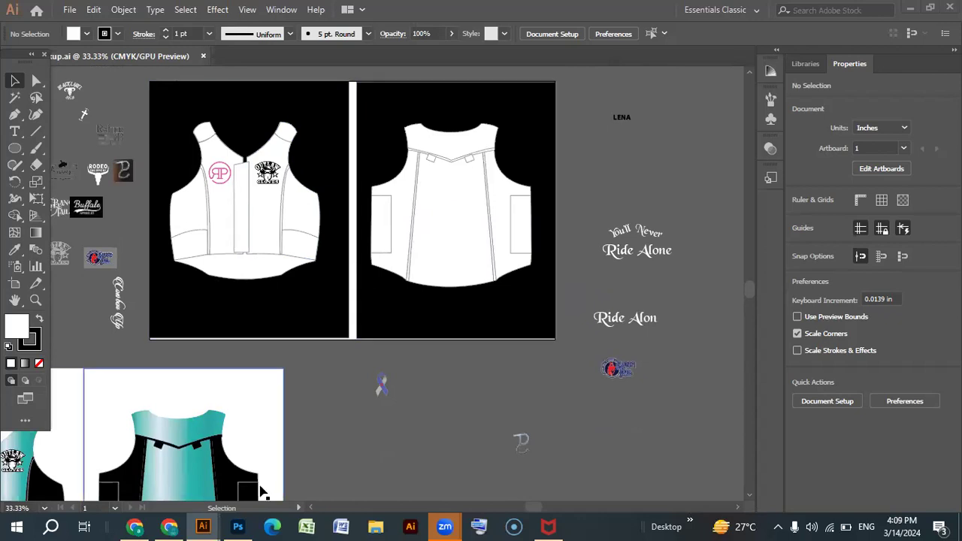
Switch back to Photoshop and close My Own Shirt Mockup.psd
click(238, 526)
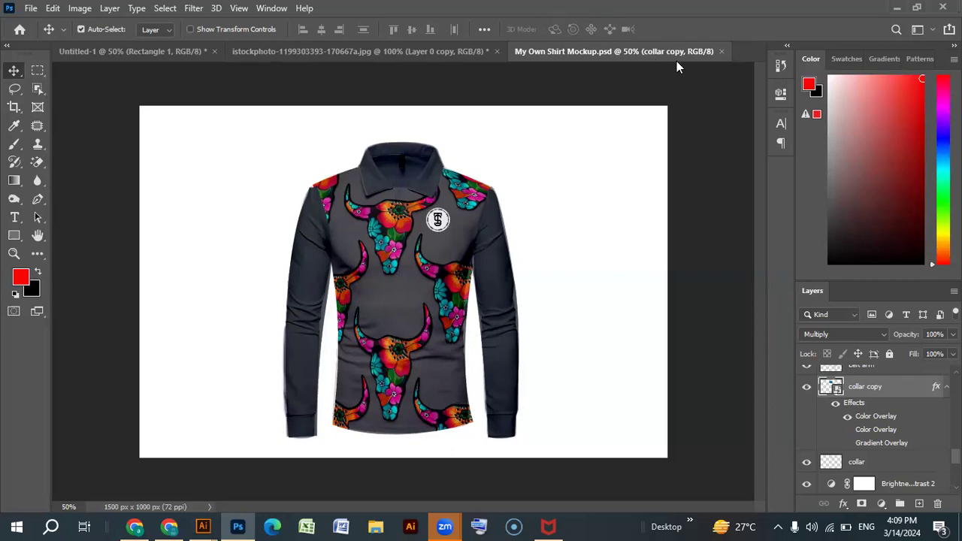
click(720, 52)
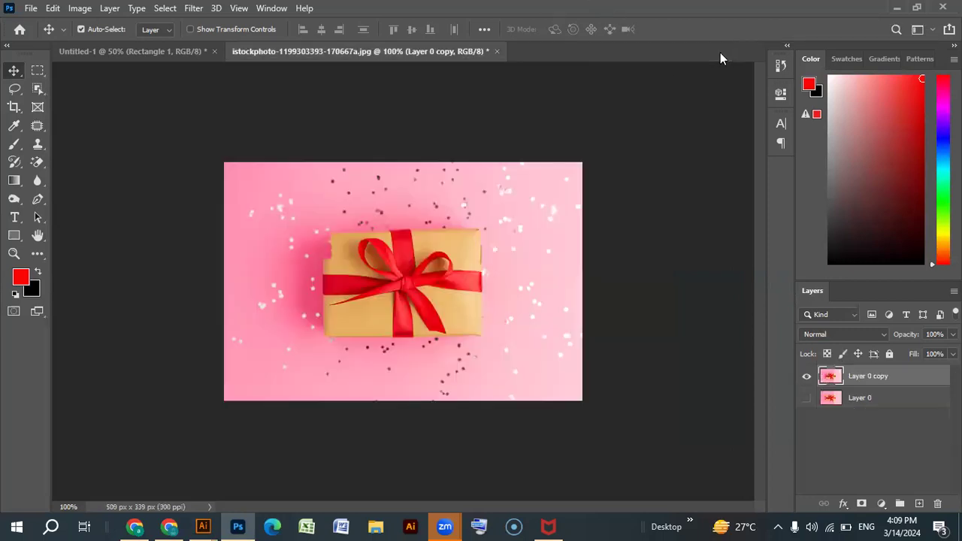